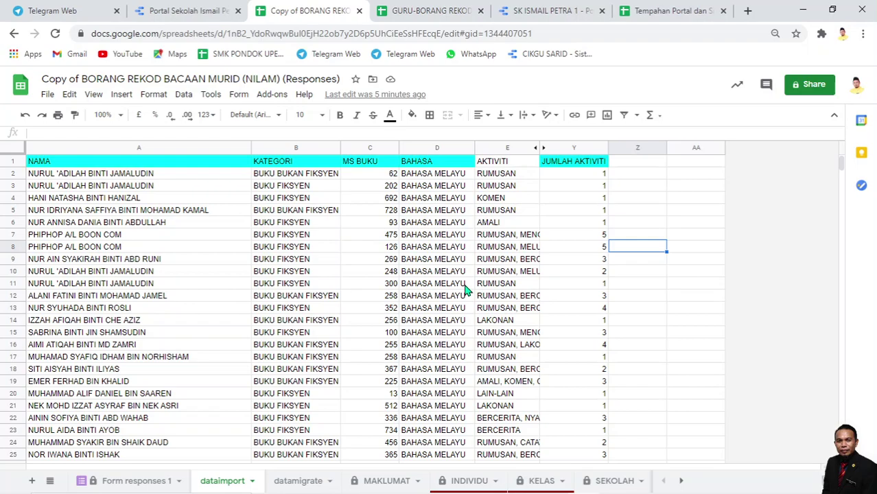
- Review the NAMA, KATEGORI, MS BUKU, BAHASA and JUMLAH AKTIVITI headings on the dataimport sheet
{"action": "left_click", "coordinate": [195, 200]}
{"action": "left_click", "coordinate": [294, 483]}
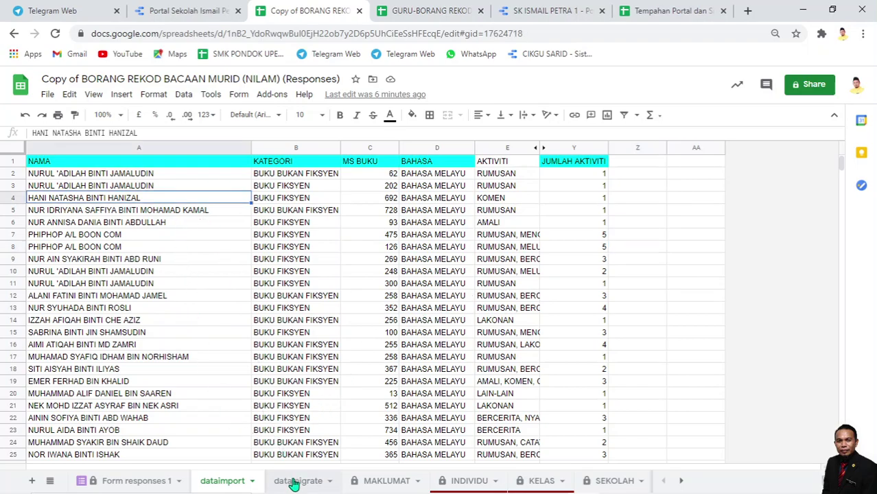
{"action": "left_click", "coordinate": [237, 483]}
{"action": "left_click", "coordinate": [131, 163]}
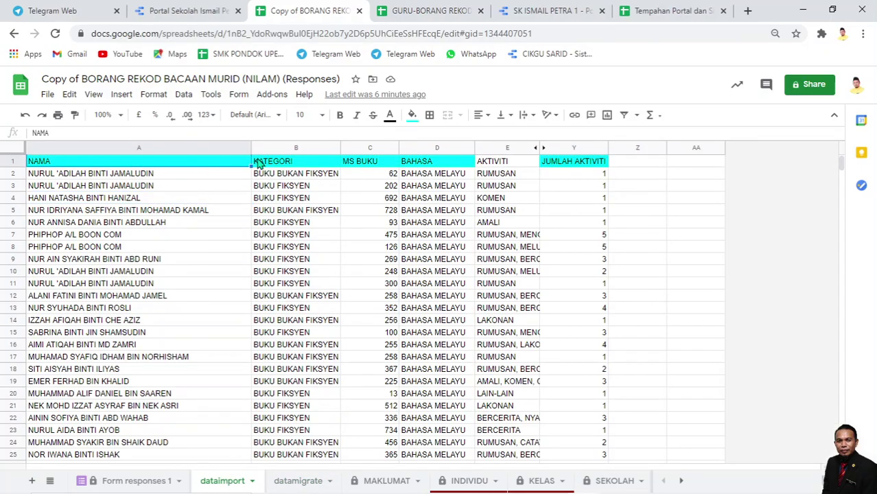
{"action": "left_click", "coordinate": [290, 165]}
{"action": "left_click", "coordinate": [365, 165]}
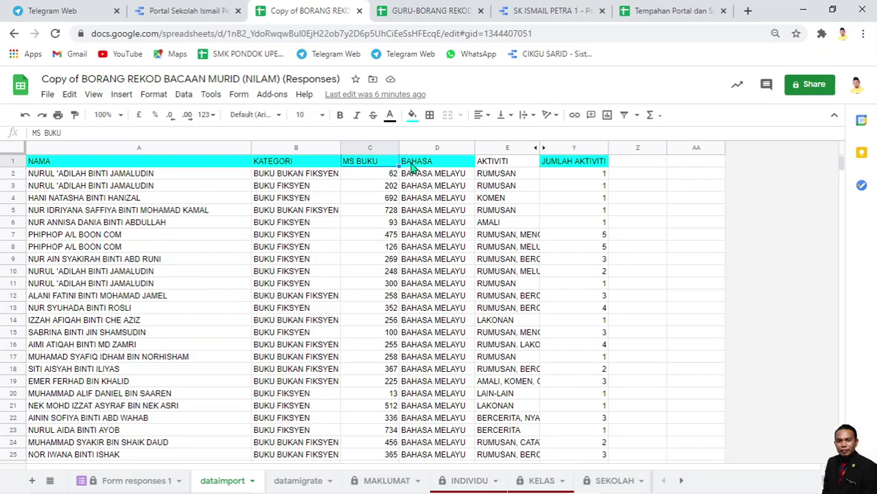
{"action": "left_click", "coordinate": [416, 167]}
{"action": "left_click", "coordinate": [558, 163]}
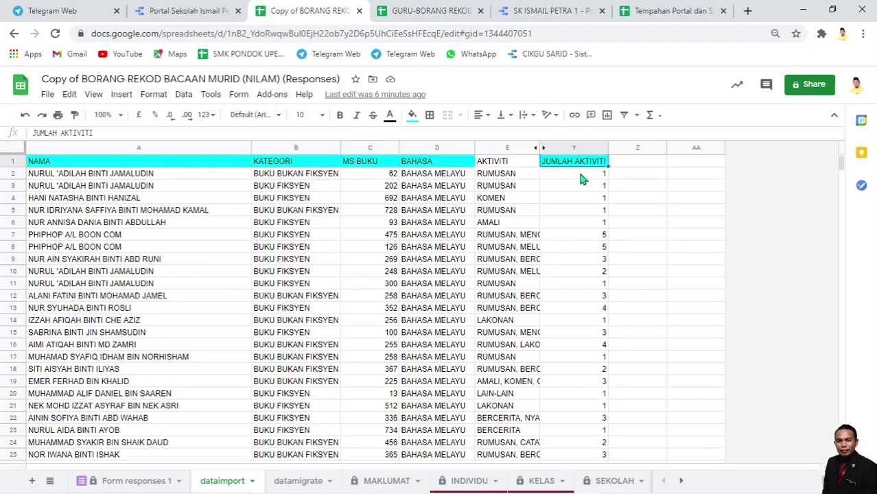
- Inspect the JUMLAH AKTIVITI formulas in rows 5, 8 and 9 and compare rows 8 and 9 with their AKTIVITI entries
{"action": "left_click", "coordinate": [584, 213]}
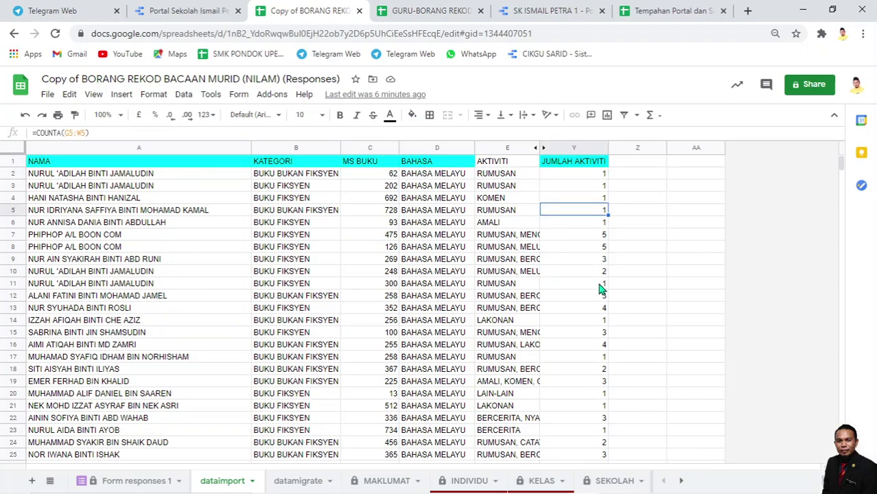
{"action": "left_click", "coordinate": [601, 262]}
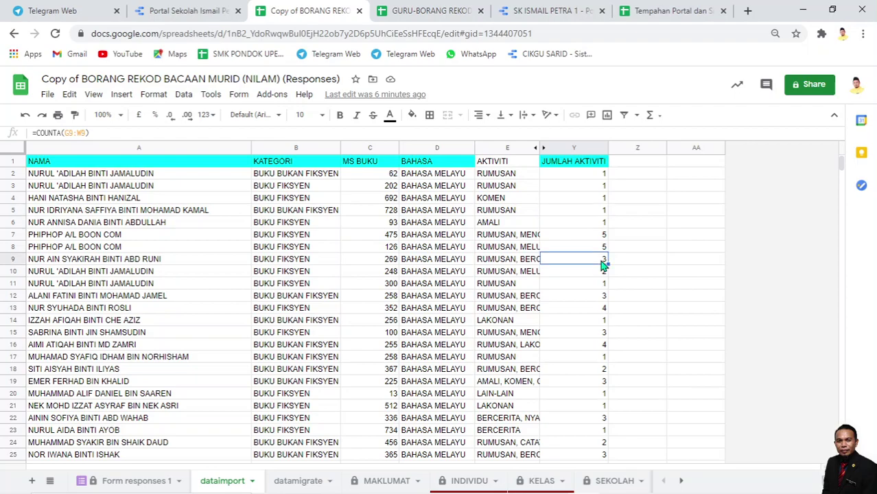
{"action": "left_click", "coordinate": [601, 254]}
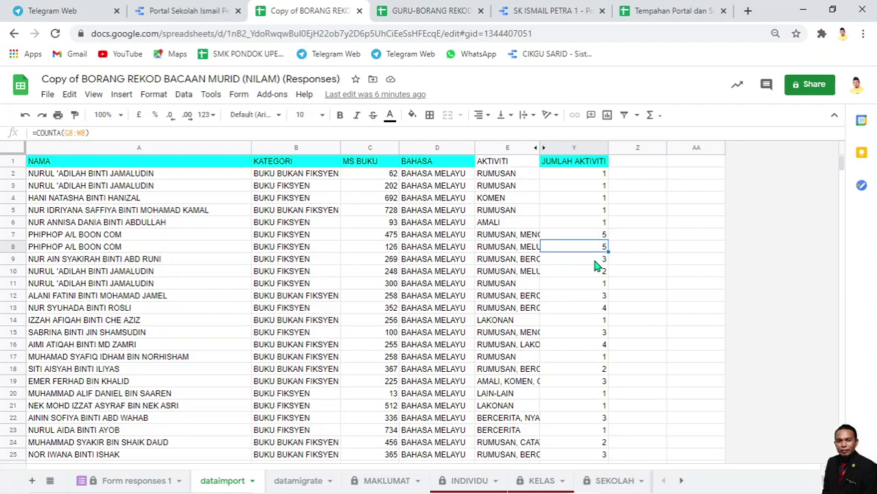
{"action": "left_click", "coordinate": [527, 250]}
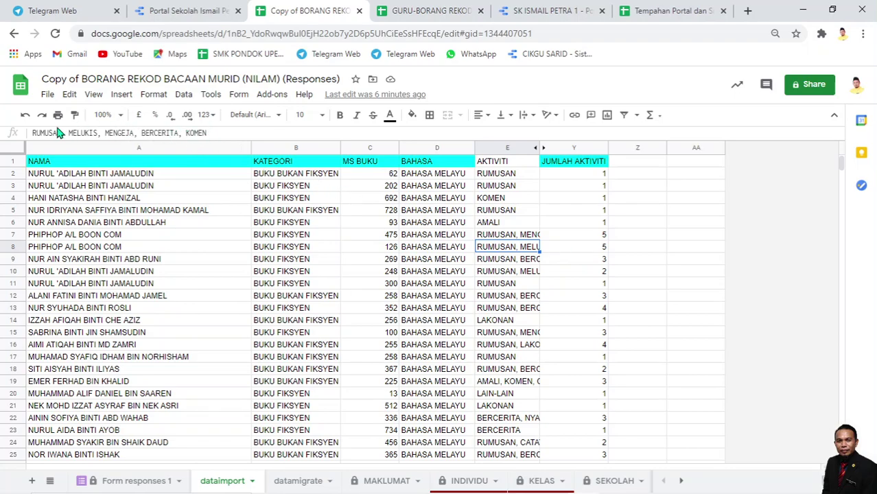
{"action": "left_click", "coordinate": [596, 264]}
{"action": "left_click", "coordinate": [518, 262]}
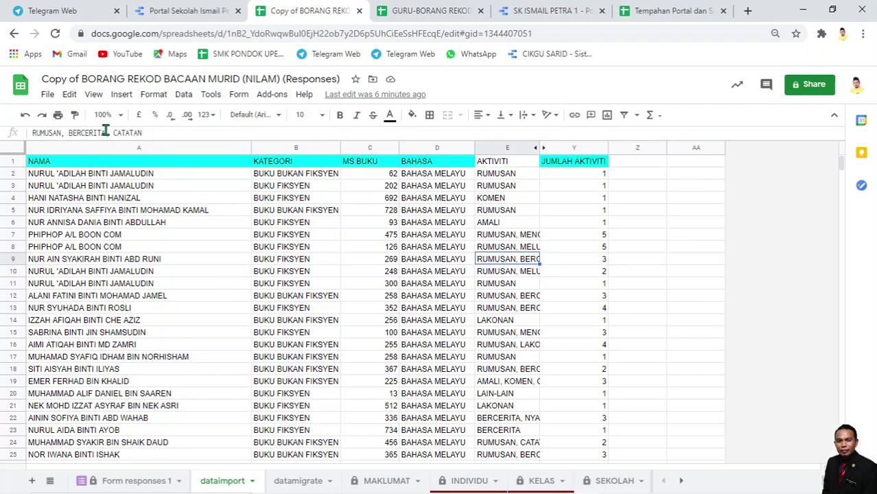
- Compare the JUMLAH AKTIVITI counts with the AKTIVITI entries in rows 15 and 16, and look through the records further down
{"action": "left_click", "coordinate": [580, 346]}
{"action": "left_click", "coordinate": [515, 336]}
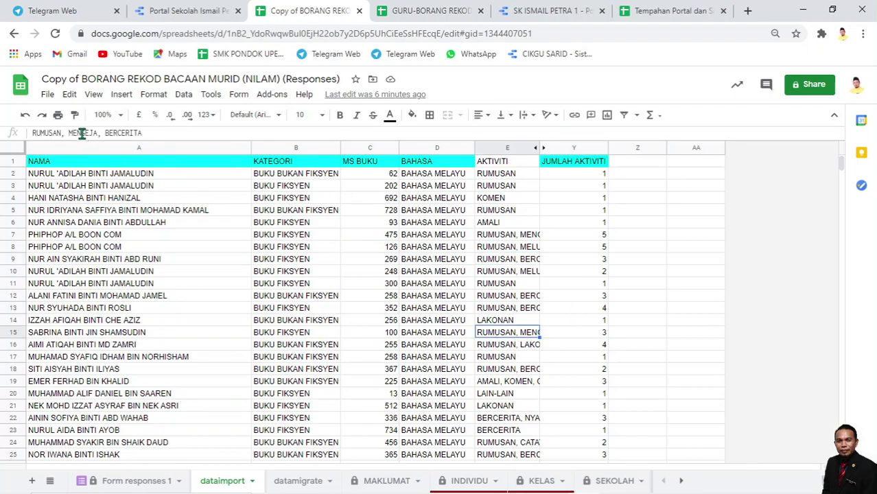
{"action": "left_click", "coordinate": [582, 335]}
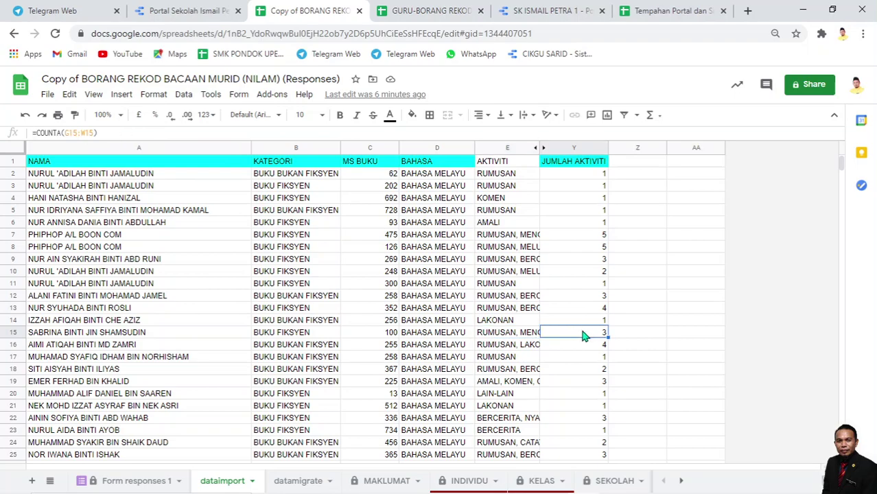
{"action": "left_click", "coordinate": [585, 340]}
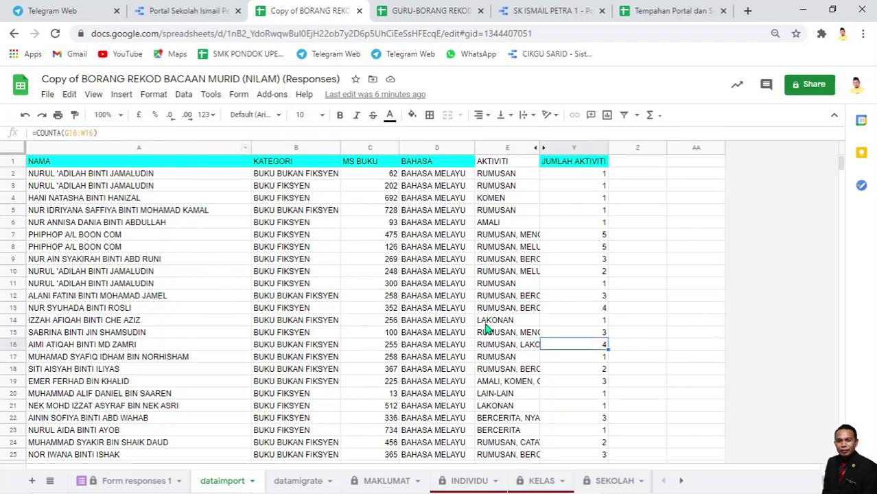
{"action": "left_click", "coordinate": [501, 349]}
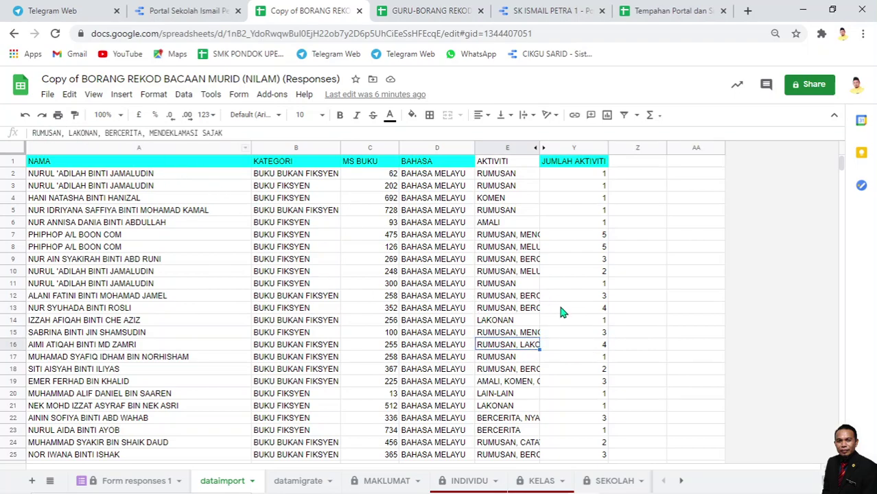
{"action": "left_click", "coordinate": [572, 346]}
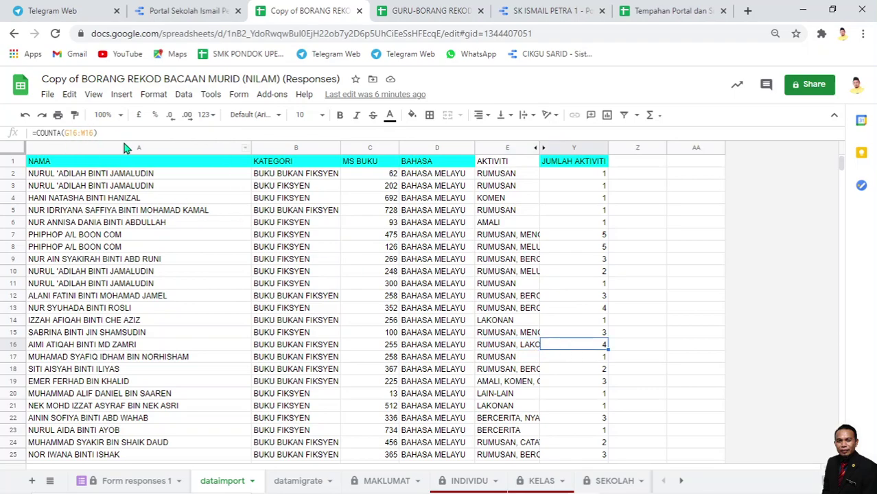
{"action": "left_click", "coordinate": [521, 349]}
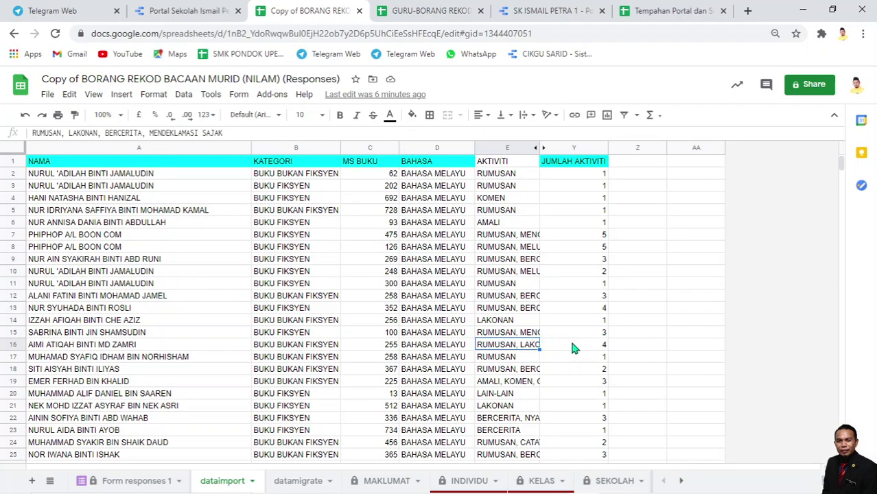
{"action": "left_click", "coordinate": [574, 346]}
{"action": "left_click", "coordinate": [519, 349]}
{"action": "left_click", "coordinate": [569, 346]}
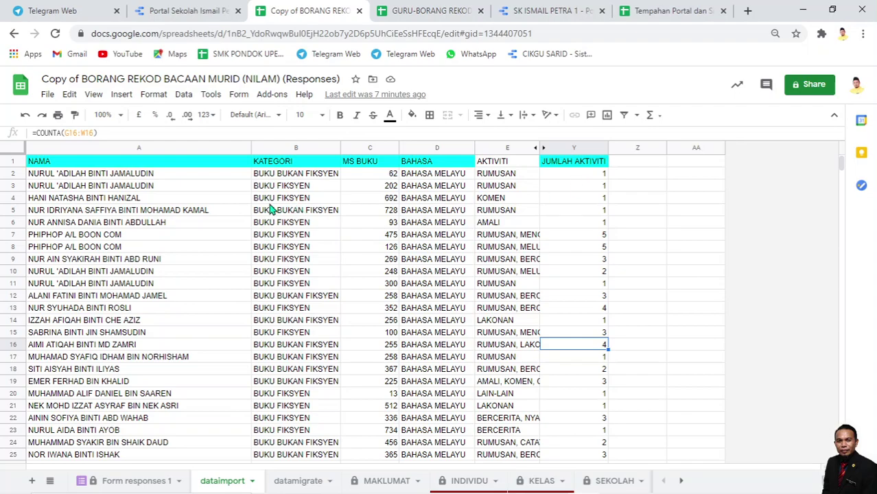
{"action": "scroll", "coordinate": [163, 233], "scroll_direction": "down", "scroll_amount": 5}
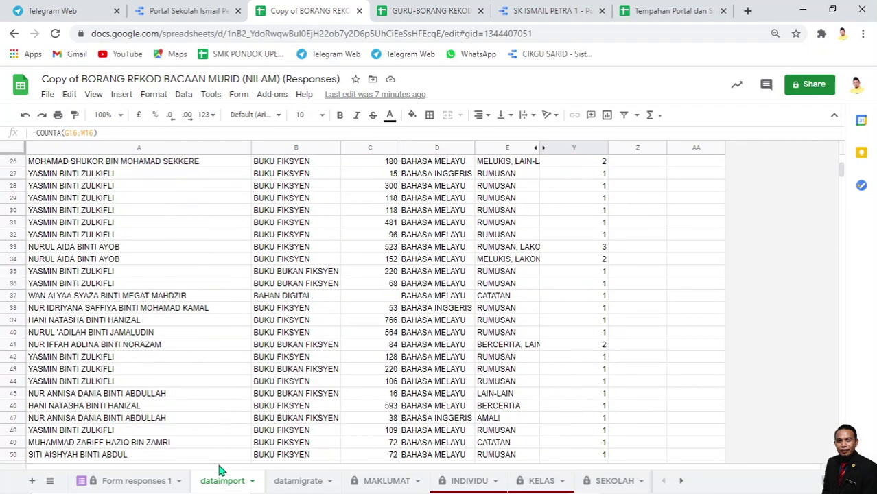
{"action": "scroll", "coordinate": [342, 333], "scroll_direction": "up", "scroll_amount": 4}
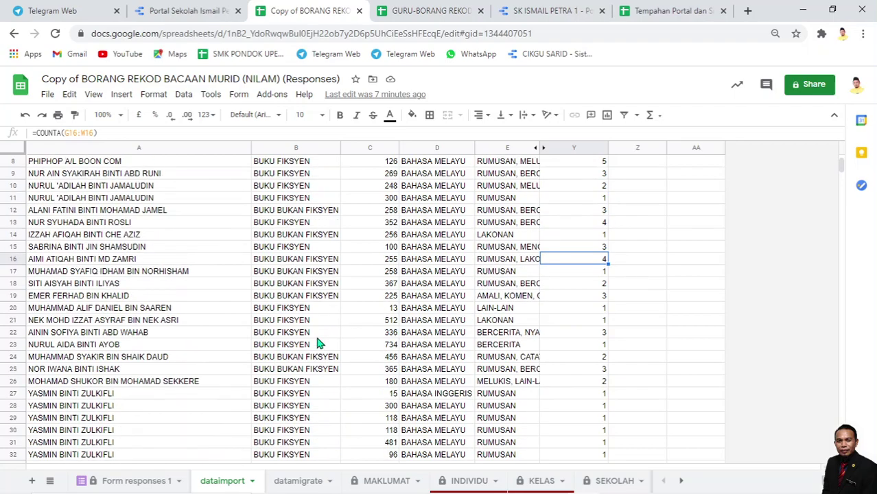
{"action": "scroll", "coordinate": [316, 350], "scroll_direction": "up", "scroll_amount": 3}
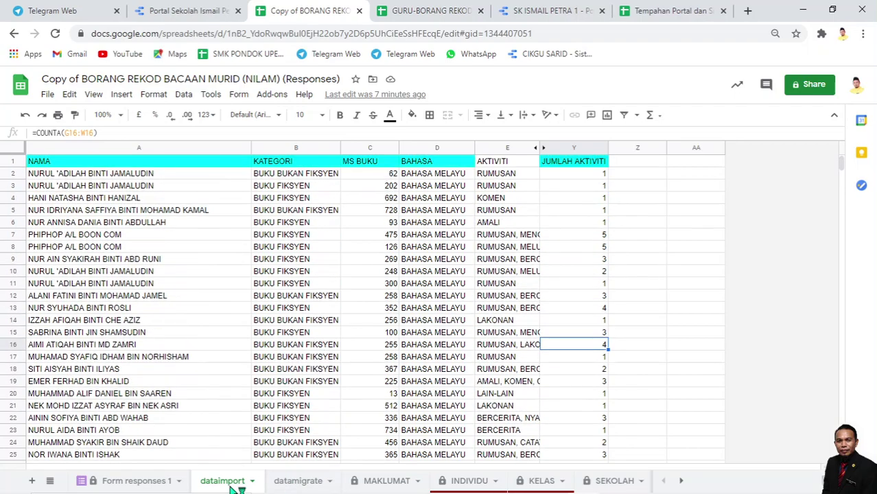
- Enter =UNIQUE(dataimport!A:A) in cell A1 of the datamigrate sheet and fit column A to the width of its names
{"action": "left_click", "coordinate": [298, 480]}
{"action": "left_click", "coordinate": [65, 163]}
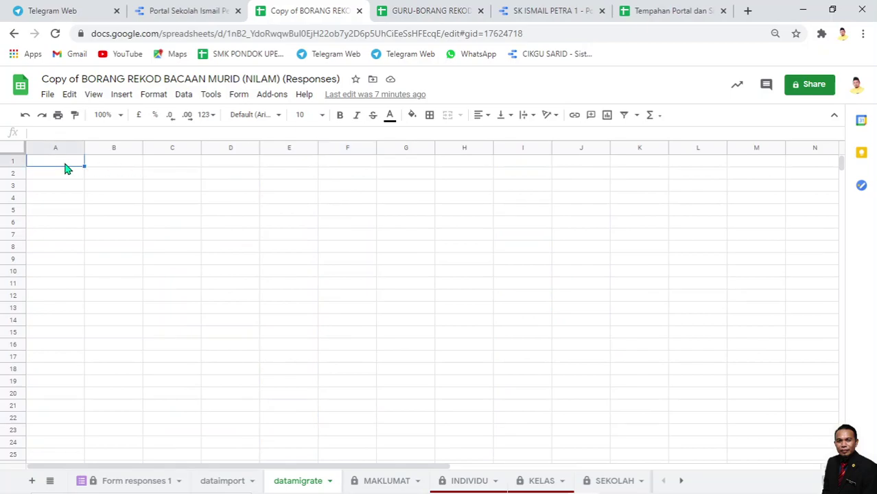
{"action": "type", "text": "=uni"}
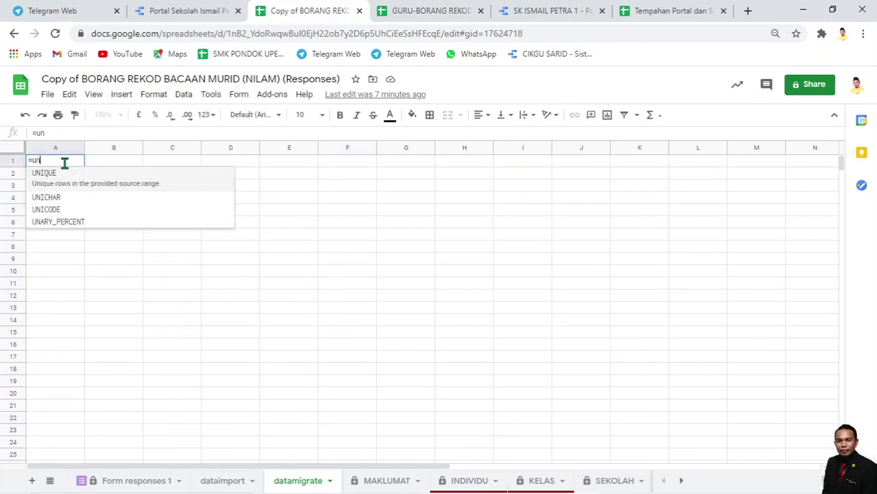
{"action": "left_click", "coordinate": [61, 179]}
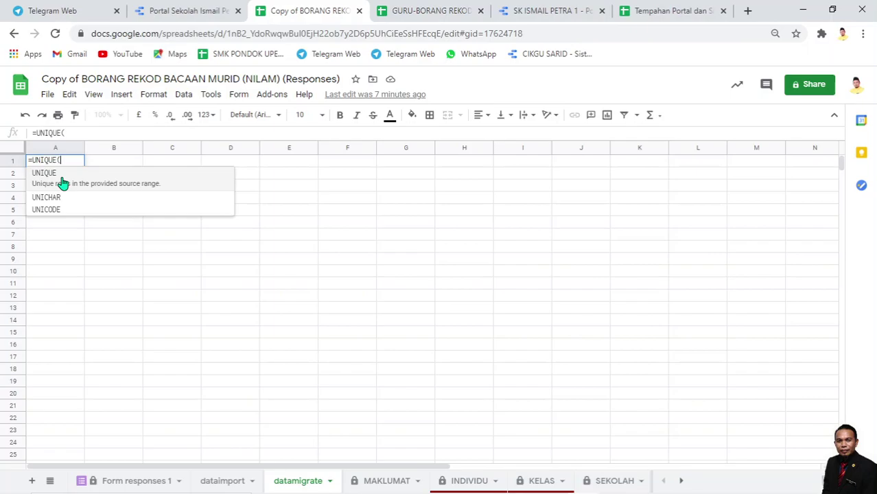
{"action": "left_click", "coordinate": [225, 481]}
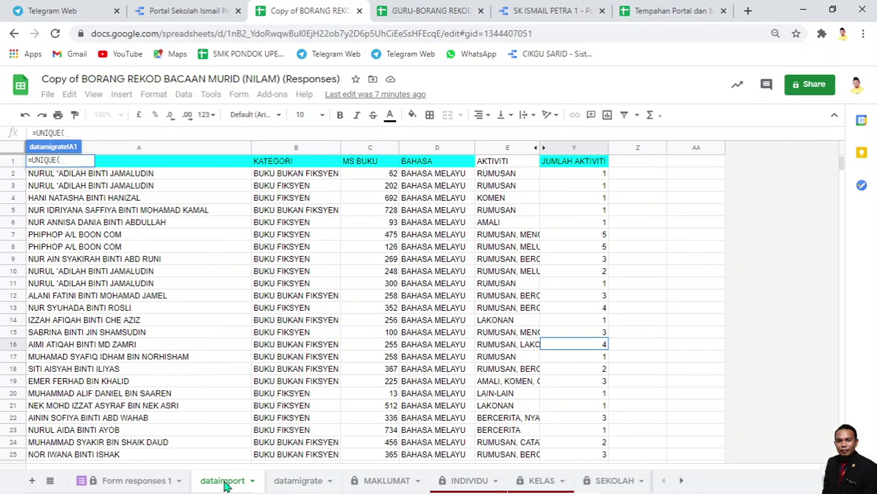
{"action": "left_click", "coordinate": [160, 151]}
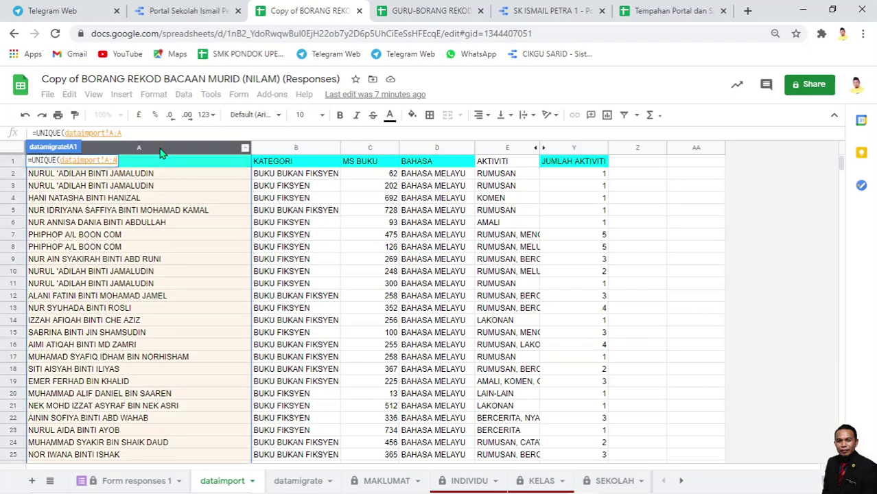
{"action": "type", "text": ")"}
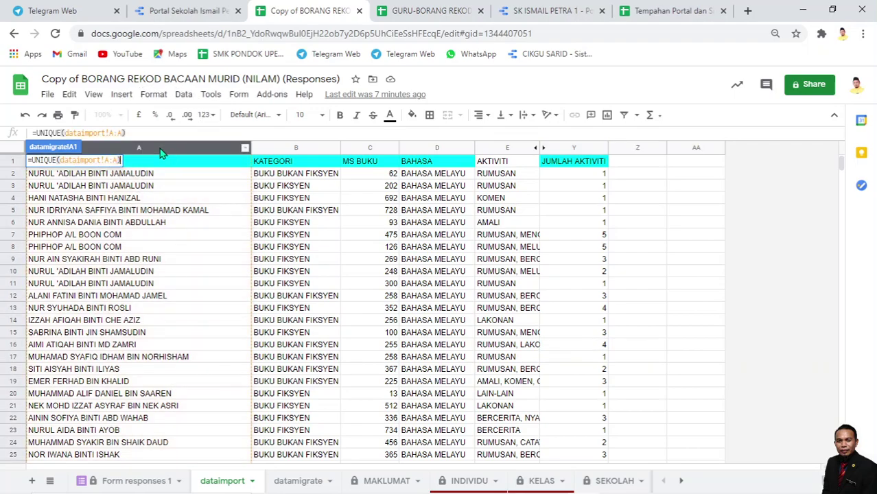
{"action": "key", "text": "Return"}
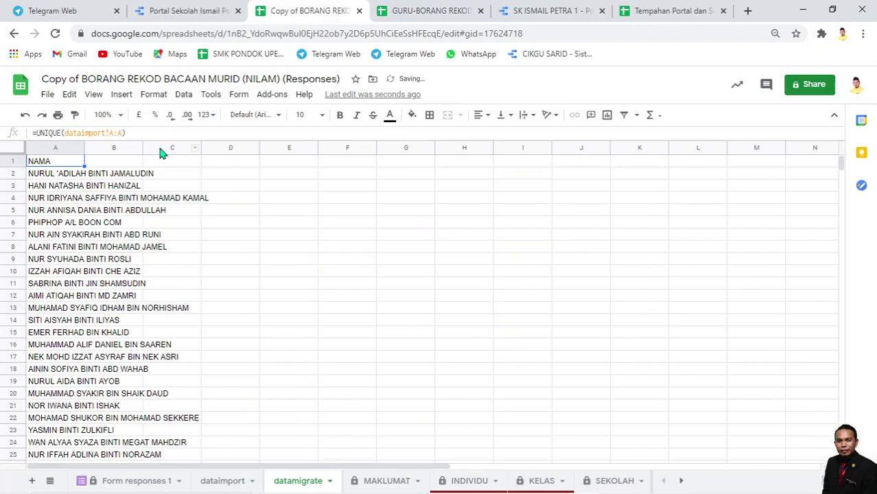
{"action": "left_click_drag", "start_coordinate": [84, 146], "coordinate": [83, 146]}
{"action": "double_click", "coordinate": [83, 147]}
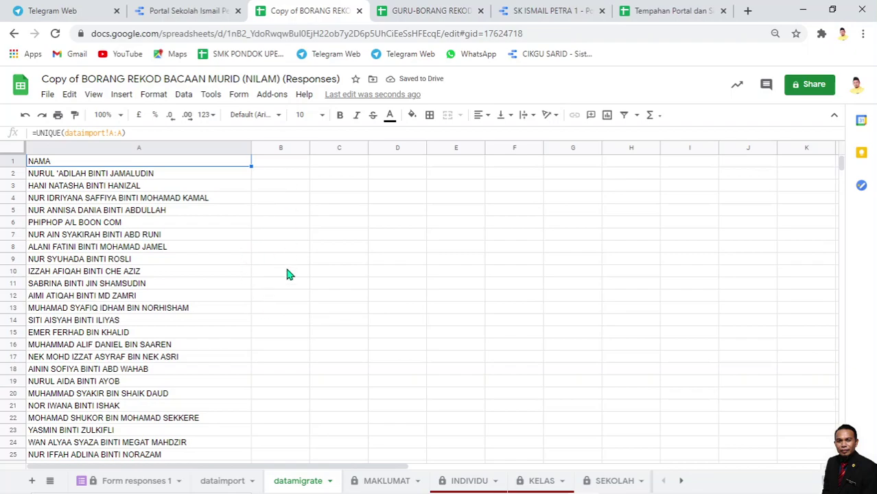
- Copy the KATEGORI heading from the dataimport sheet and select cell B1 on the datamigrate sheet
{"action": "left_click", "coordinate": [219, 481]}
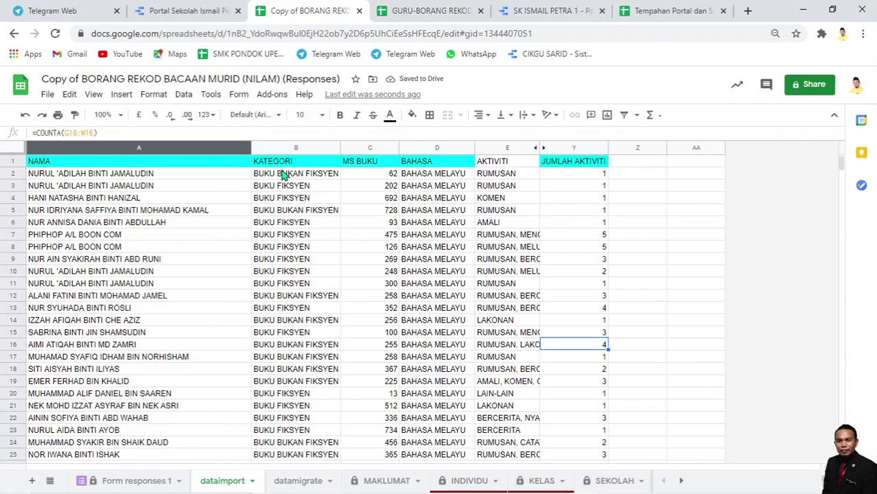
{"action": "left_click", "coordinate": [289, 161]}
{"action": "right_click", "coordinate": [289, 161]}
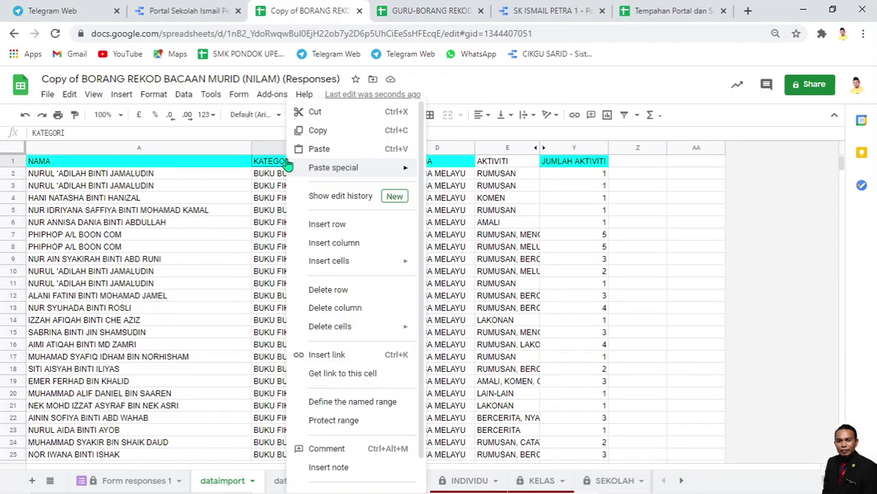
{"action": "left_click", "coordinate": [319, 133]}
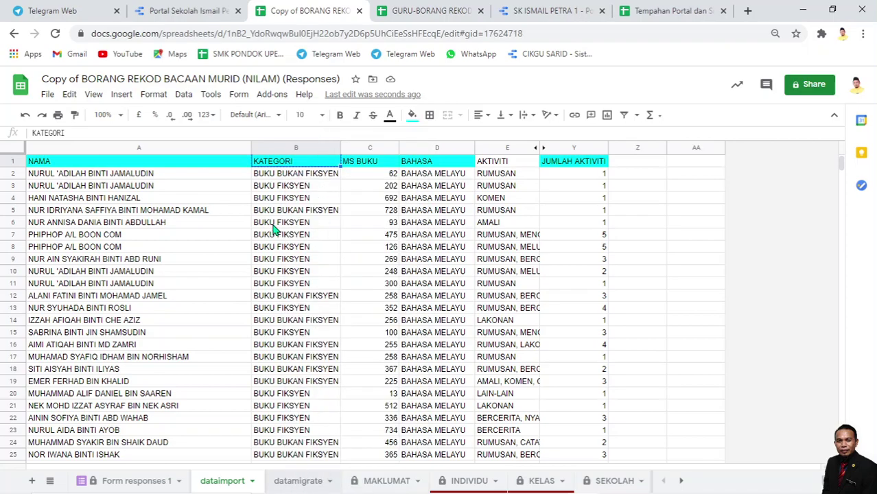
{"action": "left_click", "coordinate": [298, 481]}
{"action": "left_click", "coordinate": [261, 165]}
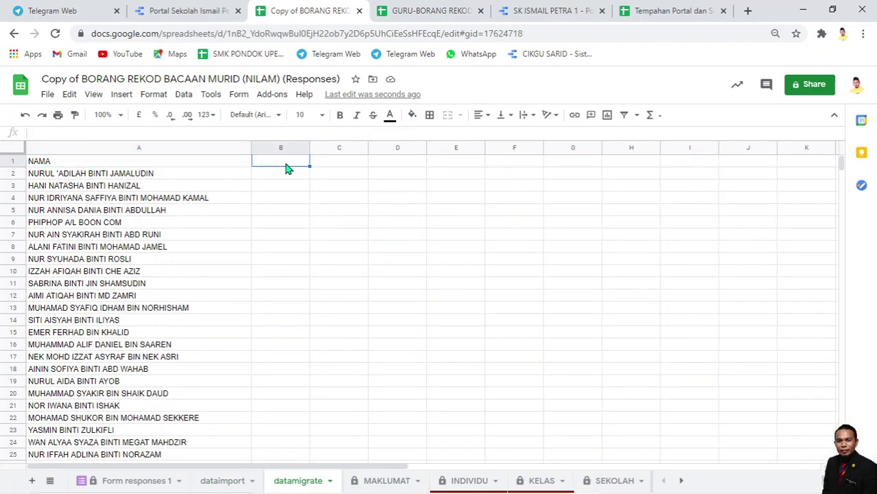
- Go through the book categories listed in column B of the dataimport sheet
{"action": "left_click", "coordinate": [224, 481]}
{"action": "key", "text": "Down"}
{"action": "key", "text": "Down"}
{"action": "key", "text": "Down"}
{"action": "key", "text": "Down"}
{"action": "key", "text": "Down"}
{"action": "key", "text": "Down"}
{"action": "key", "text": "Down"}
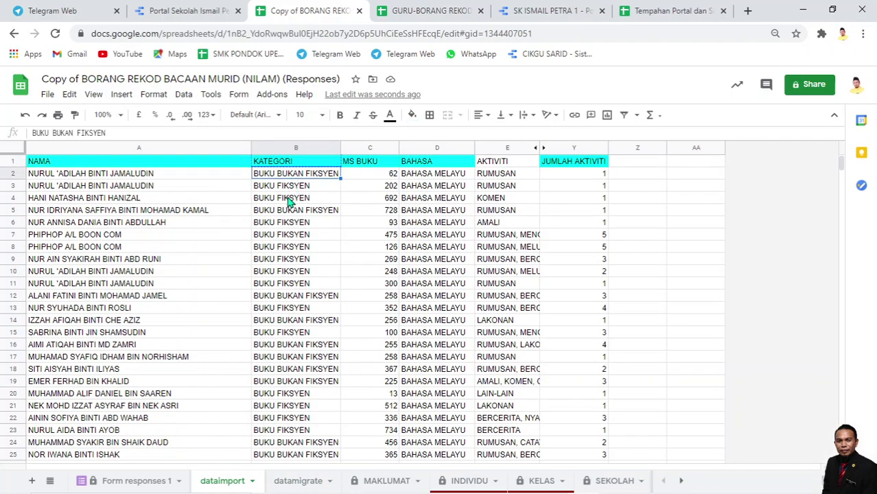
{"action": "left_click", "coordinate": [291, 178]}
- Enter =UNIQUE(dataimport!B:B) in cell B1 of the datamigrate sheet
{"action": "left_click", "coordinate": [299, 482]}
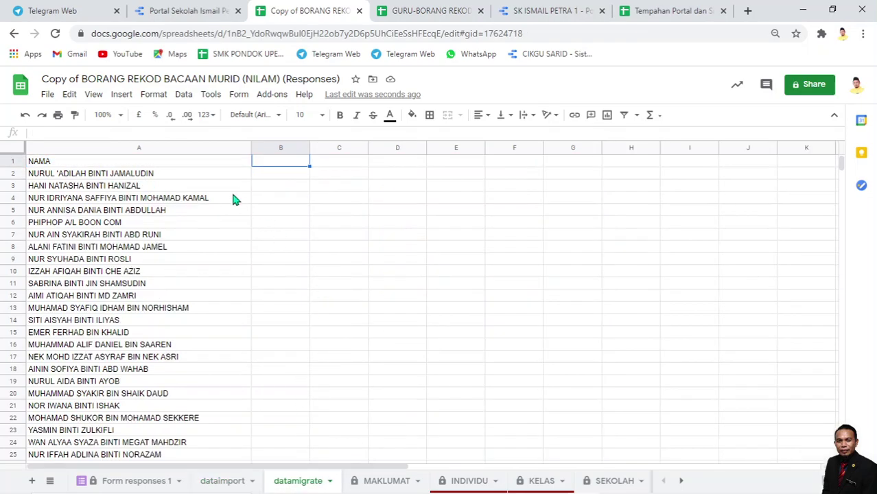
{"action": "type", "text": "=uni"}
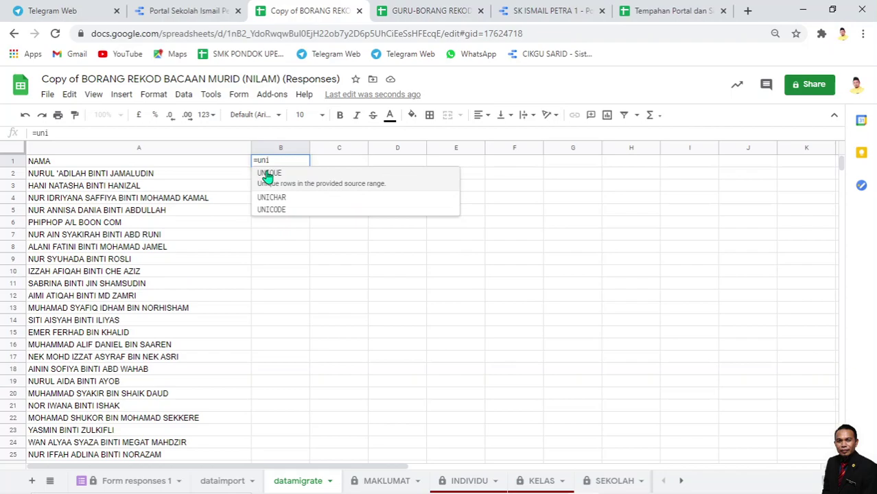
{"action": "left_click", "coordinate": [268, 174]}
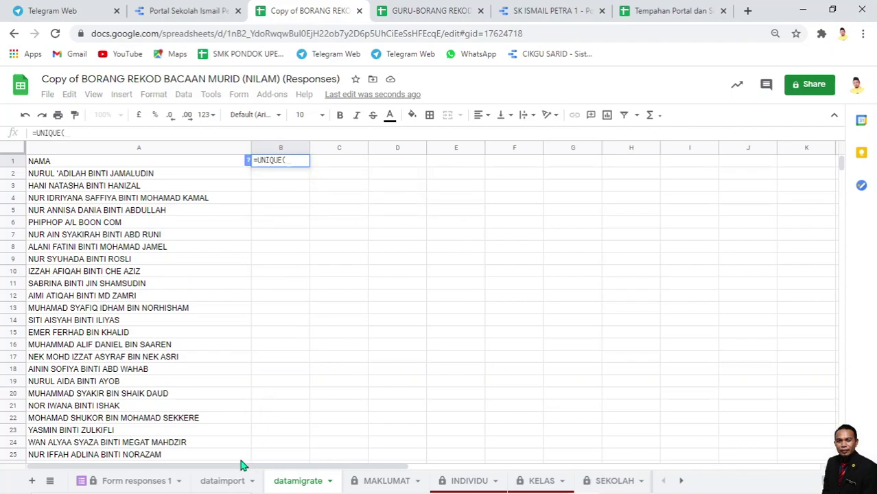
{"action": "left_click", "coordinate": [232, 484]}
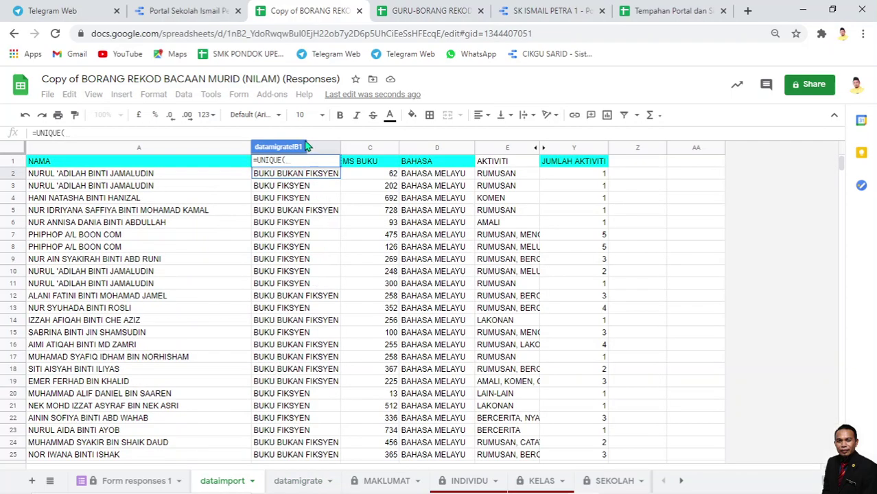
{"action": "left_click", "coordinate": [315, 151]}
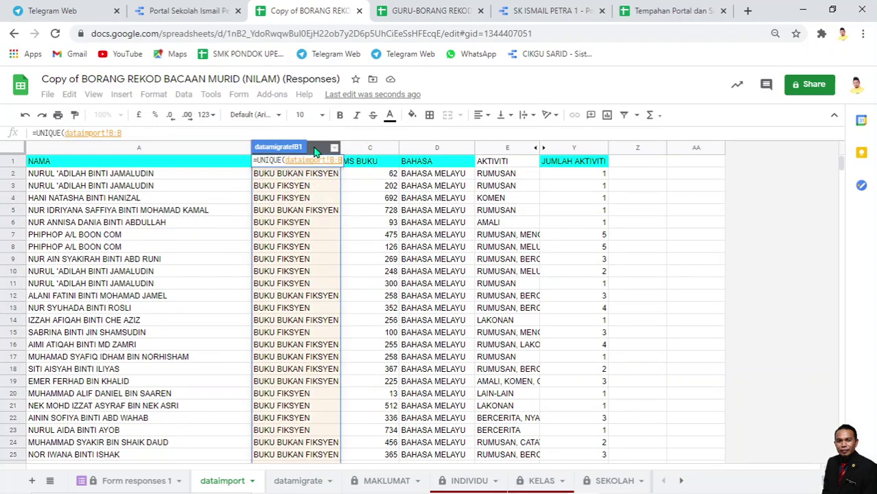
{"action": "type", "text": ")"}
{"action": "key", "text": "Return"}
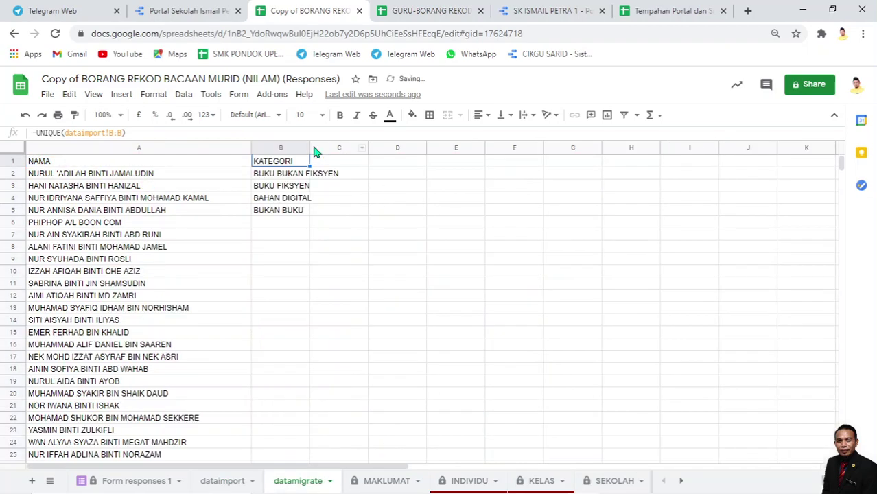
- Copy the four category names in B2:B5 and paste them transposed into row 1, starting at cell C1
{"action": "left_click", "coordinate": [287, 212], "text": "shift"}
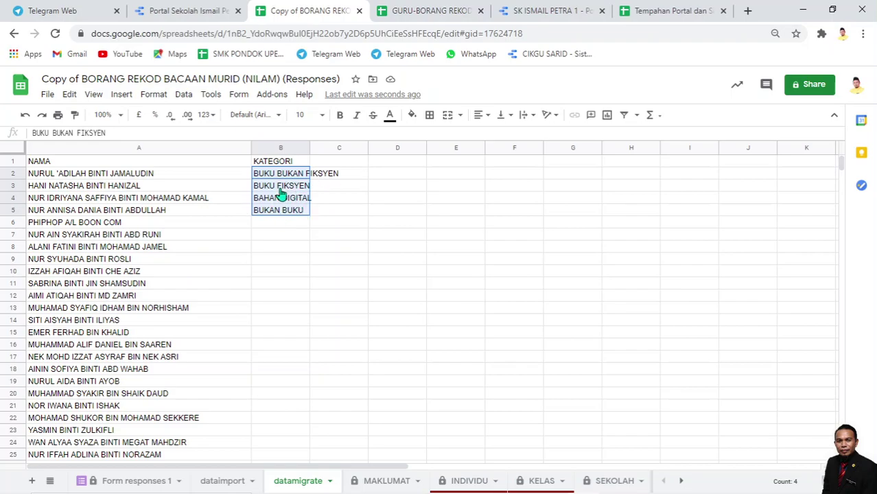
{"action": "right_click", "coordinate": [281, 195]}
{"action": "left_click", "coordinate": [306, 136]}
{"action": "left_click", "coordinate": [334, 165]}
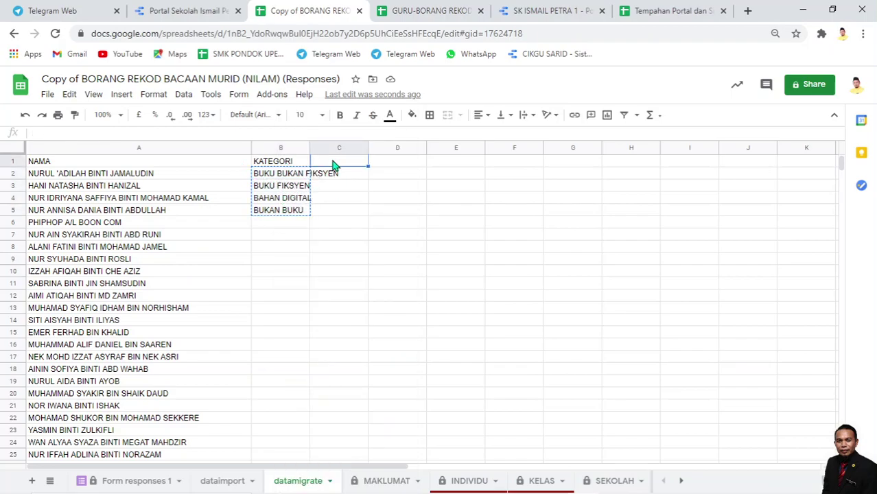
{"action": "right_click", "coordinate": [335, 165]}
{"action": "mouse_move", "coordinate": [383, 168]}
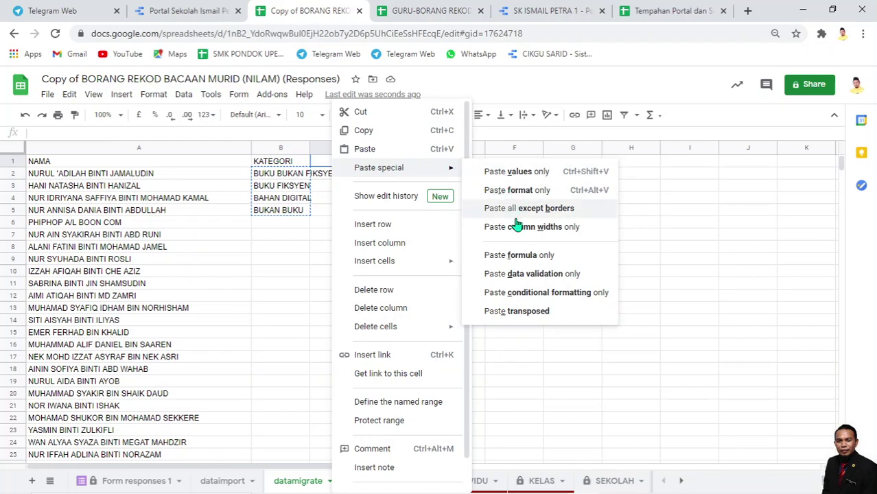
{"action": "left_click", "coordinate": [515, 313]}
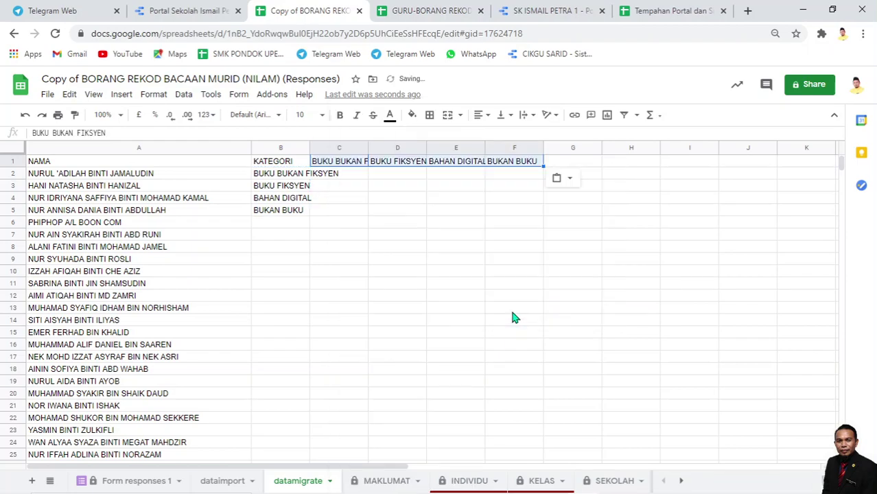
{"action": "left_click", "coordinate": [514, 271]}
- Delete column B with the KATEGORI list from the datamigrate sheet
{"action": "left_click", "coordinate": [285, 147]}
{"action": "right_click", "coordinate": [287, 144]}
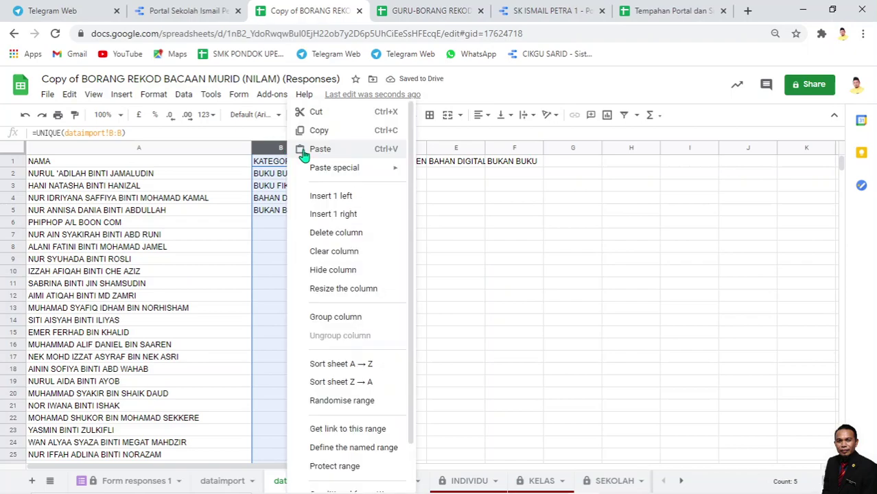
{"action": "left_click", "coordinate": [358, 235]}
{"action": "left_click", "coordinate": [432, 232]}
- Fit columns B to E to the width of their category headings and check the order of the headings
{"action": "left_click_drag", "start_coordinate": [287, 147], "coordinate": [453, 149]}
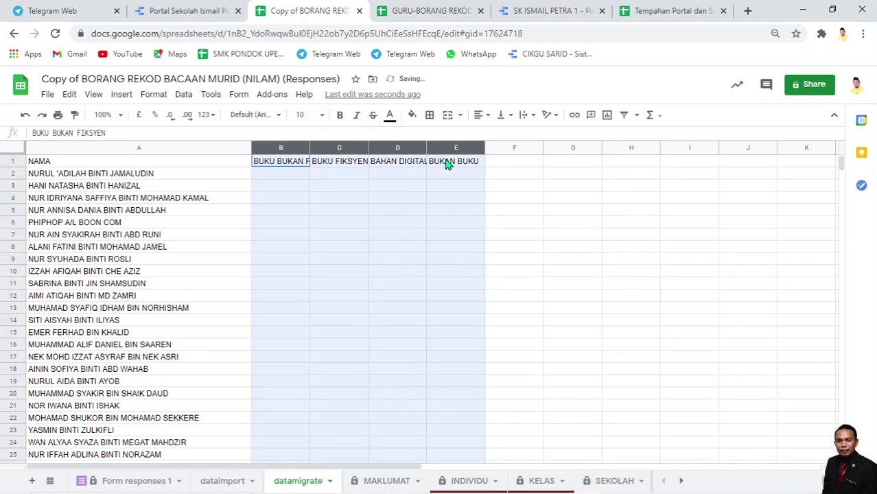
{"action": "double_click", "coordinate": [426, 148]}
{"action": "left_click", "coordinate": [302, 165]}
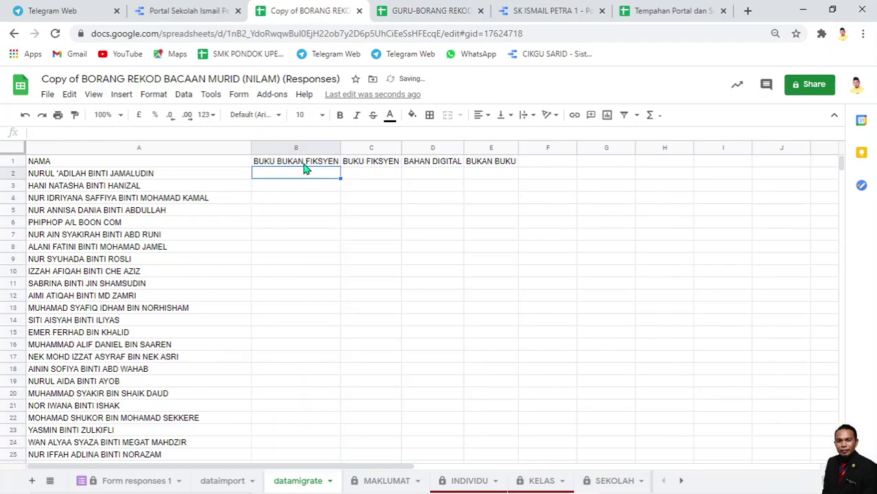
{"action": "left_click", "coordinate": [368, 164]}
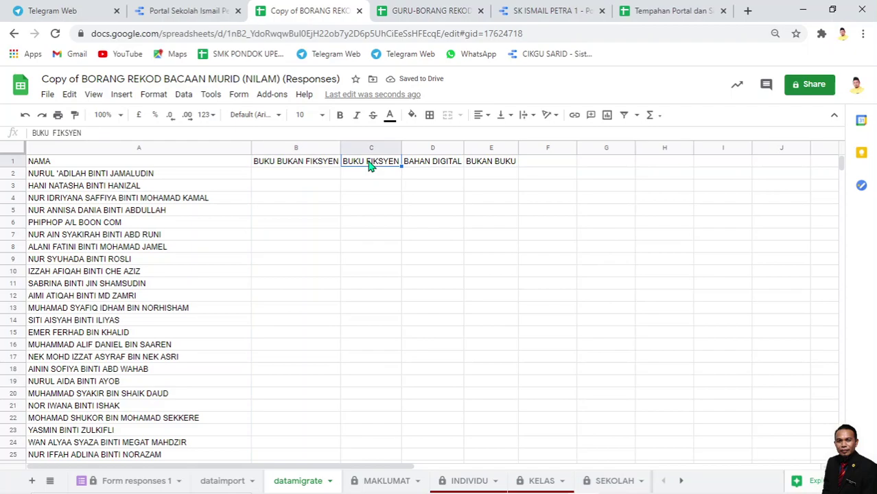
{"action": "left_click", "coordinate": [426, 168]}
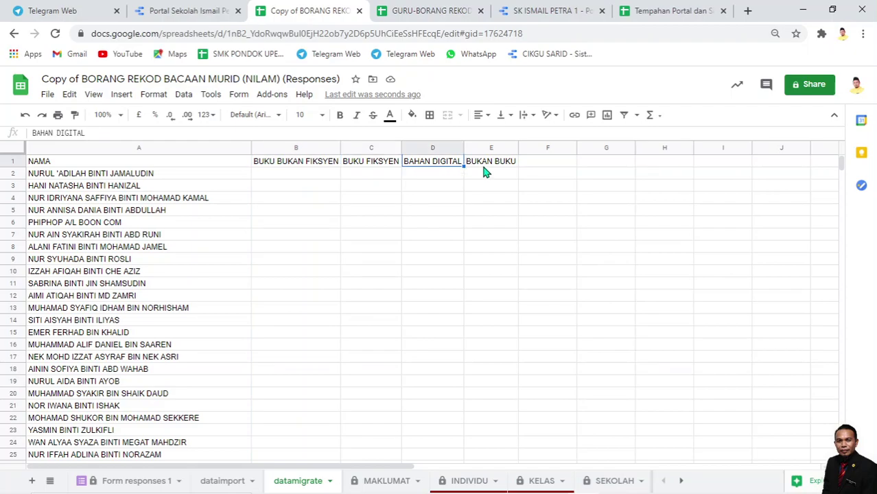
{"action": "left_click", "coordinate": [484, 172]}
- Insert an empty column before BUKU BUKAN FIKSYEN and move the BUKAN BUKU column into it
{"action": "left_click", "coordinate": [318, 148]}
{"action": "right_click", "coordinate": [318, 148]}
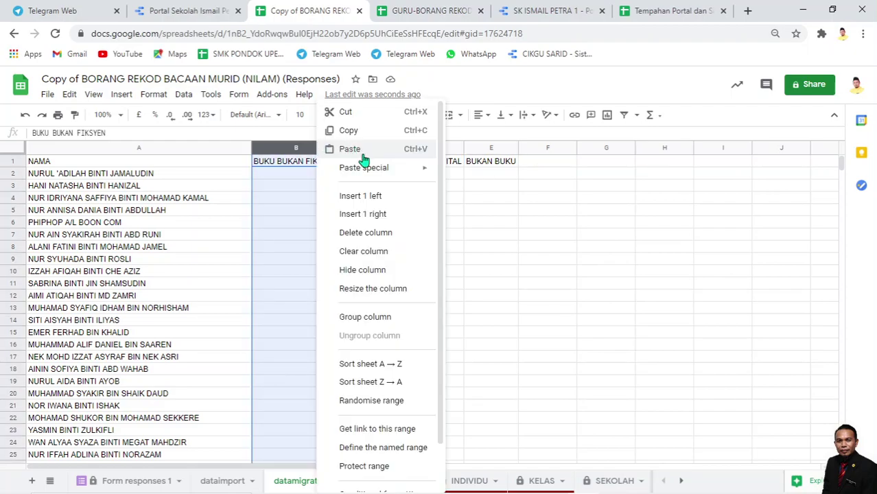
{"action": "left_click", "coordinate": [380, 200]}
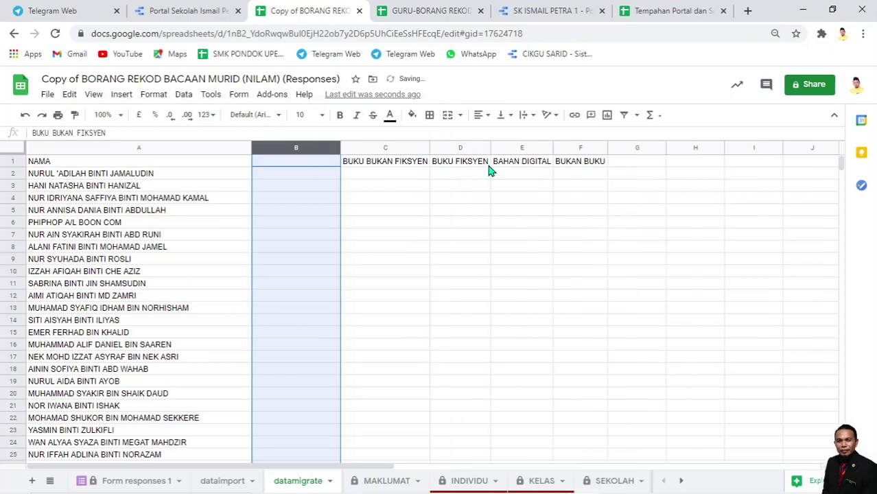
{"action": "left_click", "coordinate": [580, 149]}
{"action": "right_click", "coordinate": [581, 150]}
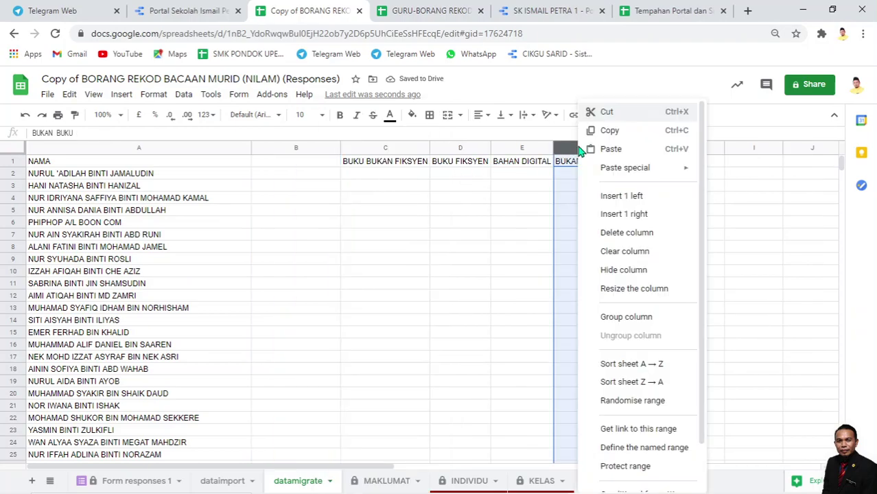
{"action": "left_click", "coordinate": [609, 115]}
{"action": "left_click", "coordinate": [315, 147]}
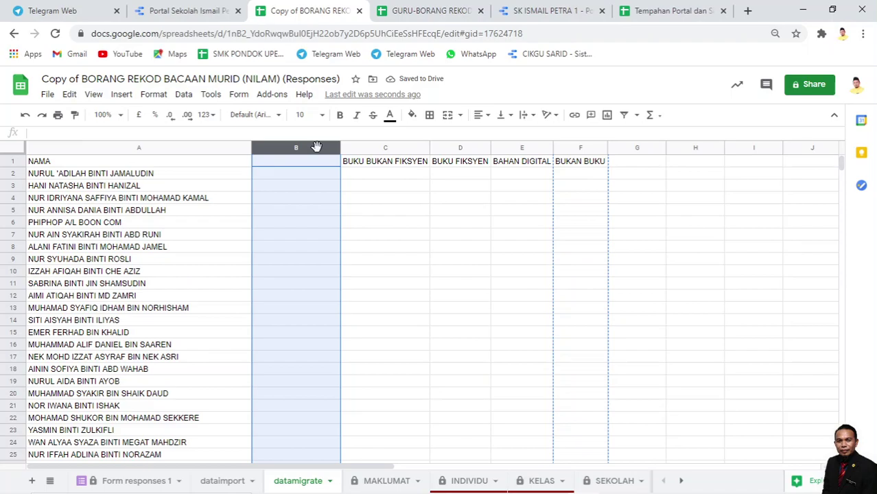
{"action": "right_click", "coordinate": [317, 148]}
{"action": "left_click", "coordinate": [362, 151]}
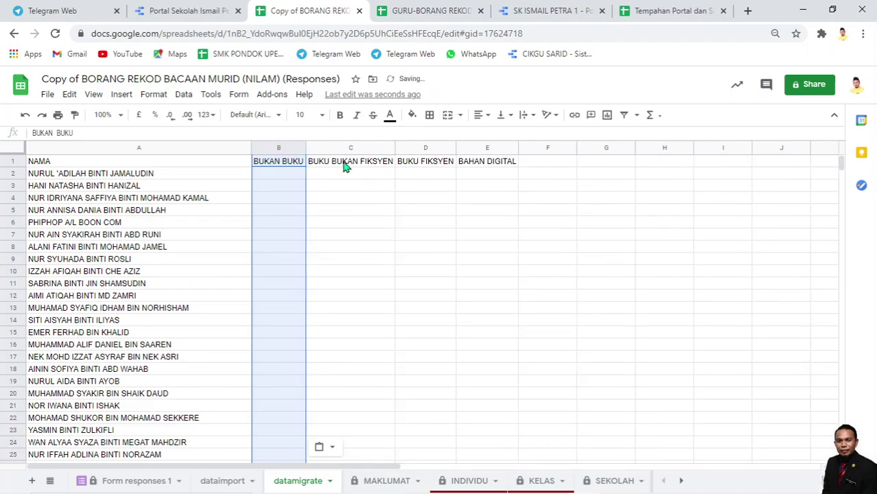
- Insert an empty column before BAHAN DIGITAL and move the BUKU BUKAN FIKSYEN column into it
{"action": "left_click", "coordinate": [348, 168]}
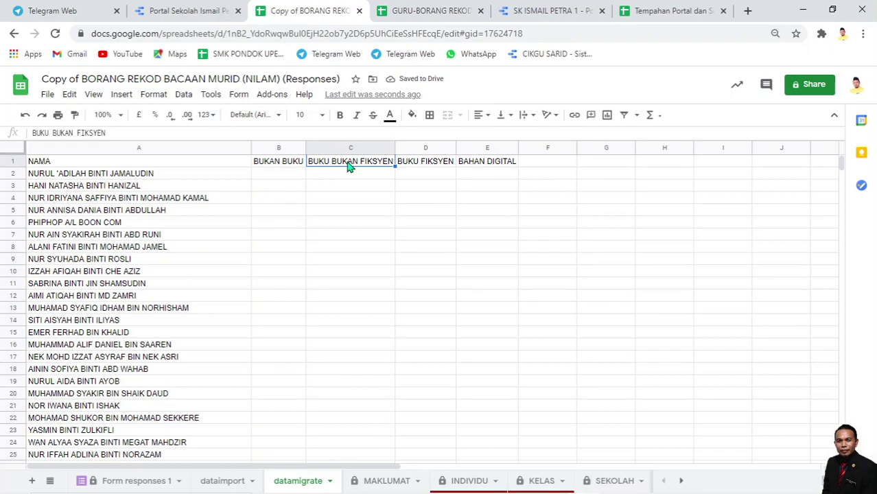
{"action": "left_click", "coordinate": [424, 167]}
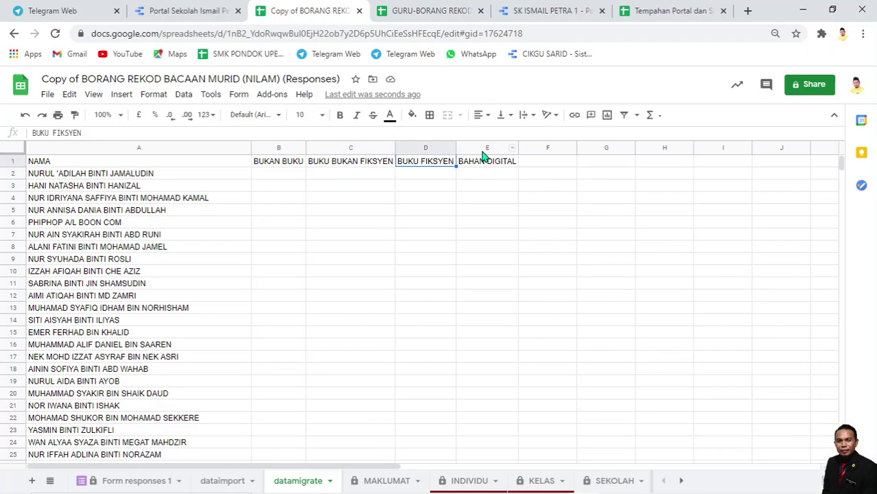
{"action": "left_click", "coordinate": [482, 150]}
{"action": "right_click", "coordinate": [482, 149]}
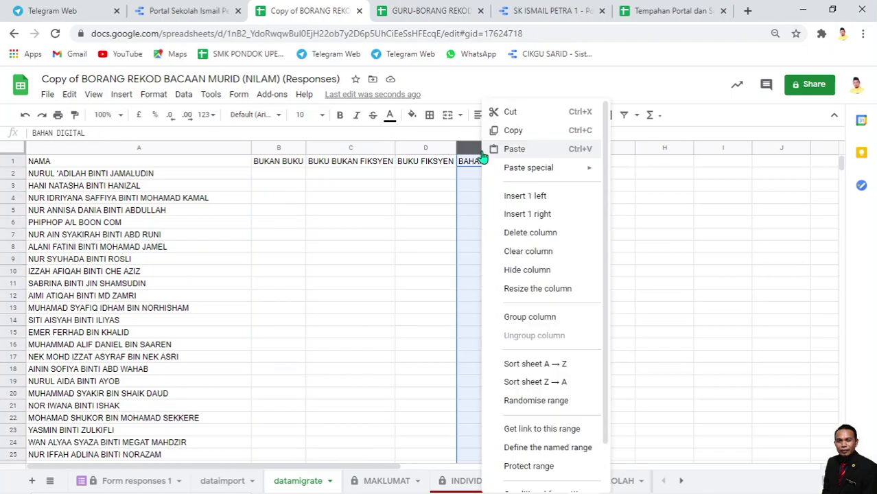
{"action": "left_click", "coordinate": [525, 195]}
{"action": "left_click", "coordinate": [337, 149]}
{"action": "right_click", "coordinate": [337, 149]}
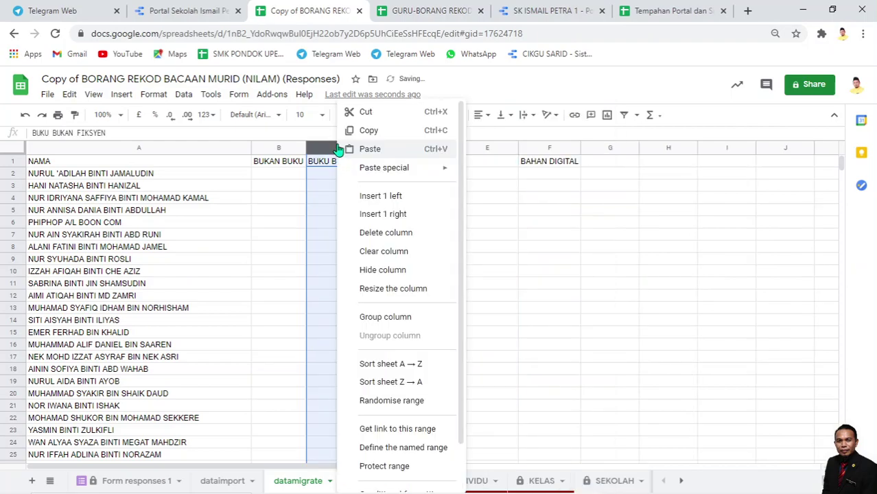
{"action": "left_click", "coordinate": [374, 129]}
{"action": "left_click", "coordinate": [485, 150]}
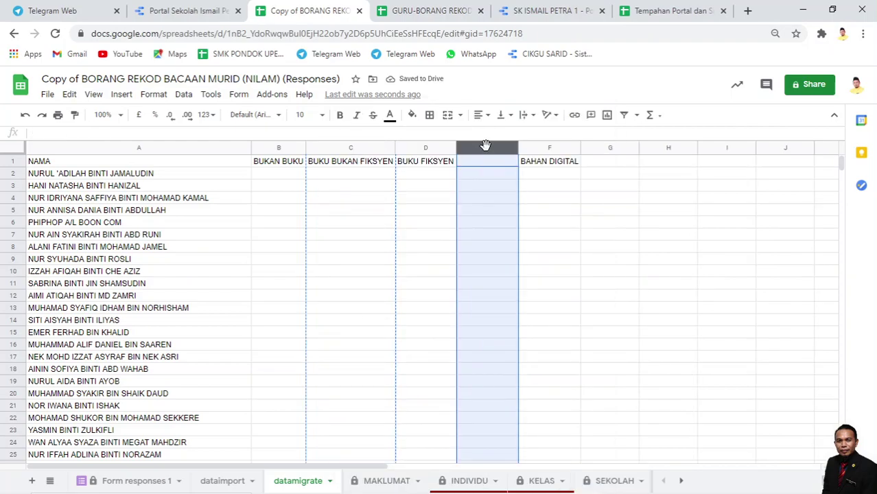
{"action": "right_click", "coordinate": [486, 151]}
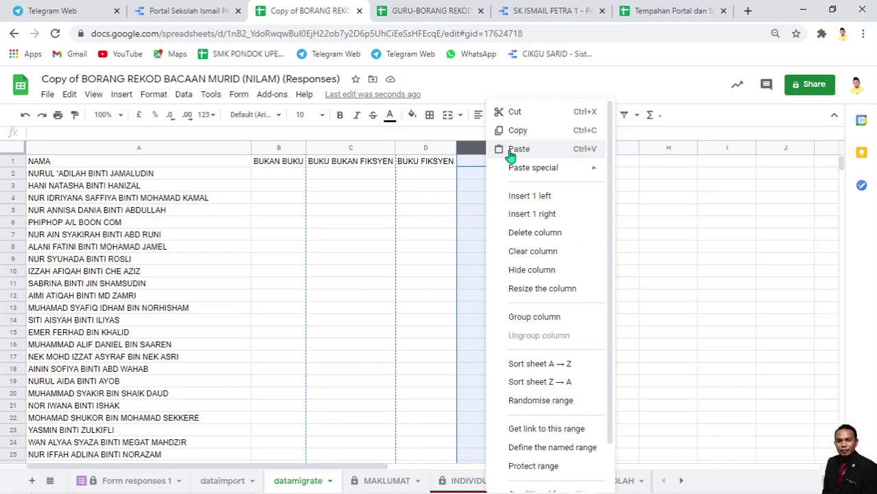
{"action": "left_click", "coordinate": [510, 156]}
{"action": "left_click", "coordinate": [502, 213]}
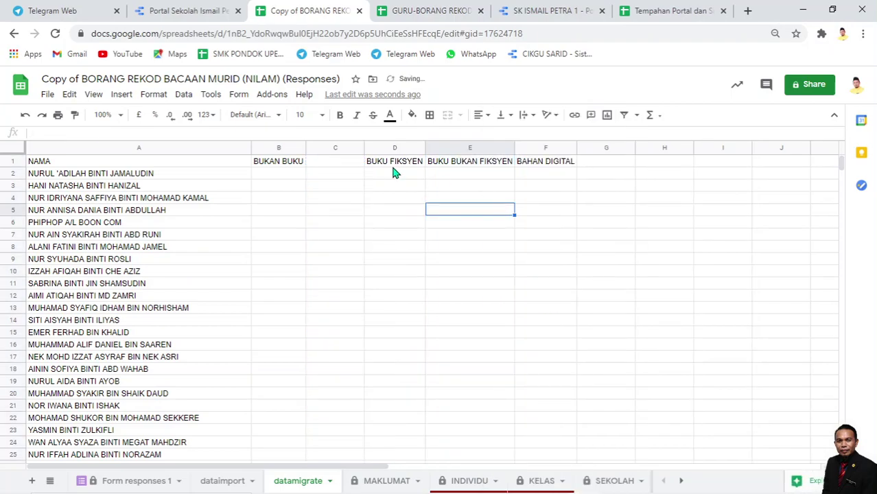
- Delete the emptied column C and check the order of the category headings in row 1
{"action": "left_click", "coordinate": [337, 147]}
{"action": "right_click", "coordinate": [337, 147]}
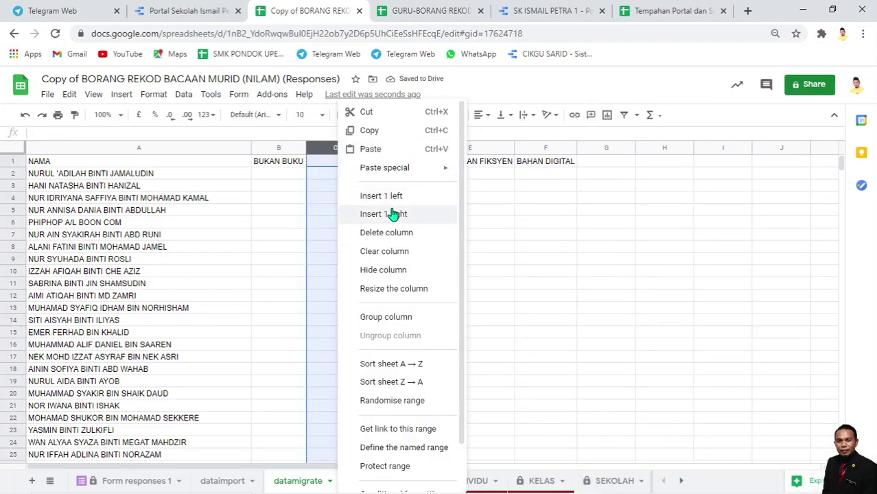
{"action": "left_click", "coordinate": [398, 233]}
{"action": "left_click", "coordinate": [288, 167]}
{"action": "left_click", "coordinate": [335, 167]}
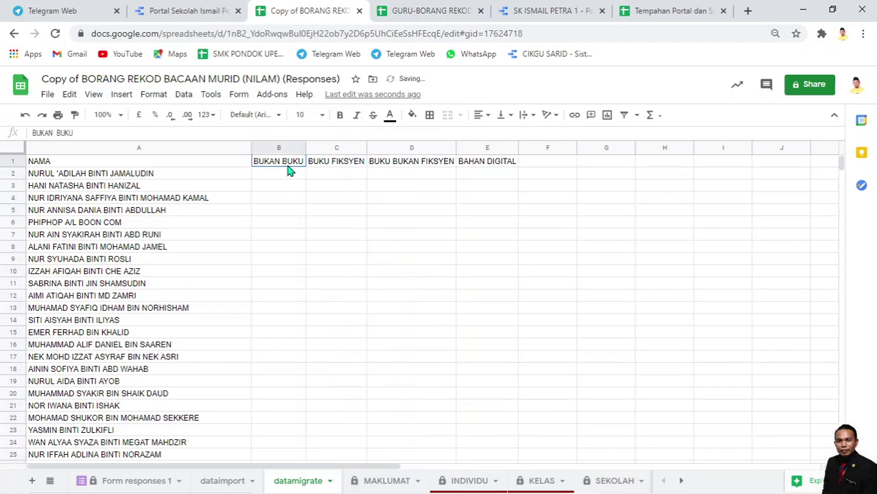
{"action": "left_click", "coordinate": [397, 167]}
{"action": "left_click", "coordinate": [492, 167]}
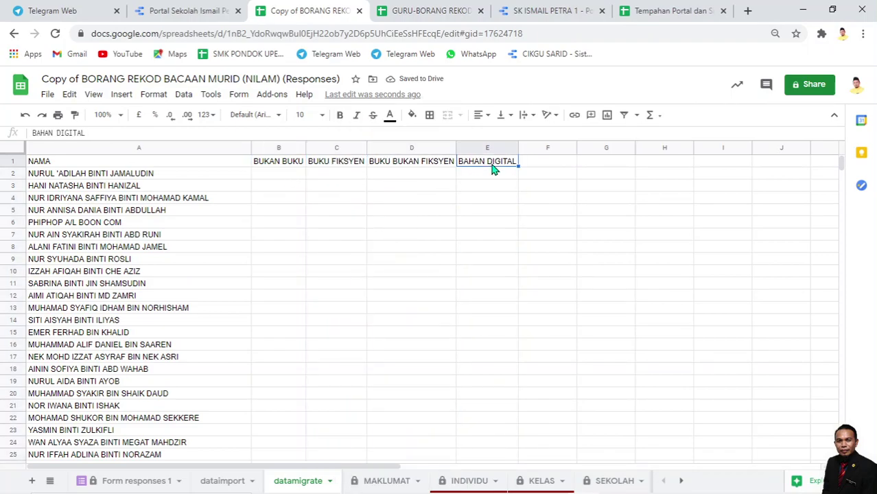
- Start a COUNTIFS formula in B2 of datamigrate with the whole KATEGORI column, dataimport!B:B, as the first criteria range
{"action": "left_click", "coordinate": [286, 175]}
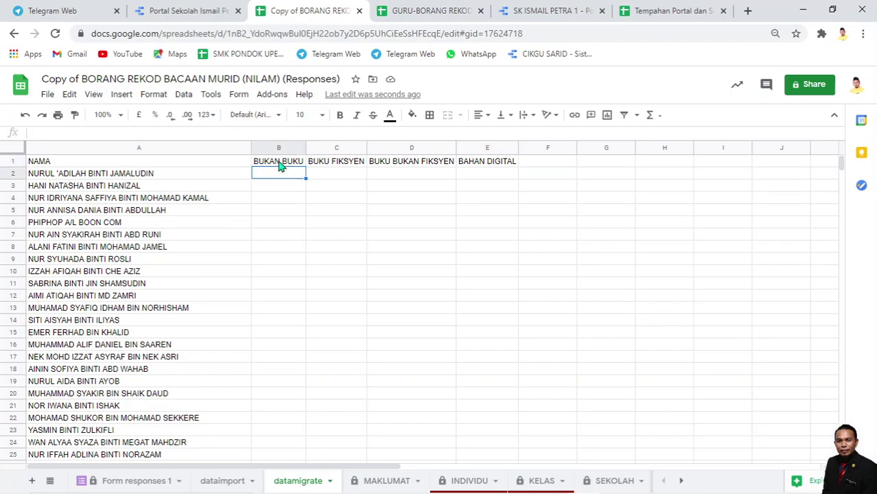
{"action": "type", "text": "="}
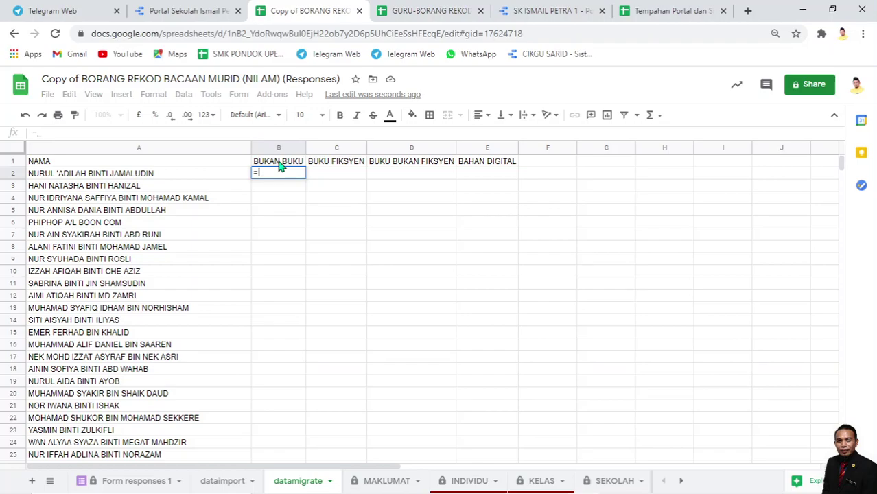
{"action": "left_click", "coordinate": [864, 33]}
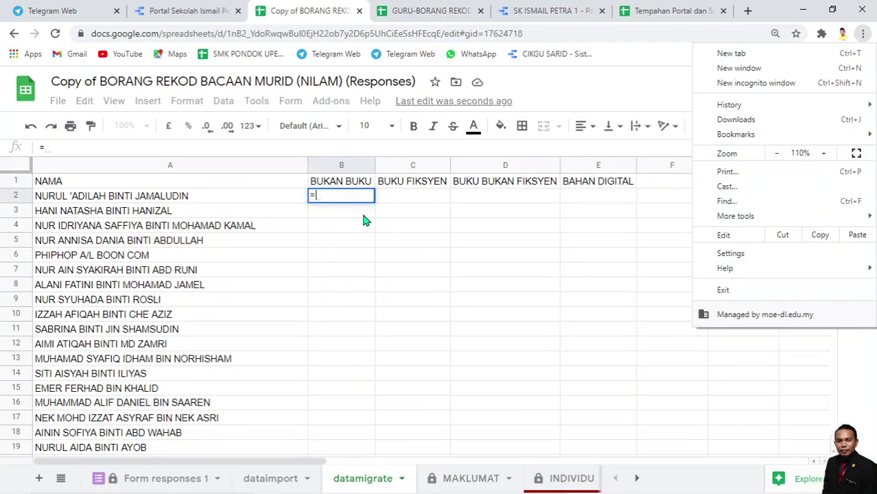
{"action": "left_click", "coordinate": [354, 199]}
{"action": "type", "text": "coun"}
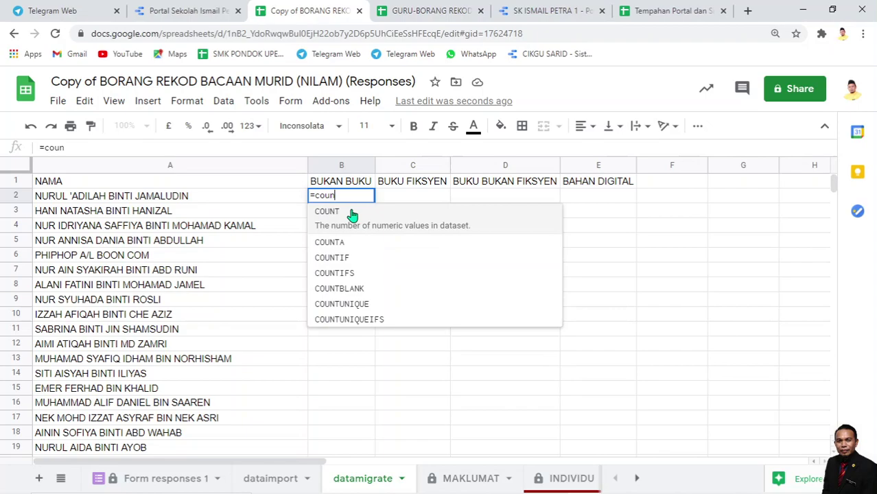
{"action": "left_click", "coordinate": [362, 272]}
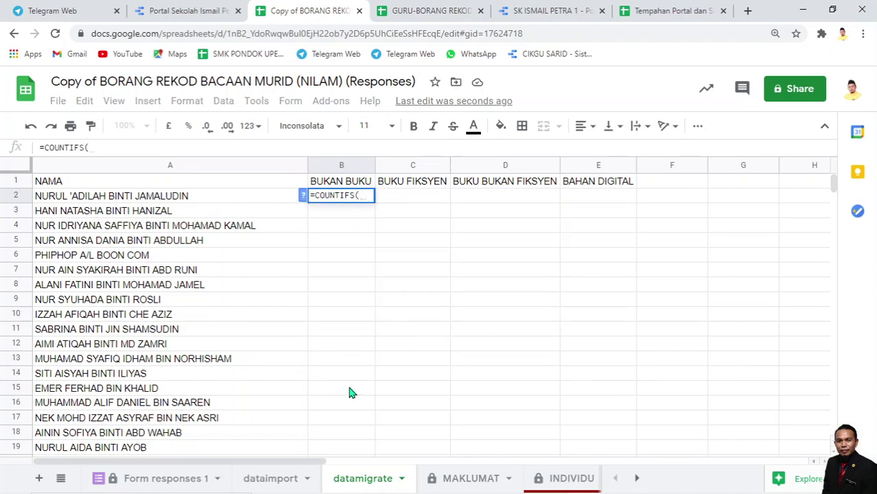
{"action": "left_click", "coordinate": [282, 479]}
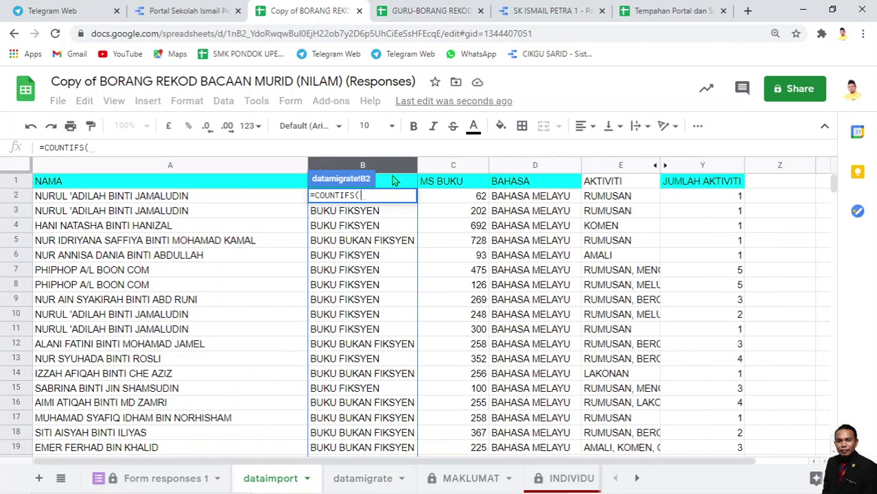
{"action": "left_click", "coordinate": [396, 166]}
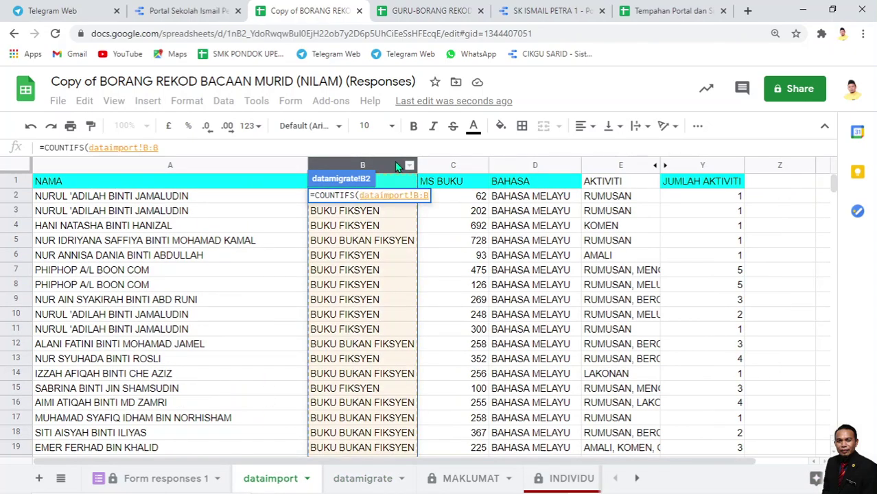
{"action": "type", "text": ","}
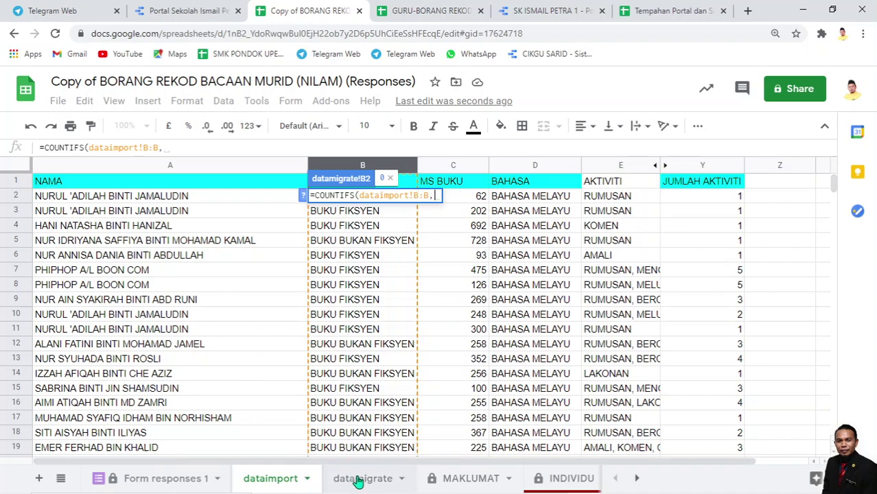
- Add the BUKAN BUKU heading in datamigrate cell B1 as the formula's first criterion
{"action": "left_click", "coordinate": [359, 479]}
{"action": "mouse_move", "coordinate": [287, 462]}
{"action": "left_mouse_down"}
{"action": "mouse_move", "coordinate": [442, 457]}
{"action": "mouse_move", "coordinate": [383, 453]}
{"action": "mouse_move", "coordinate": [395, 451]}
{"action": "left_mouse_up"}
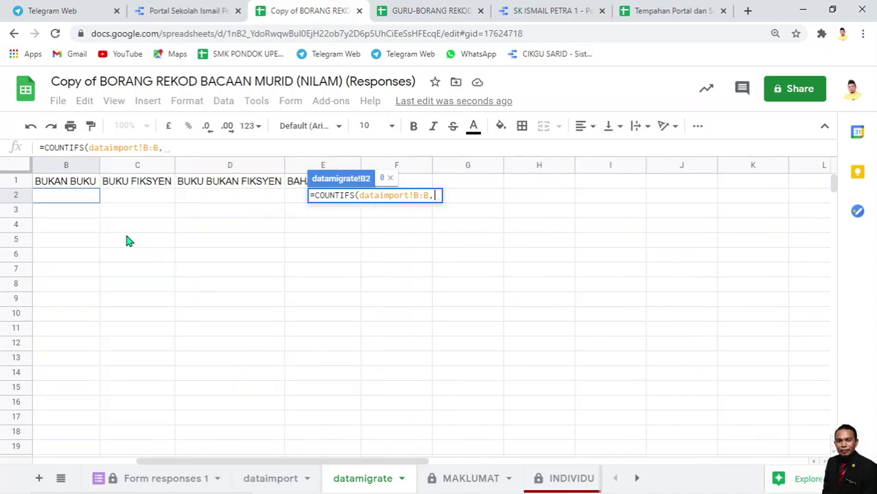
{"action": "left_click", "coordinate": [71, 183]}
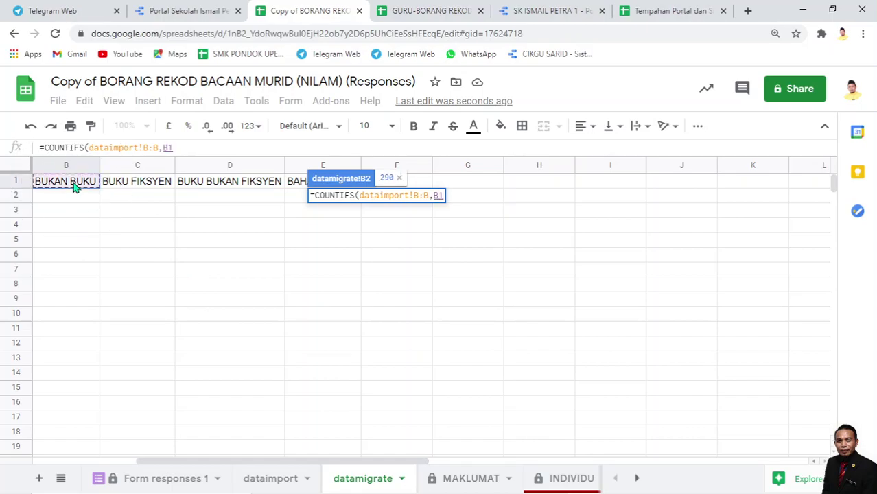
{"action": "type", "text": ","}
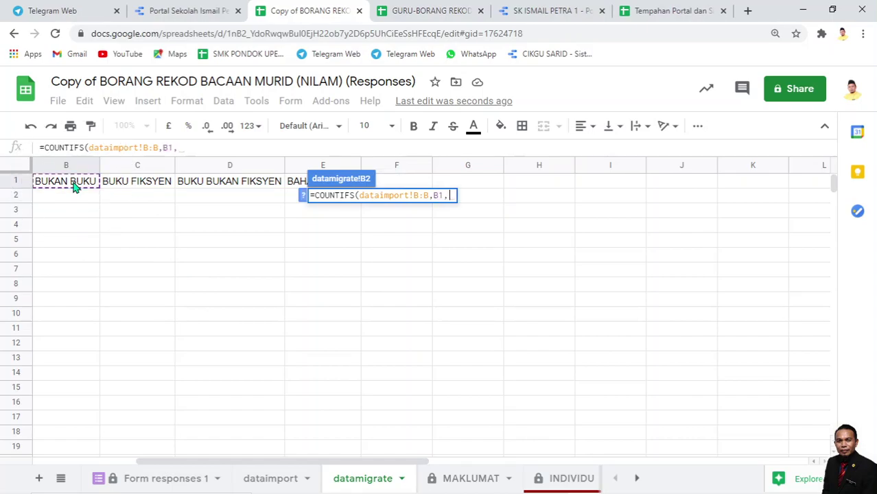
- Add dataimport!A:A as the second criteria range with name cell A2 as its criterion, and complete the COUNTIFS formula in B2
{"action": "left_click", "coordinate": [286, 482]}
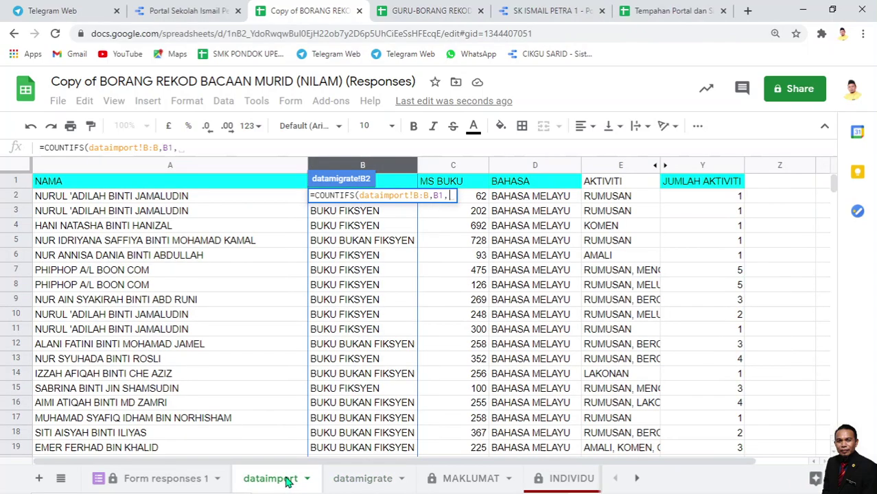
{"action": "left_click", "coordinate": [166, 171]}
{"action": "type", "text": ","}
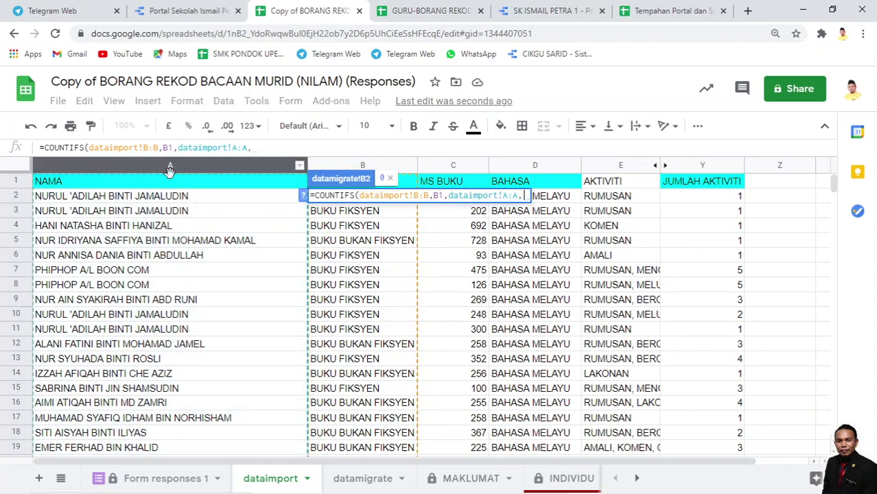
{"action": "left_click", "coordinate": [355, 484]}
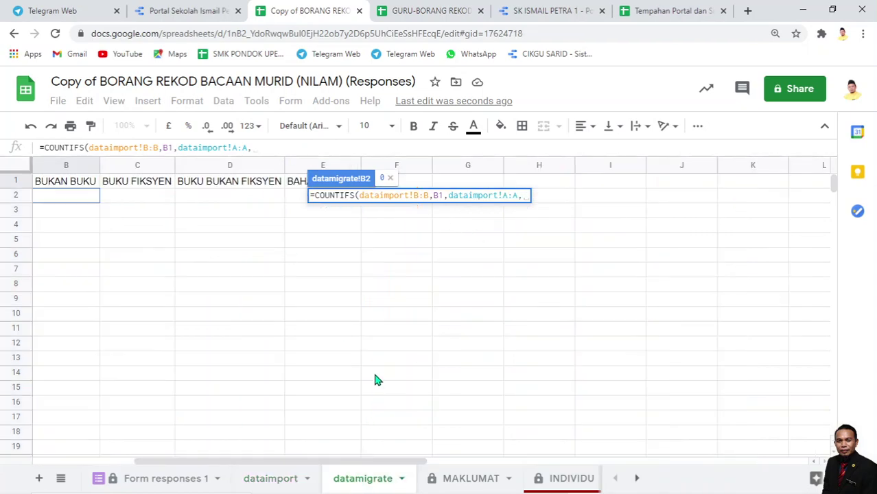
{"action": "left_click_drag", "start_coordinate": [408, 460], "coordinate": [304, 459]}
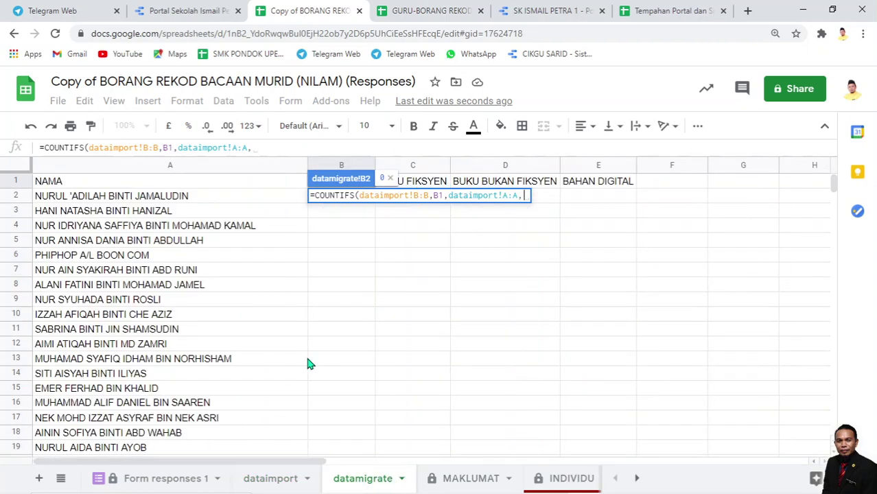
{"action": "left_click", "coordinate": [136, 201]}
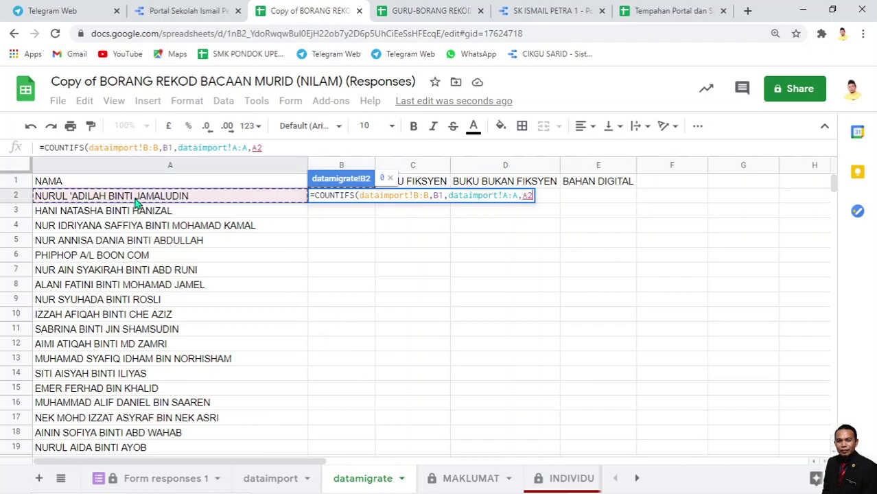
{"action": "type", "text": ")"}
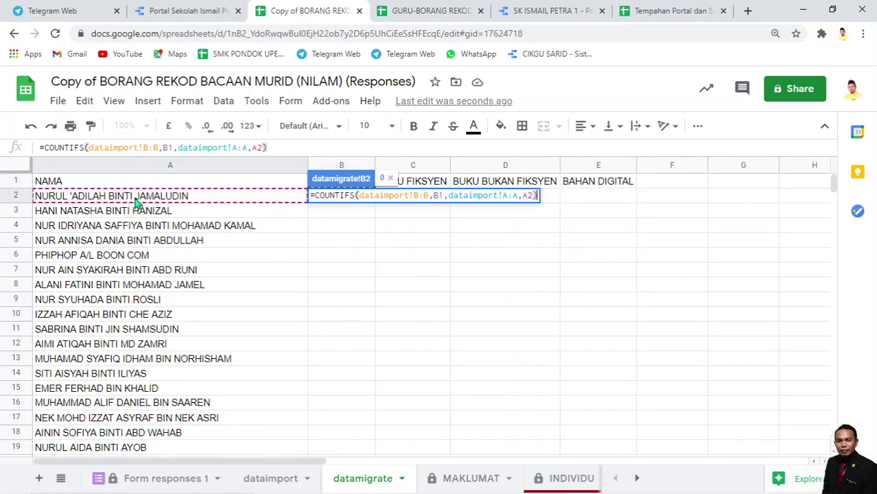
{"action": "key", "text": "Return"}
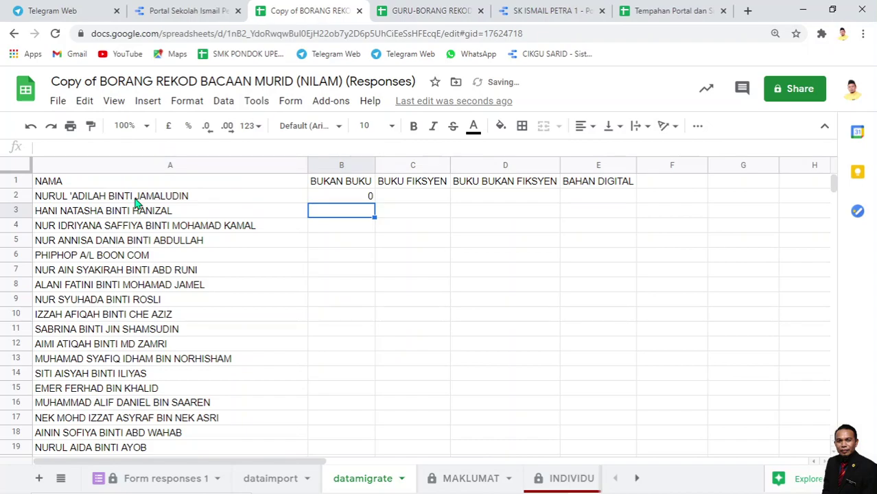
- Wrap the B2 formula in ARRAYFORMULA, extend its name criterion to A2:A, and check the counts down column B
{"action": "left_click", "coordinate": [341, 200]}
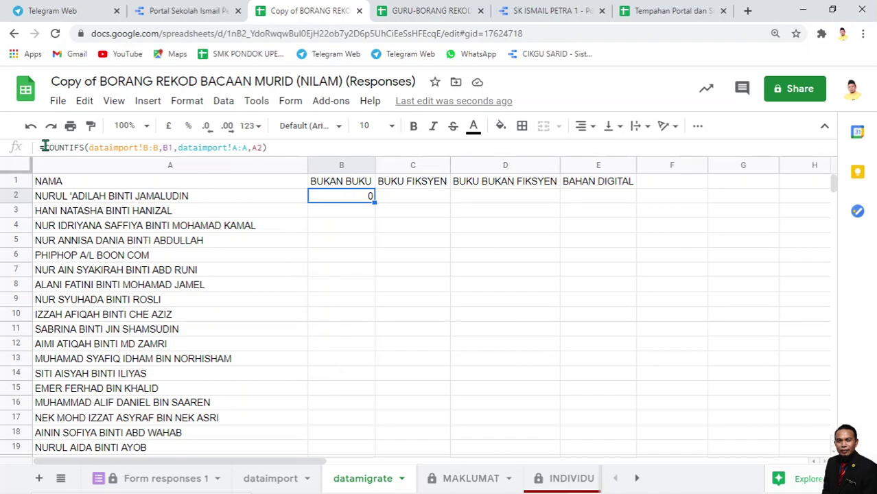
{"action": "left_click", "coordinate": [43, 147]}
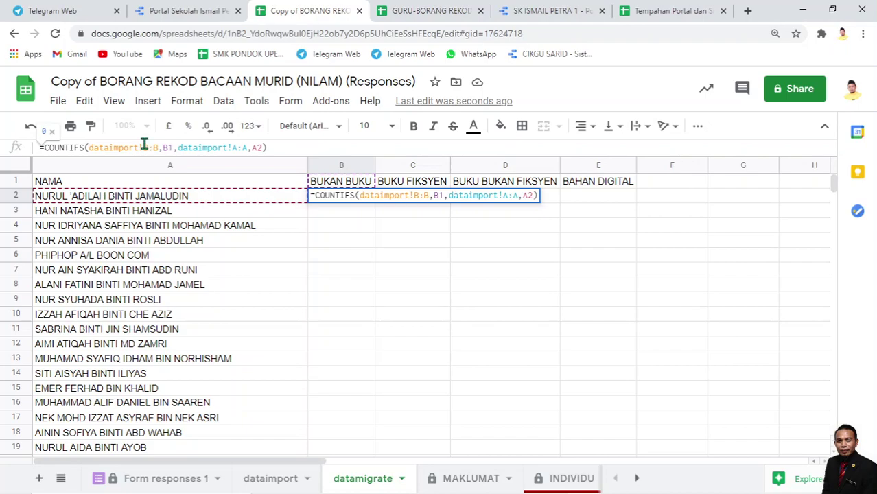
{"action": "type", "text": "arrayformula"}
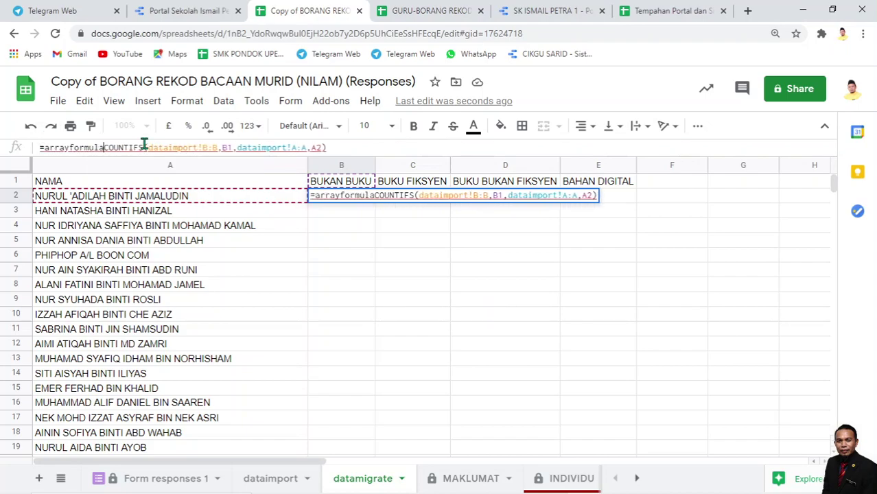
{"action": "type", "text": "("}
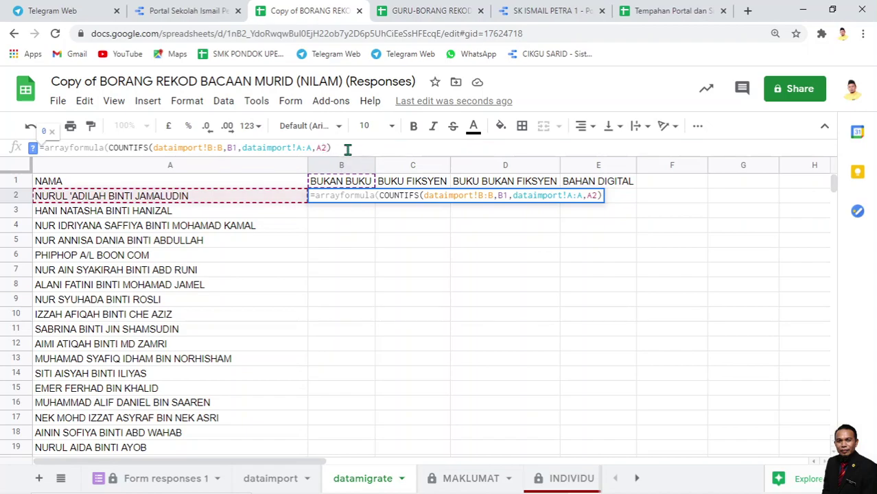
{"action": "type", "text": ":a"}
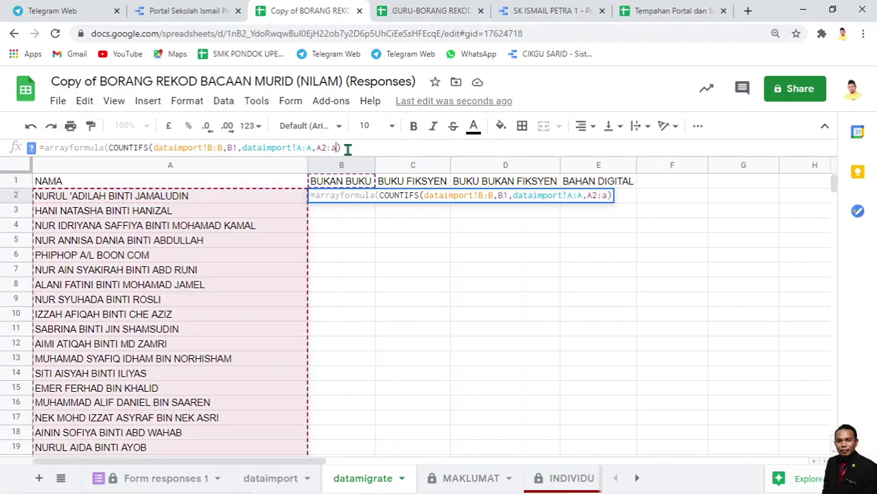
{"action": "key", "text": "Return"}
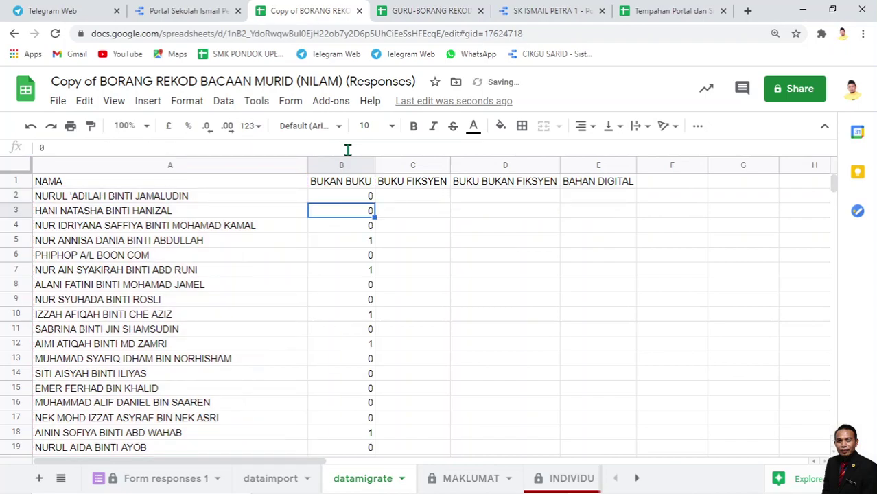
{"action": "scroll", "coordinate": [367, 295], "scroll_direction": "down", "scroll_amount": 10}
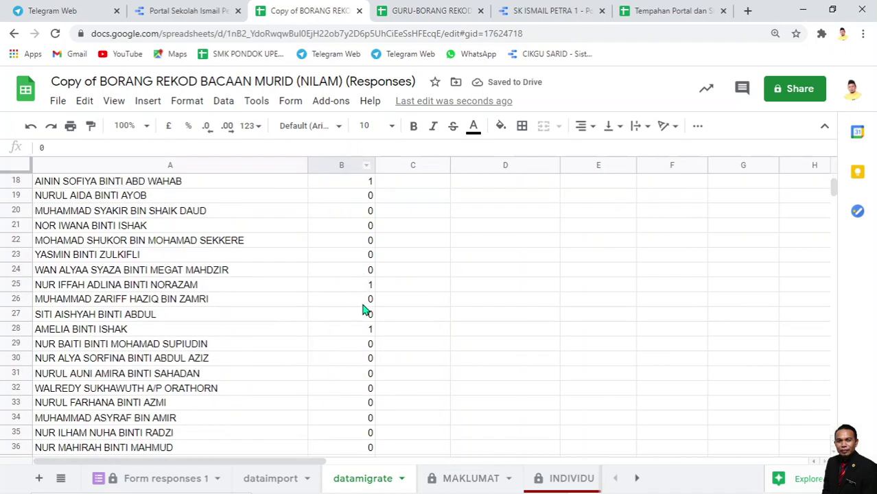
{"action": "scroll", "coordinate": [366, 329], "scroll_direction": "down", "scroll_amount": 9}
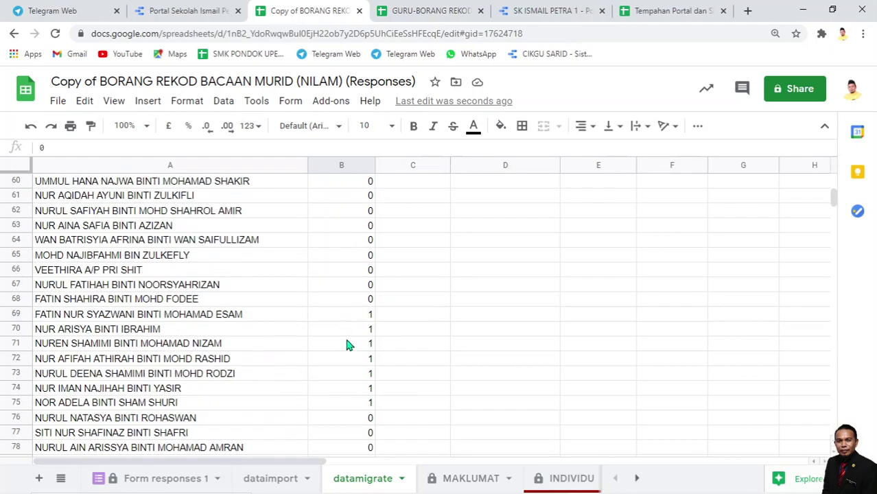
{"action": "scroll", "coordinate": [347, 345], "scroll_direction": "down", "scroll_amount": 20}
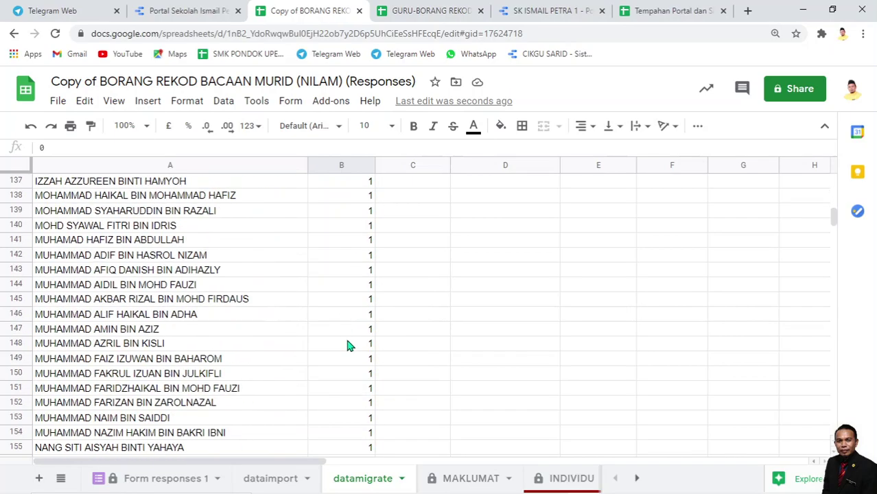
{"action": "scroll", "coordinate": [347, 345], "scroll_direction": "down", "scroll_amount": 20}
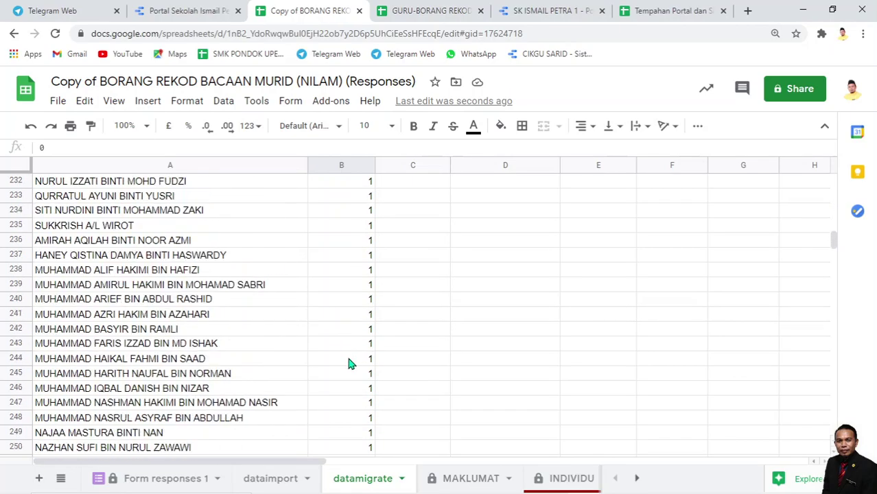
{"action": "scroll", "coordinate": [347, 382], "scroll_direction": "down", "scroll_amount": 12}
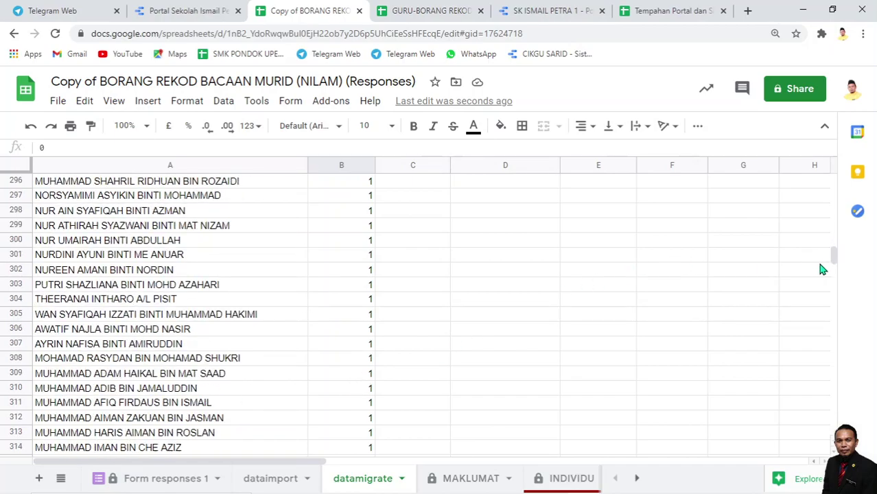
- Start a COUNTIFS formula in datamigrate cell C2 with dataimport!B:B as the first criteria range and heading cell B1 as its criterion
{"action": "left_click_drag", "start_coordinate": [836, 259], "coordinate": [836, 184]}
{"action": "left_click", "coordinate": [426, 197]}
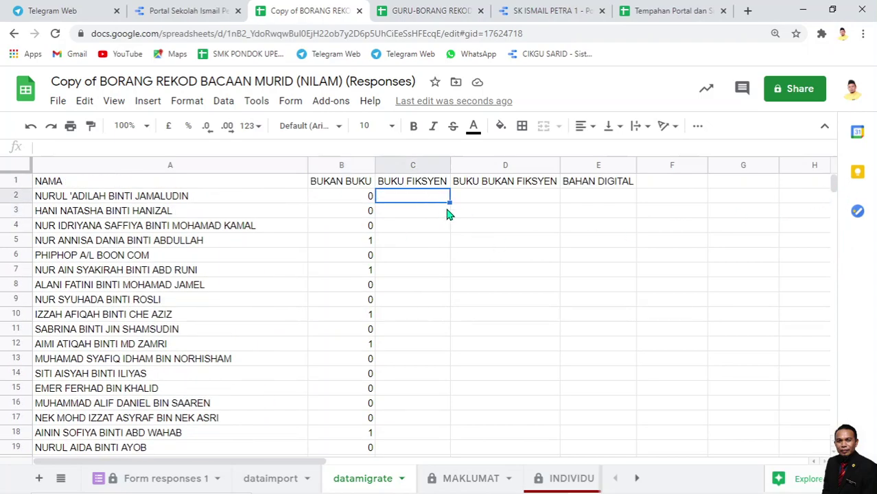
{"action": "type", "text": "=cou"}
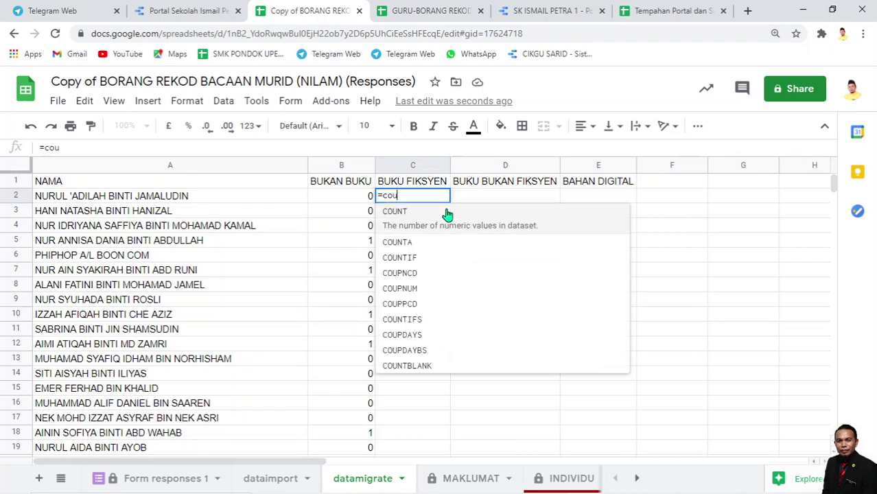
{"action": "left_click", "coordinate": [412, 313]}
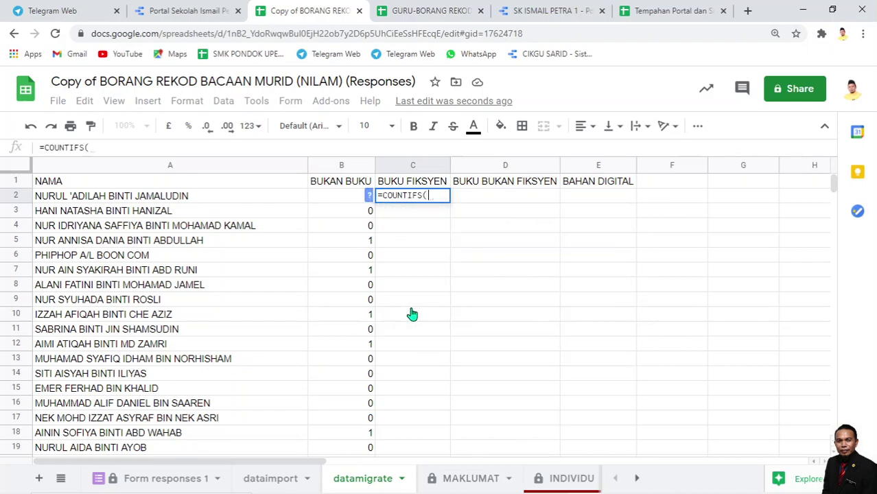
{"action": "left_click", "coordinate": [277, 480]}
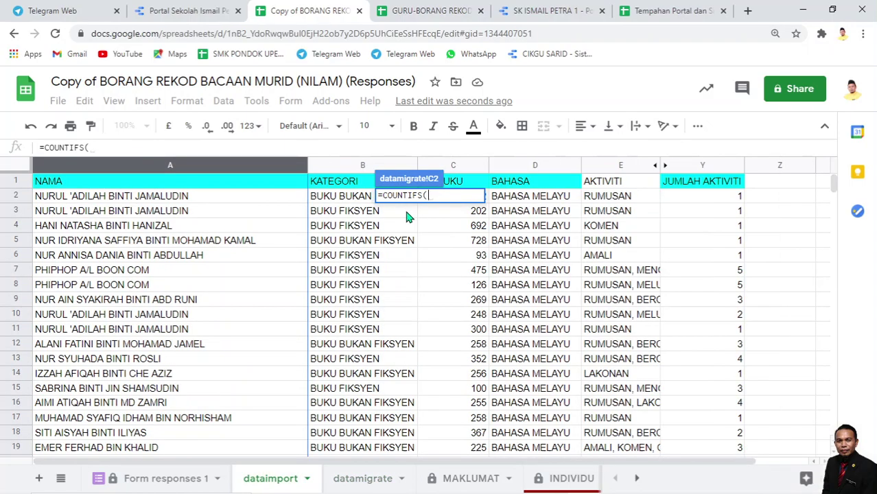
{"action": "left_click", "coordinate": [347, 170]}
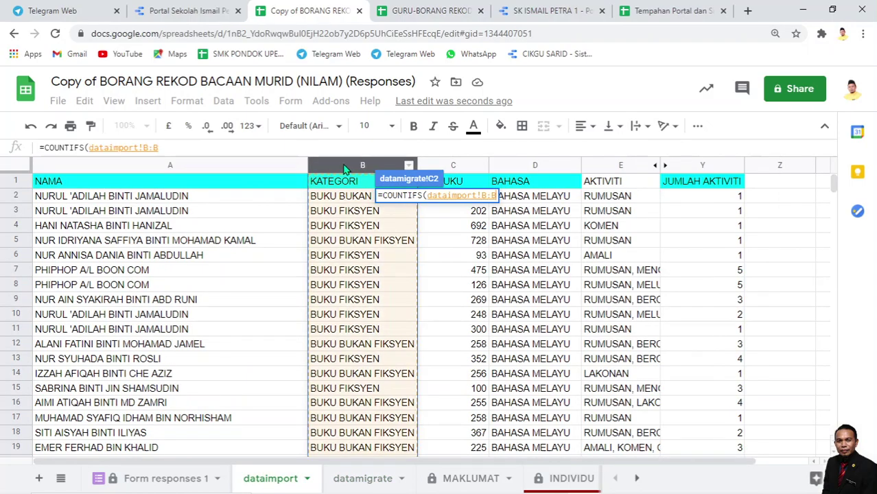
{"action": "type", "text": ","}
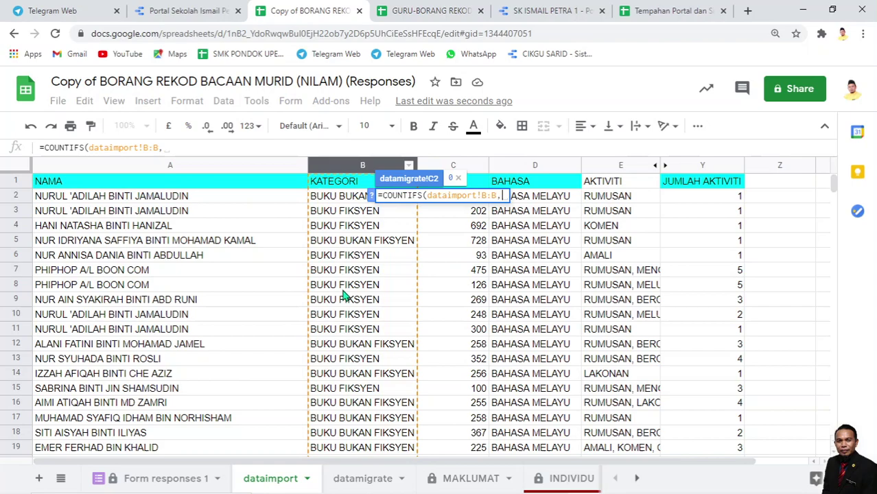
{"action": "left_click", "coordinate": [351, 478]}
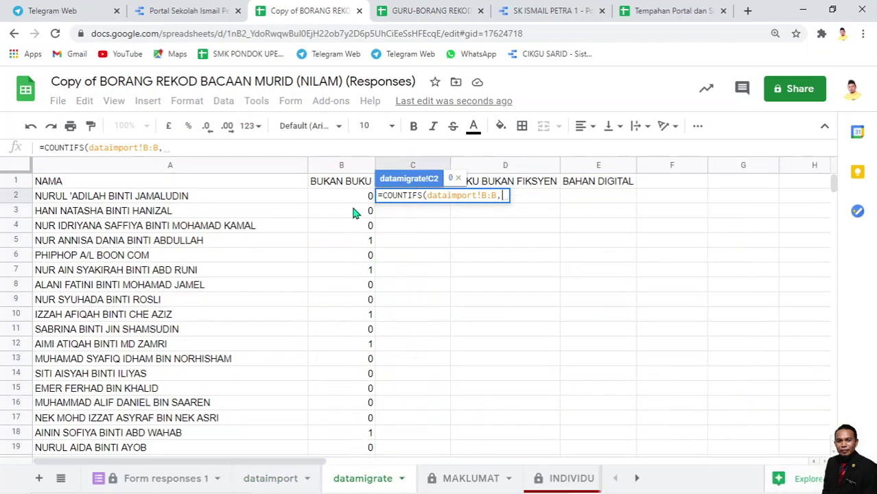
{"action": "left_click", "coordinate": [347, 187]}
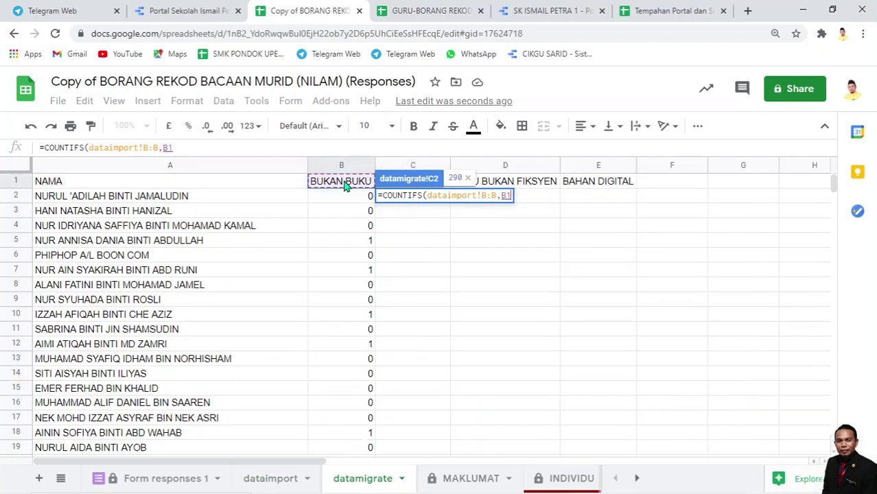
{"action": "type", "text": ","}
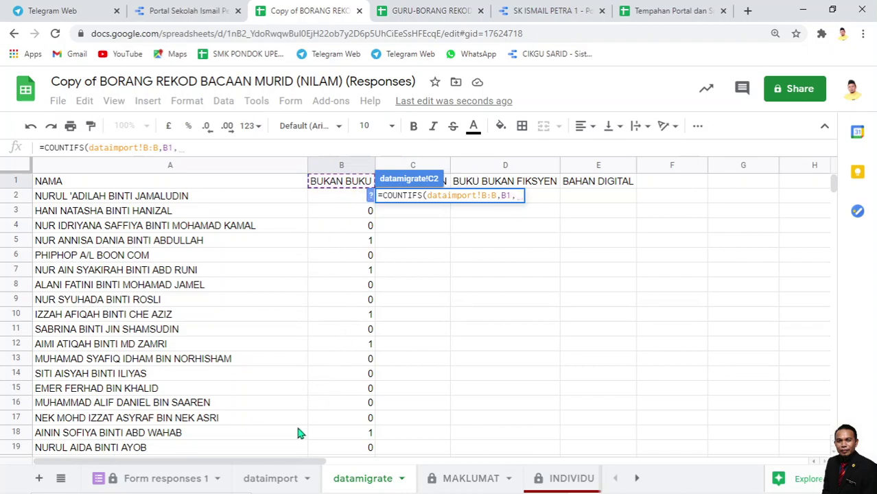
- Add dataimport!A:A as the second criteria range with name cell A2 as its criterion, and complete the COUNTIFS formula in C2
{"action": "left_click", "coordinate": [279, 480]}
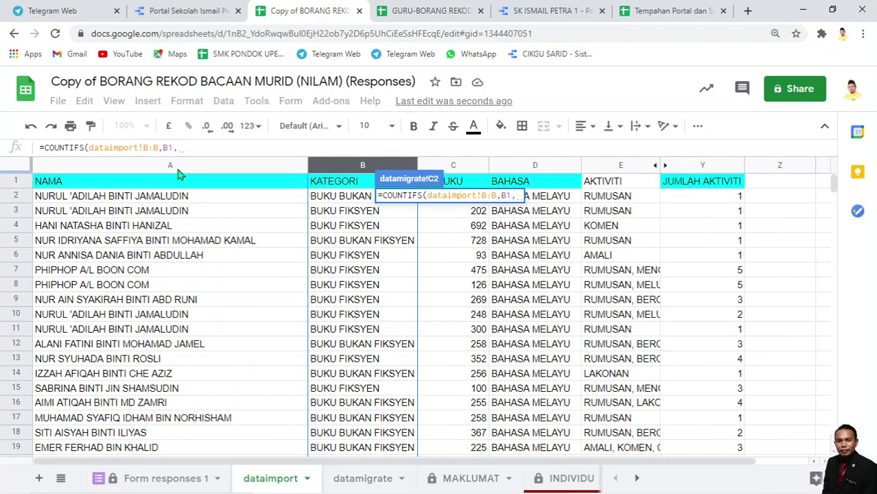
{"action": "left_click", "coordinate": [178, 168]}
{"action": "type", "text": ","}
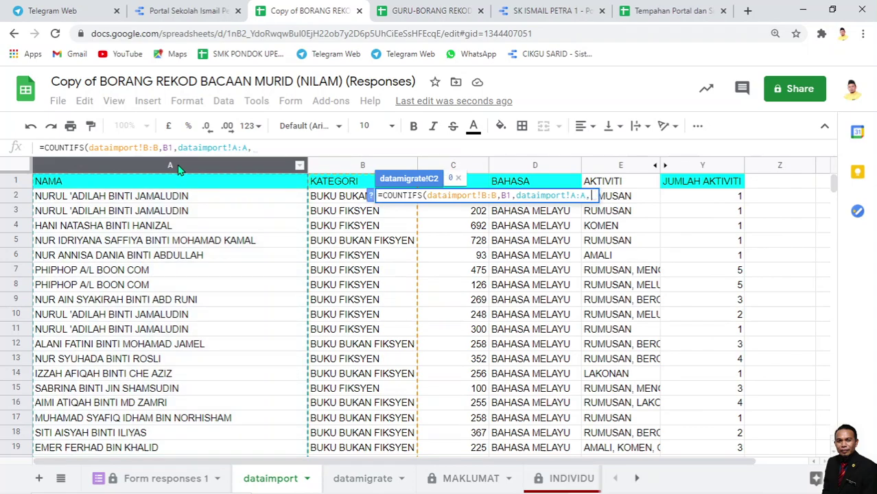
{"action": "left_click", "coordinate": [347, 479]}
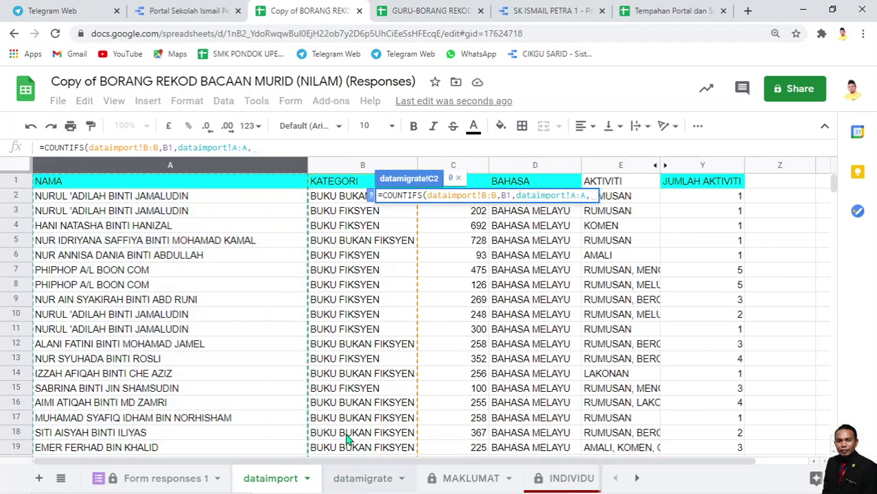
{"action": "left_click", "coordinate": [135, 201]}
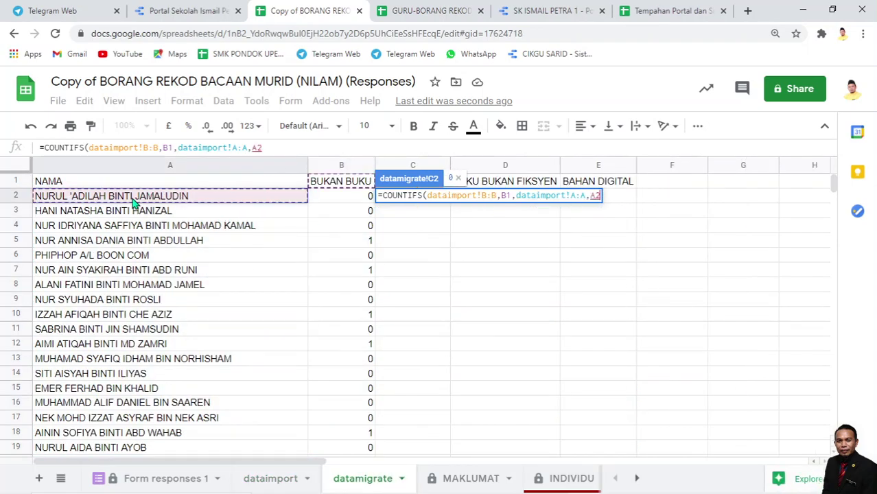
{"action": "type", "text": ")"}
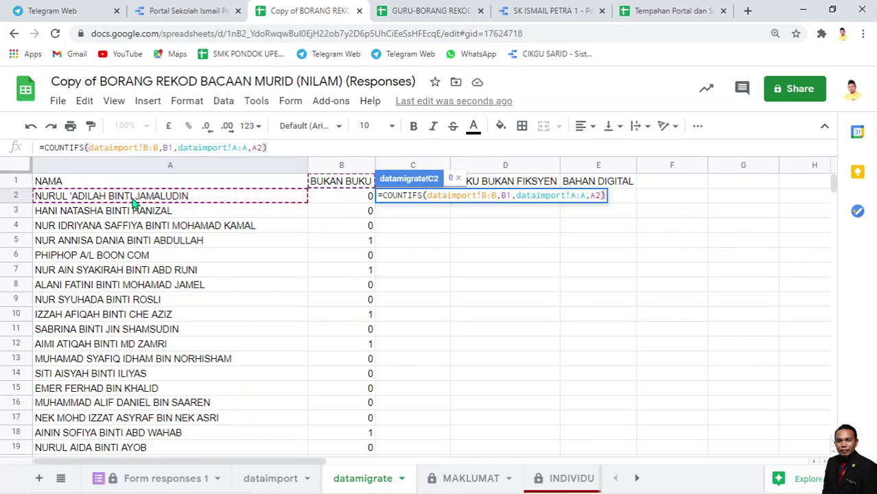
{"action": "key", "text": "Return"}
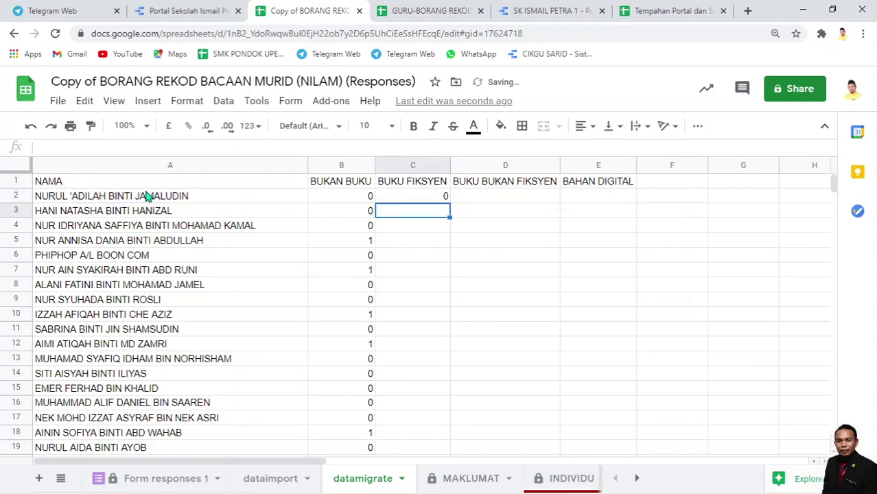
- Wrap the C2 formula in ARRAYFORMULA and extend its name criterion to A2:A
{"action": "left_click", "coordinate": [390, 194]}
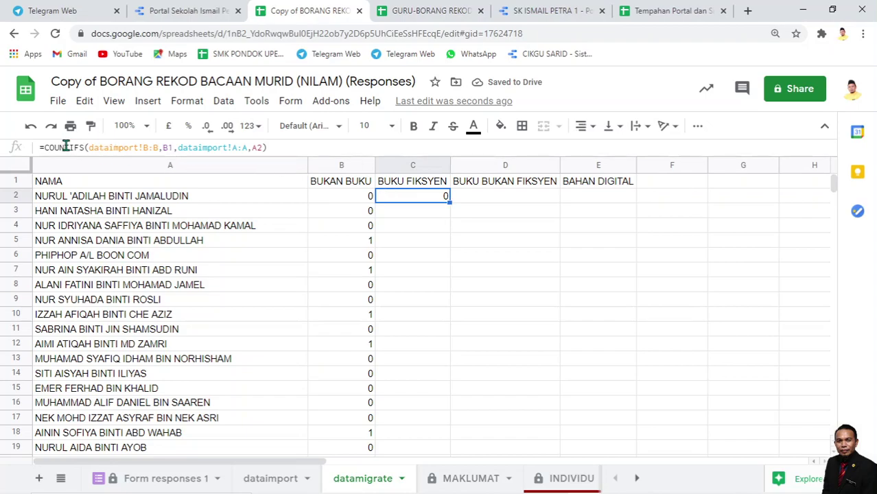
{"action": "left_click", "coordinate": [46, 149]}
{"action": "type", "text": "arrayformula"}
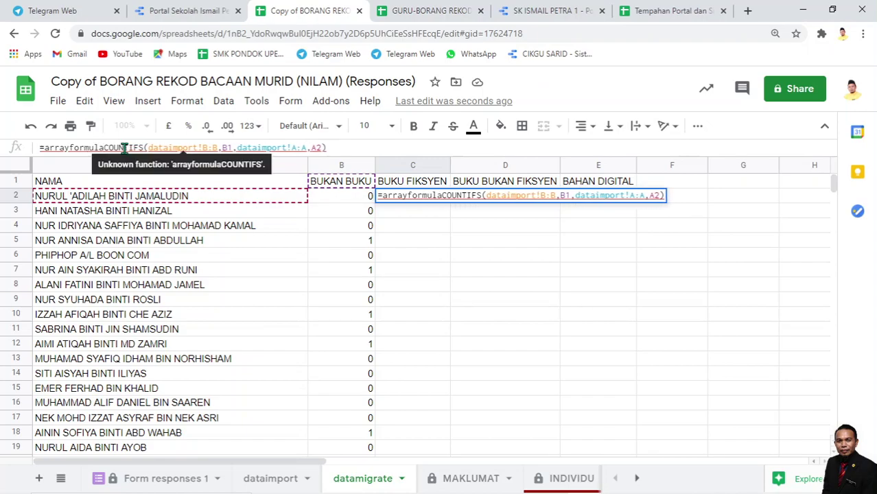
{"action": "type", "text": "("}
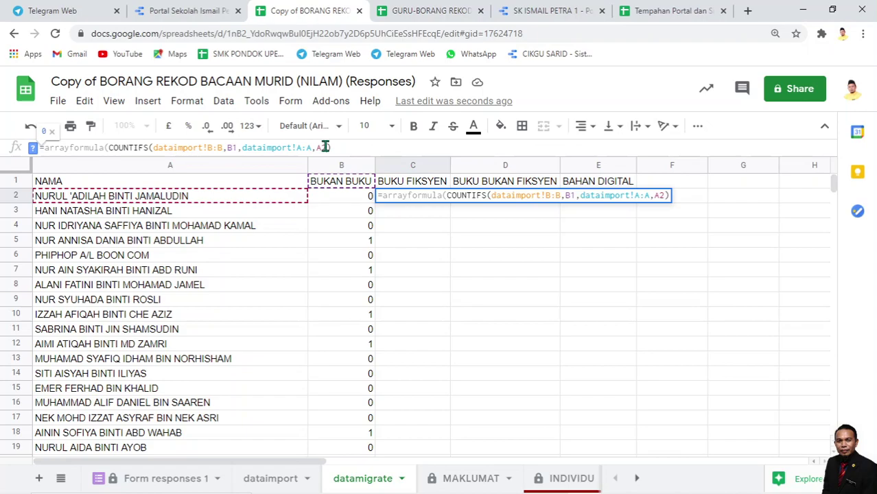
{"action": "type", "text": ":a"}
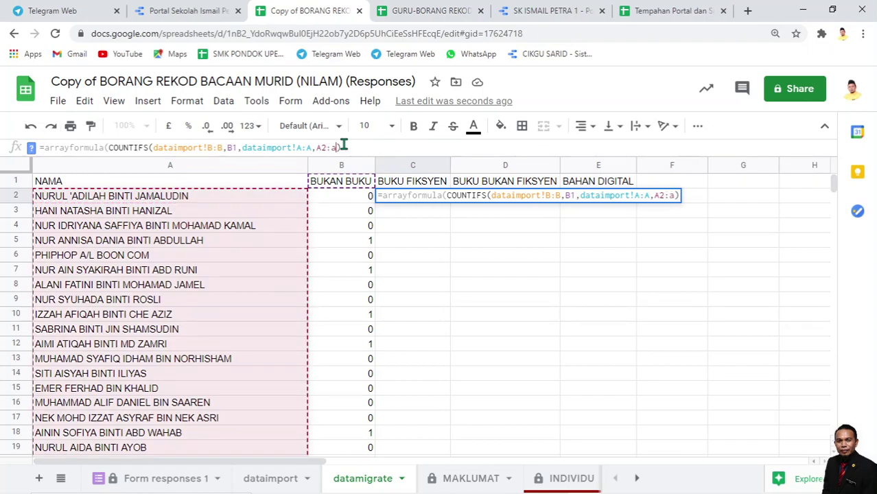
{"action": "key", "text": "Return"}
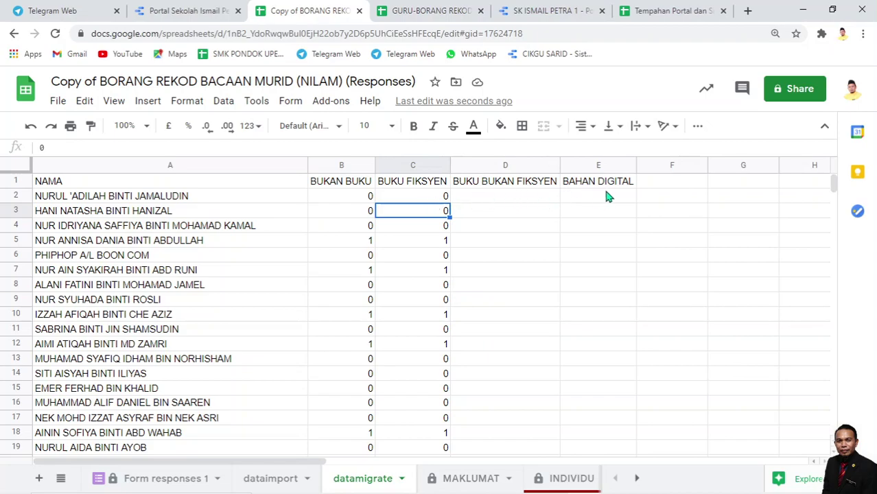
- Make the C2 formula's ranges absolute as dataimport!$B:$B, dataimport!$A:$A and $A$2:$A, keeping B1 relative
{"action": "left_click", "coordinate": [431, 200]}
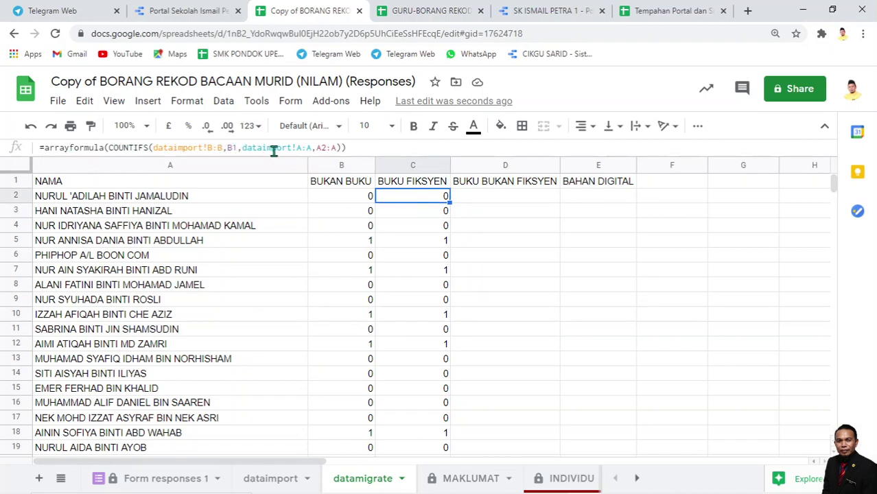
{"action": "left_click", "coordinate": [227, 148]}
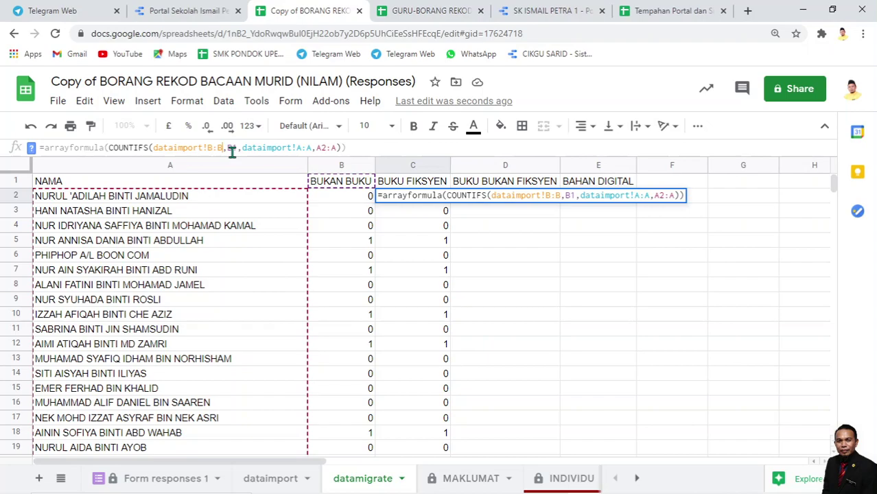
{"action": "left_click", "coordinate": [223, 147]}
{"action": "key", "text": "F4"}
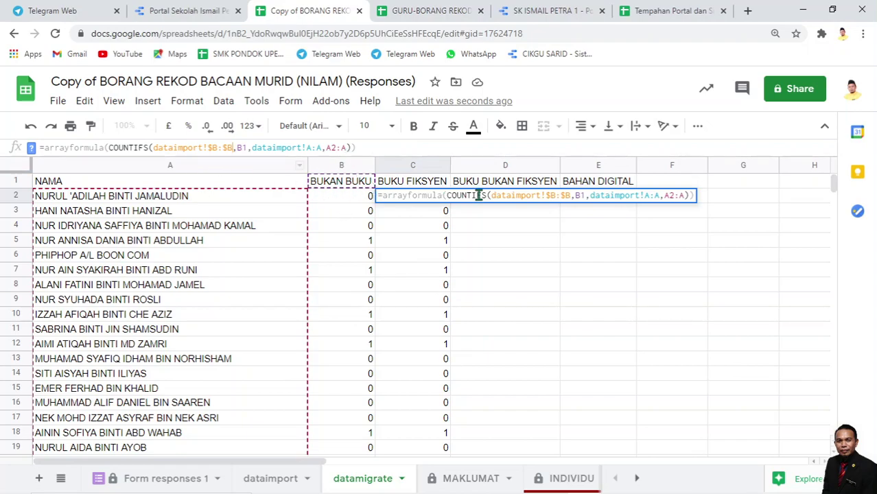
{"action": "left_click", "coordinate": [321, 147]}
{"action": "key", "text": "F4"}
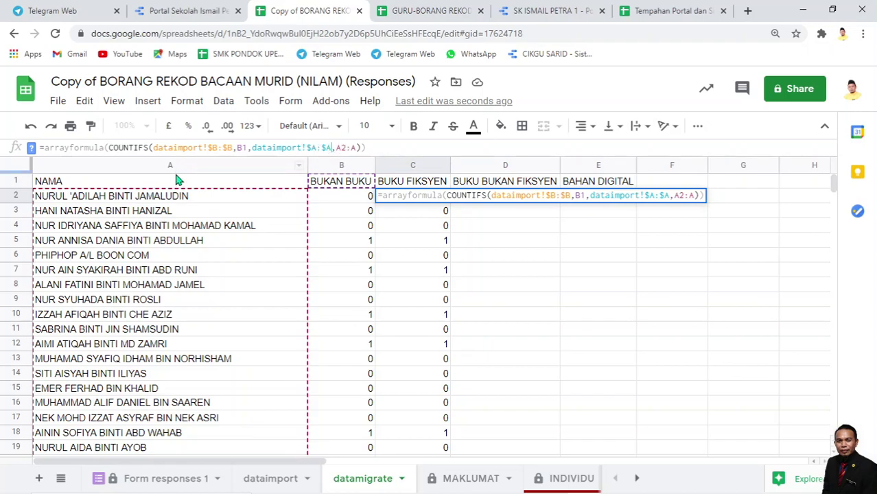
{"action": "left_click", "coordinate": [358, 147]}
{"action": "key", "text": "F4"}
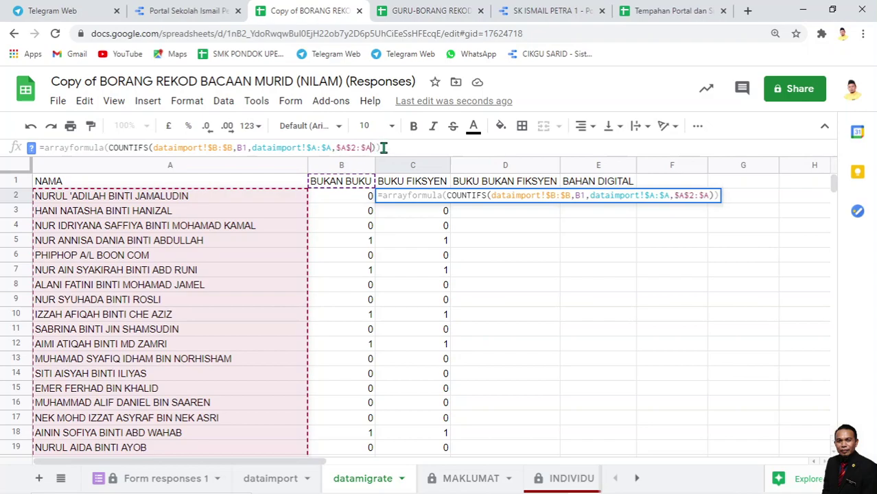
{"action": "key", "text": "Return"}
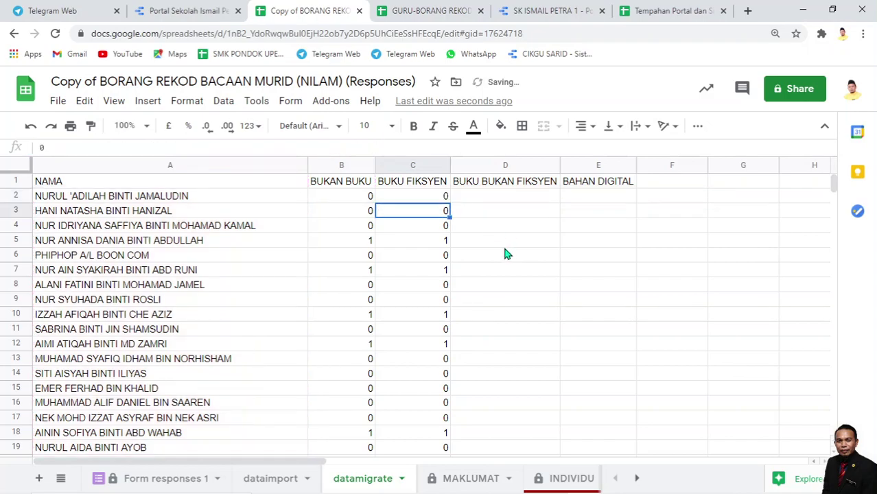
- Fill the C2 formula across to D2 and E2, and check the counts down the category columns
{"action": "left_click", "coordinate": [444, 197]}
{"action": "left_click_drag", "start_coordinate": [457, 201], "coordinate": [584, 200]}
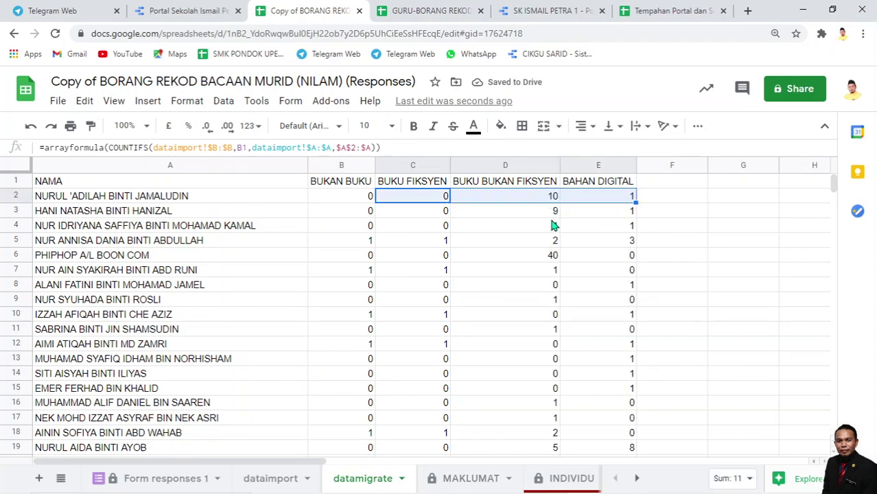
{"action": "scroll", "coordinate": [555, 351], "scroll_direction": "down", "scroll_amount": 15}
{"action": "scroll", "coordinate": [555, 357], "scroll_direction": "up", "scroll_amount": 15}
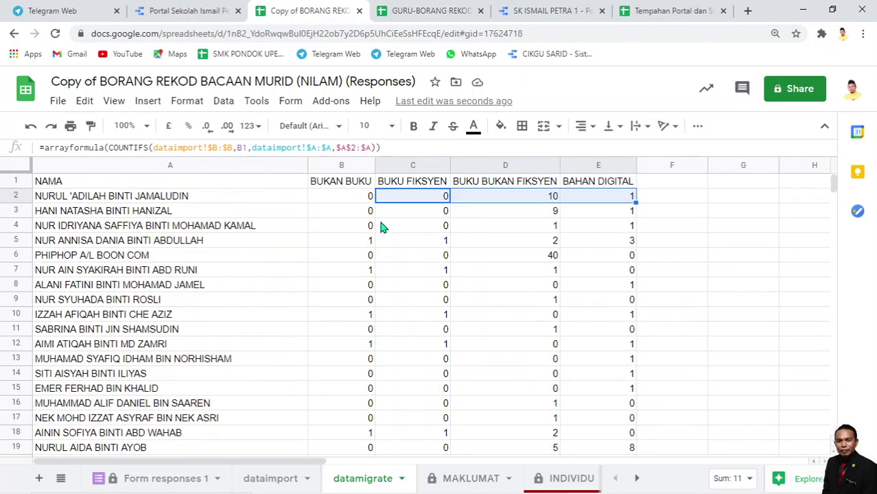
- Try to list the unique BAHASA values from dataimport in datamigrate cell F1 with ==UNIQUE(dataimport!D:D)
{"action": "left_click", "coordinate": [652, 184]}
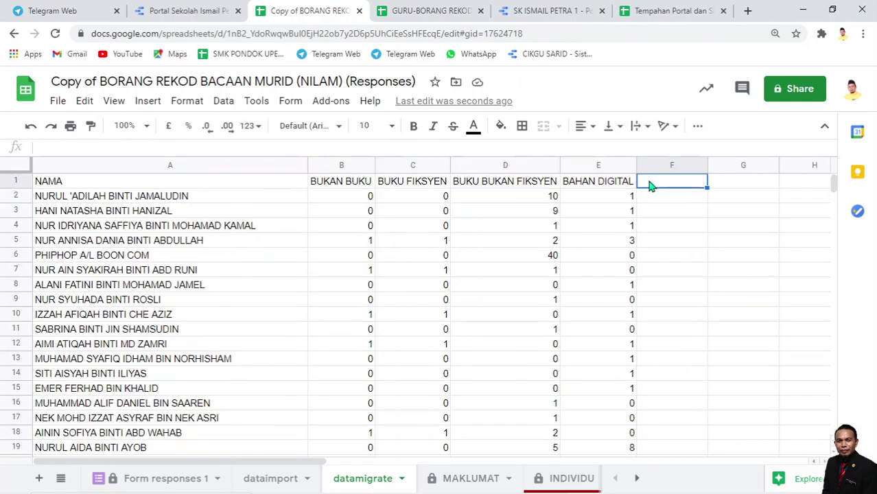
{"action": "left_click", "coordinate": [278, 479]}
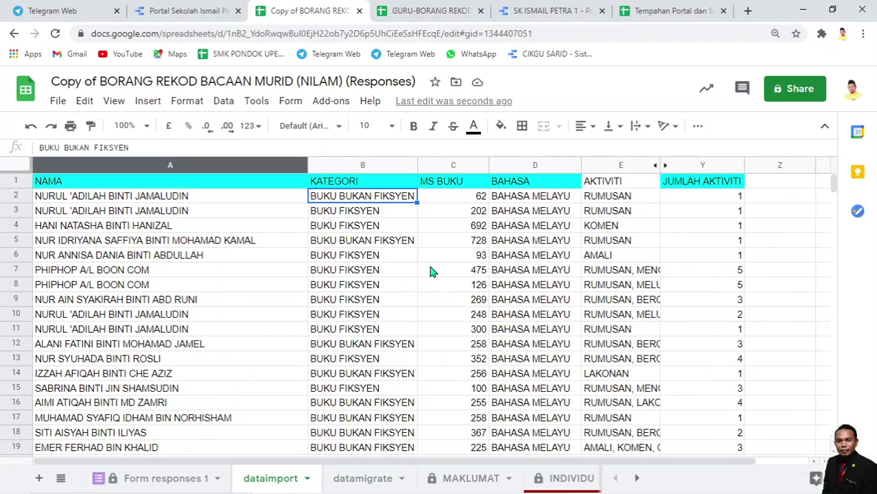
{"action": "left_click", "coordinate": [525, 184]}
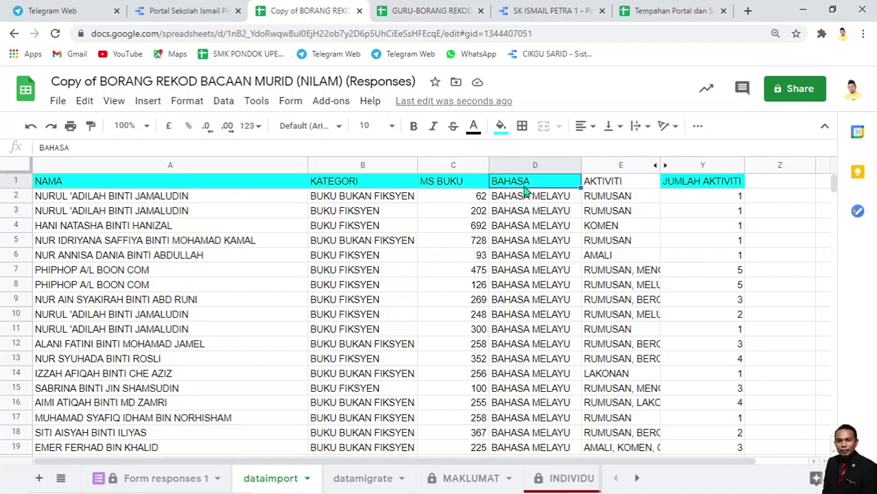
{"action": "left_click", "coordinate": [365, 480]}
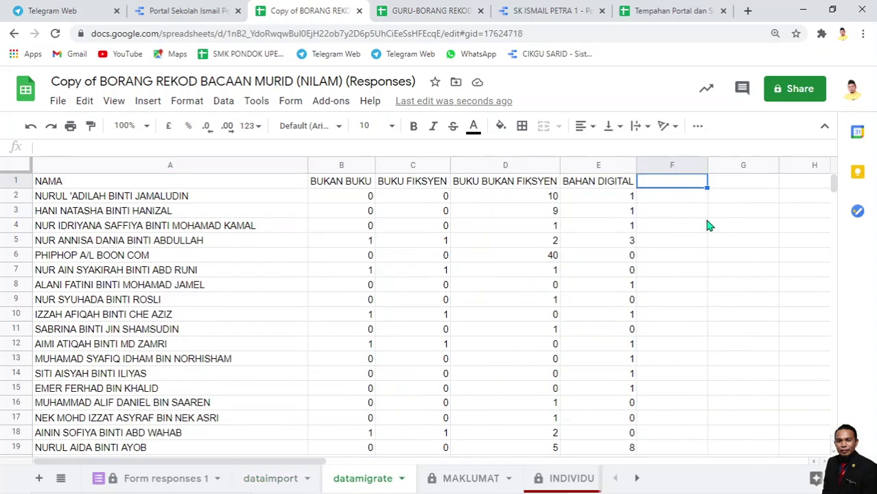
{"action": "type", "text": "==uni"}
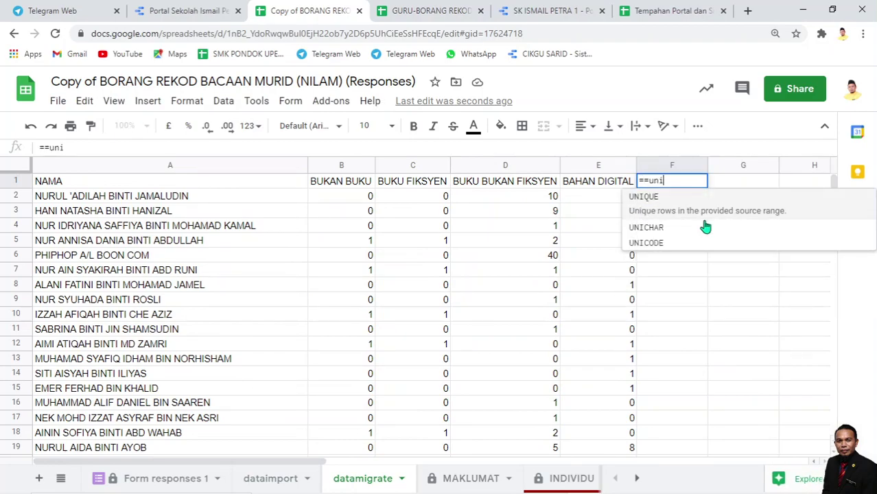
{"action": "left_click", "coordinate": [657, 209]}
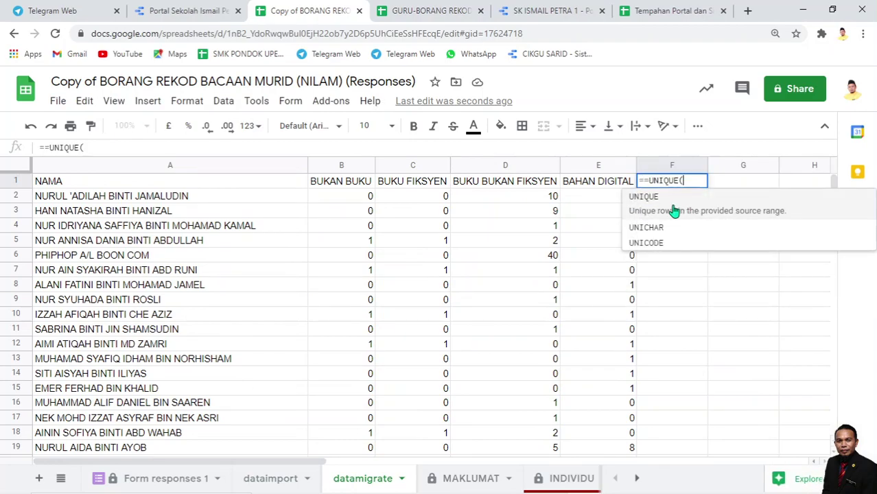
{"action": "left_click", "coordinate": [282, 483]}
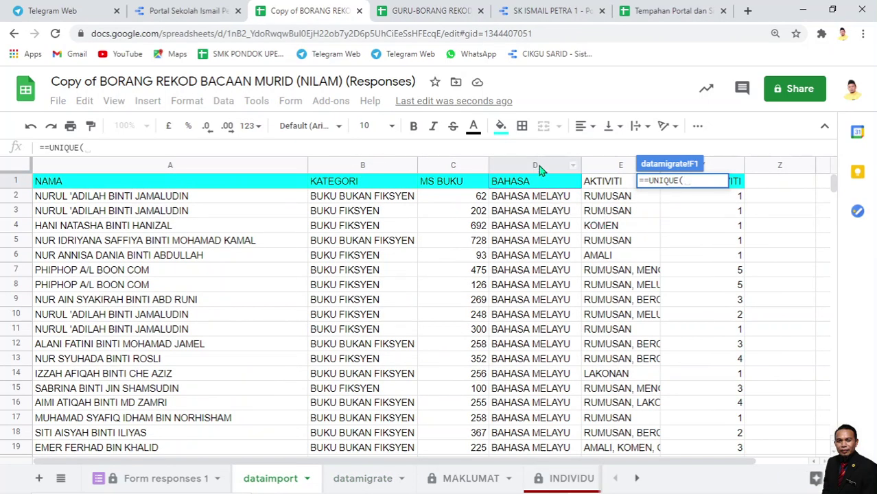
{"action": "left_click", "coordinate": [539, 166]}
{"action": "type", "text": ")"}
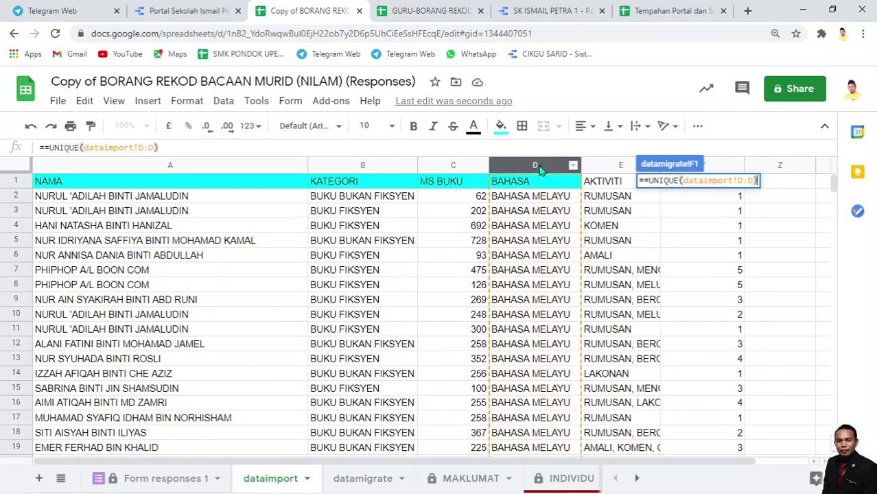
{"action": "key", "text": "Return"}
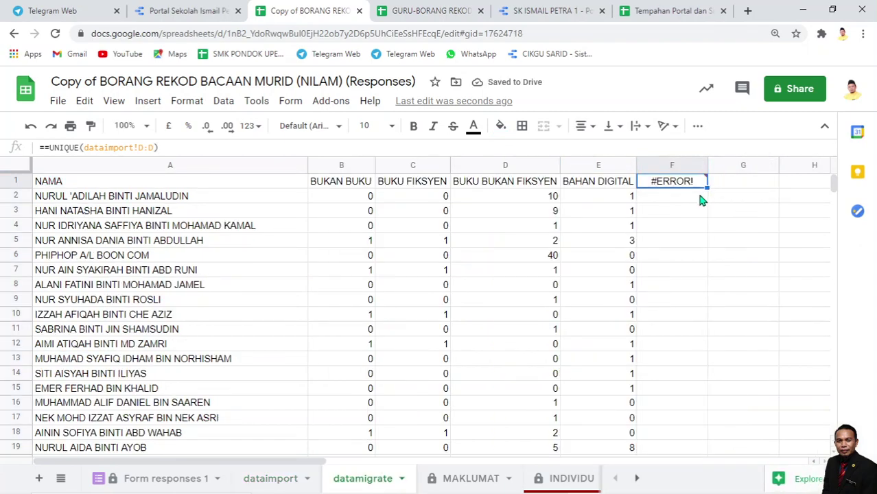
- Enter =UNIQUE(dataimport!D:D) in cell F1 of datamigrate to list the distinct languages
{"action": "type", "text": "=UN"}
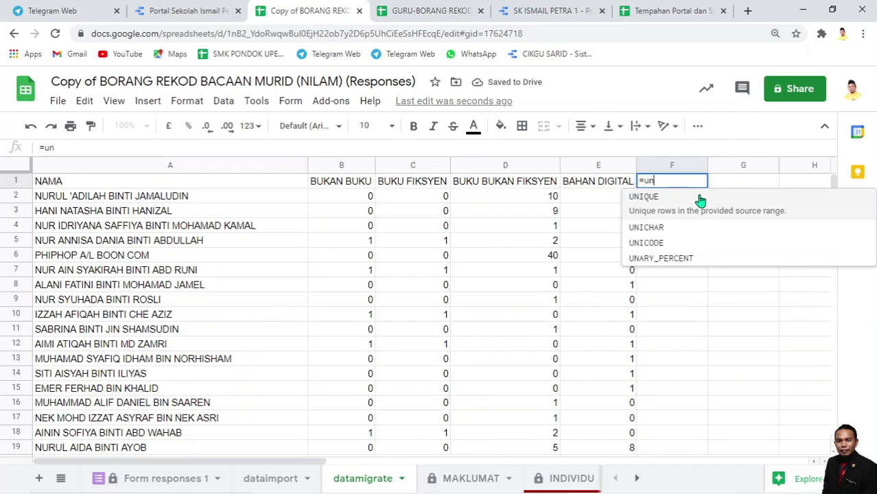
{"action": "key", "text": "Tab"}
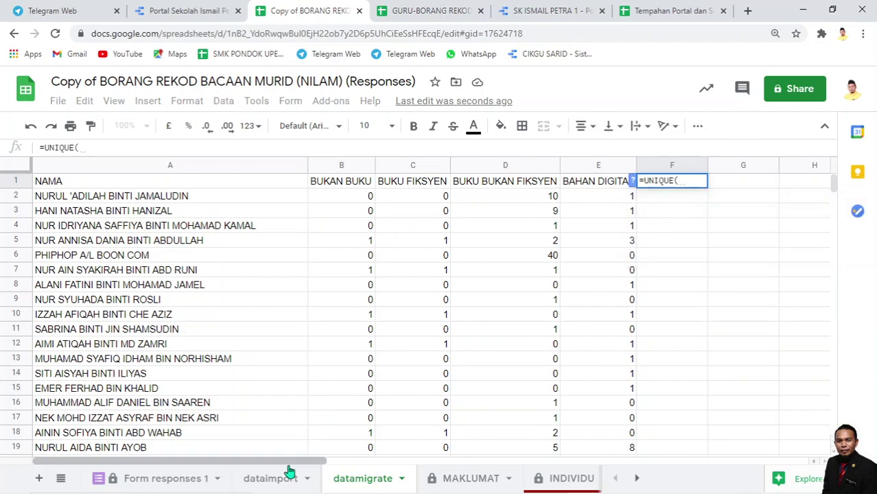
{"action": "left_click", "coordinate": [283, 479]}
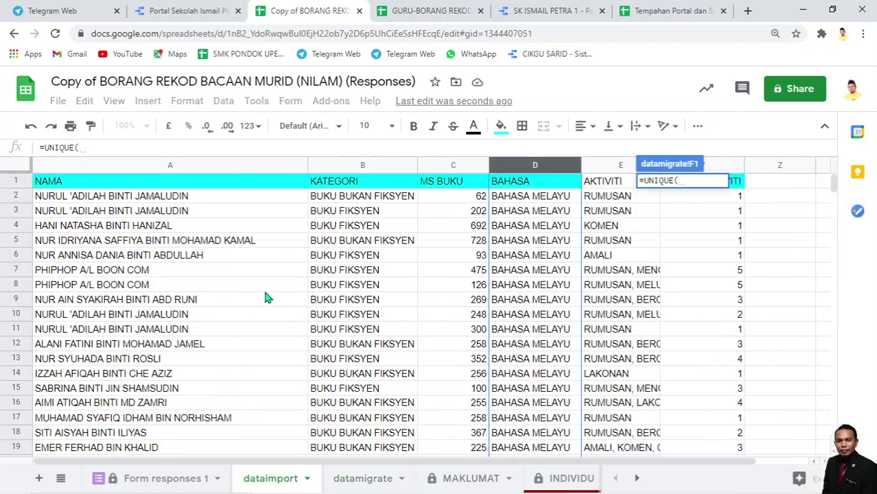
{"action": "left_click", "coordinate": [531, 167]}
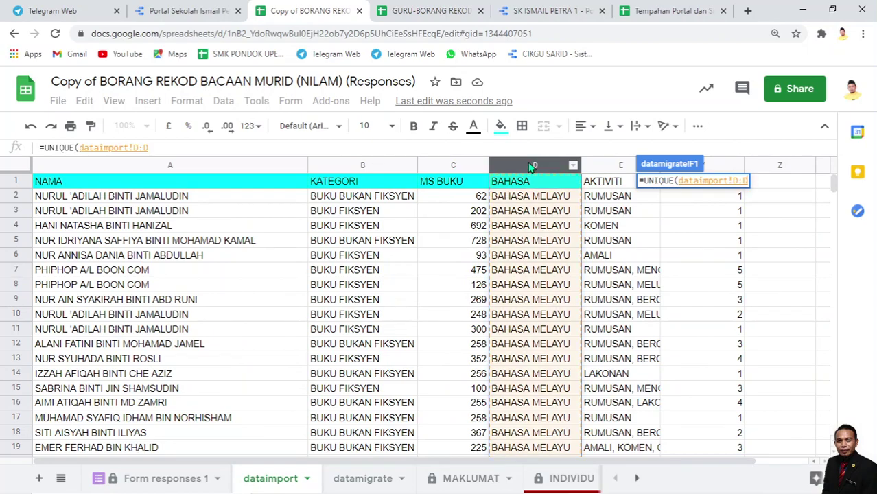
{"action": "type", "text": ")"}
{"action": "key", "text": "Return"}
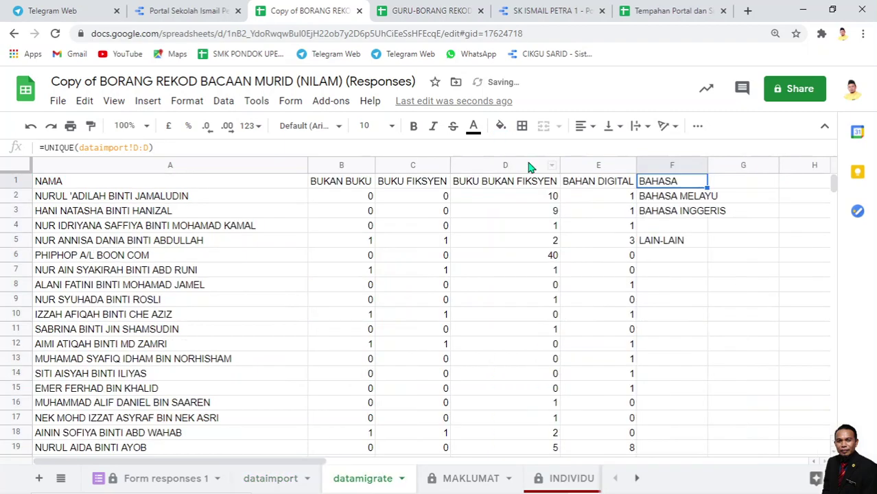
- Copy the language list in F2:F5 and paste it transposed as column headings starting at G1
{"action": "left_click_drag", "start_coordinate": [645, 199], "coordinate": [671, 243]}
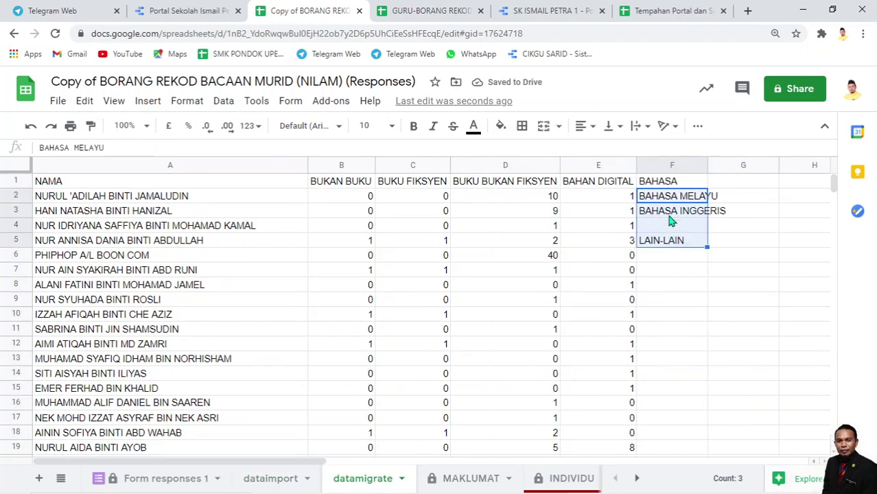
{"action": "right_click", "coordinate": [671, 221]}
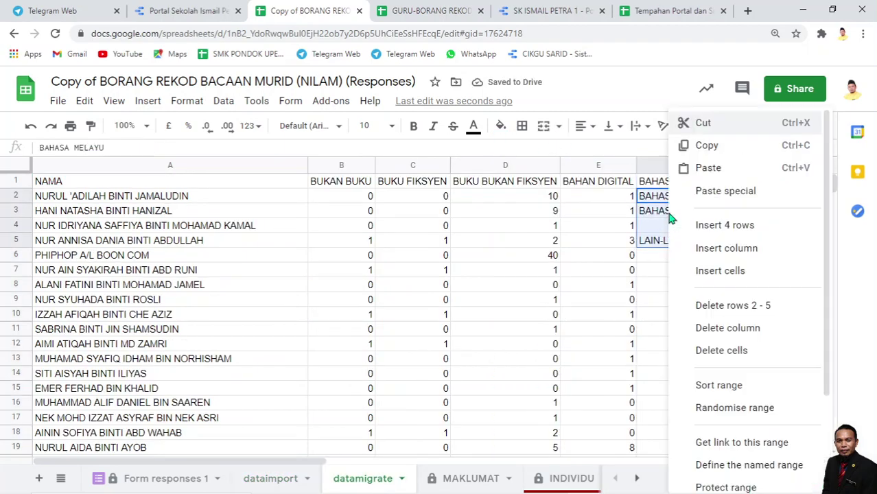
{"action": "left_click", "coordinate": [714, 154]}
{"action": "left_click", "coordinate": [737, 184]}
{"action": "right_click", "coordinate": [736, 184]}
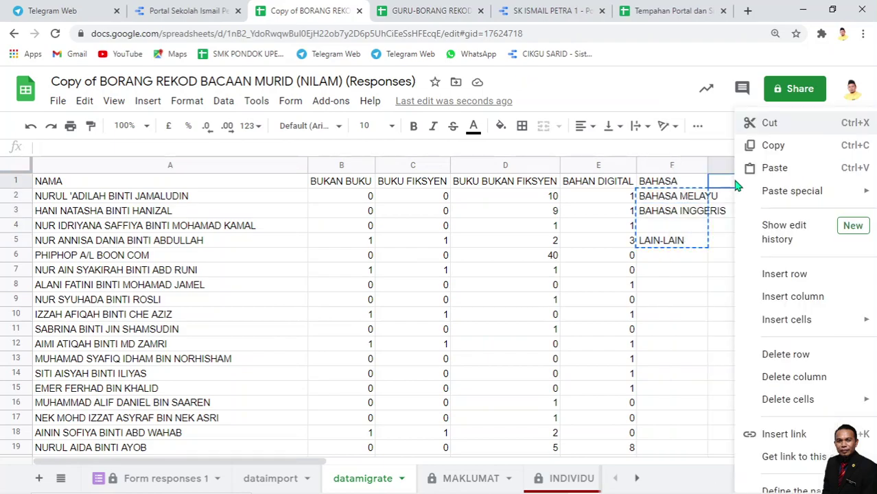
{"action": "mouse_move", "coordinate": [796, 191]}
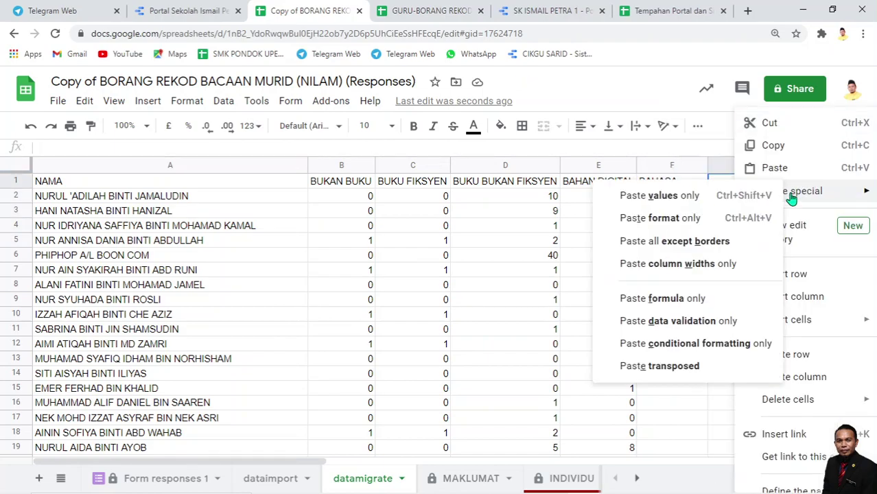
{"action": "left_click", "coordinate": [638, 371]}
{"action": "left_click", "coordinate": [721, 306]}
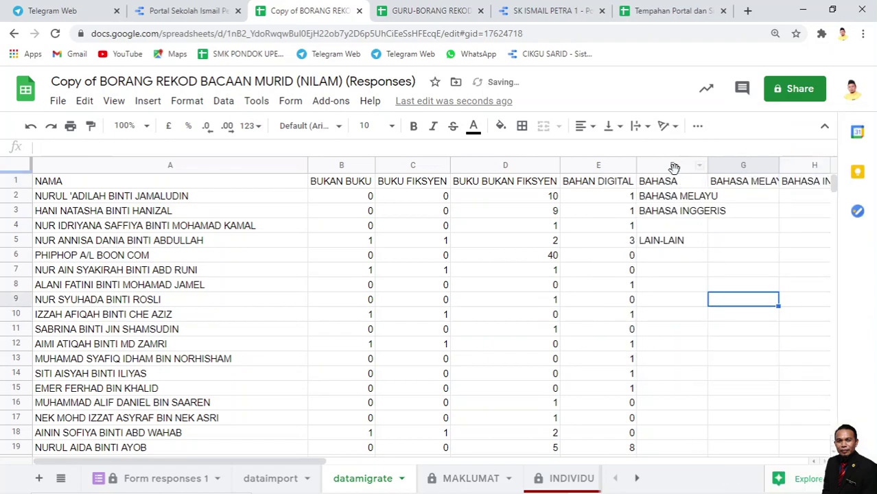
- Delete column F containing the UNIQUE language list from datamigrate
{"action": "left_click", "coordinate": [673, 165]}
{"action": "right_click", "coordinate": [673, 162]}
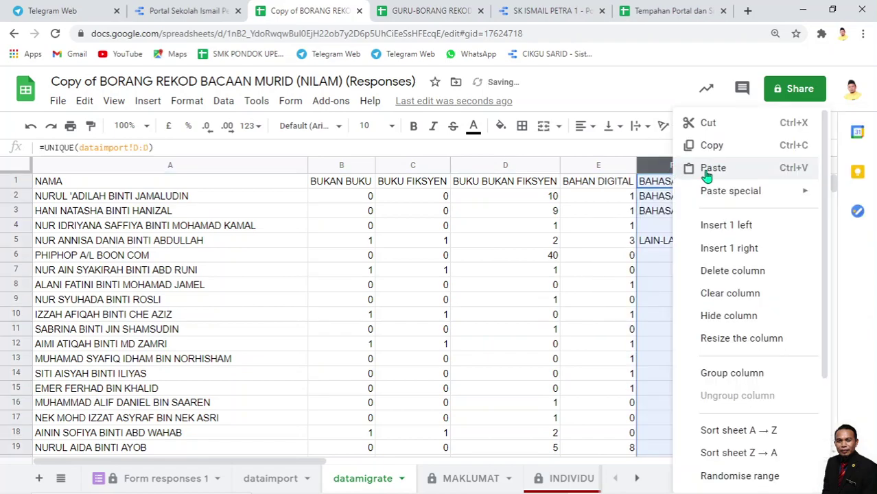
{"action": "left_click", "coordinate": [736, 275]}
{"action": "left_click", "coordinate": [738, 271]}
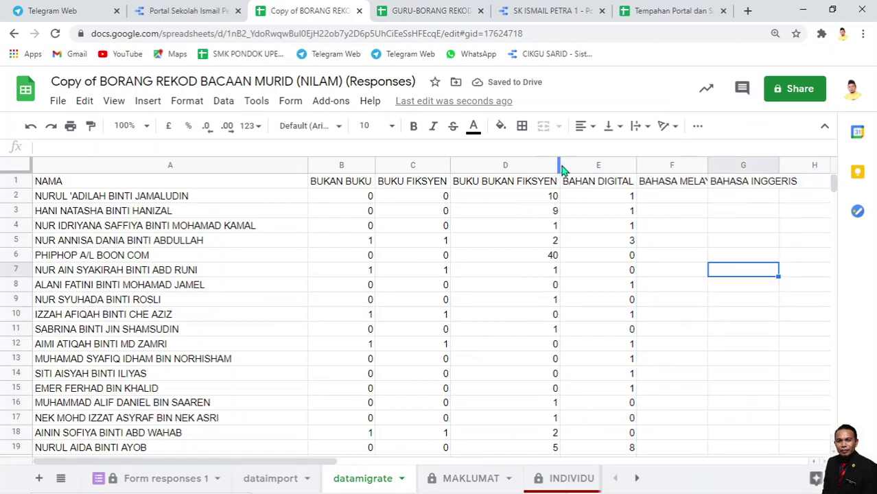
- Narrow the category columns B to E and widen column F to fit the BAHASA MELAYU heading
{"action": "left_click_drag", "start_coordinate": [346, 166], "coordinate": [579, 243]}
{"action": "left_click", "coordinate": [580, 242]}
{"action": "left_click_drag", "start_coordinate": [569, 165], "coordinate": [585, 164]}
- Move the LAIN-LAIN heading from I1 to H1, and widen column G to fit BAHASA INGGERIS
{"action": "left_click", "coordinate": [736, 185]}
{"action": "right_click", "coordinate": [753, 188]}
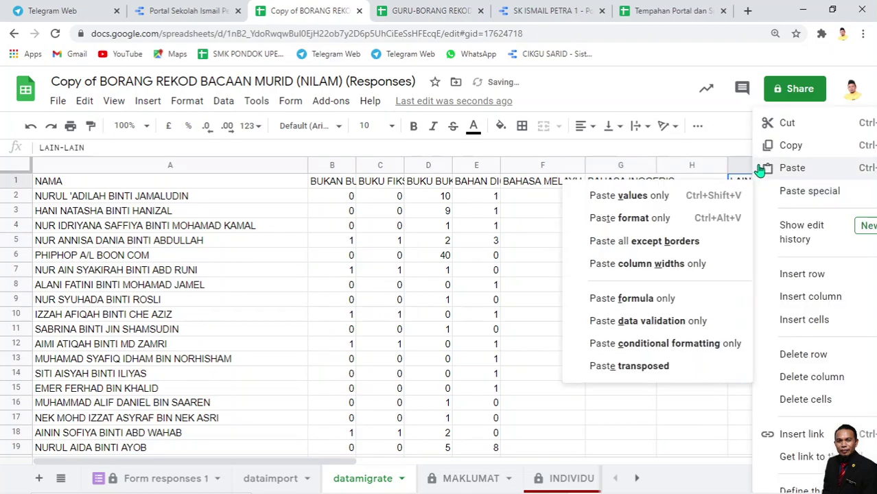
{"action": "left_click", "coordinate": [783, 123]}
{"action": "left_click", "coordinate": [687, 187]}
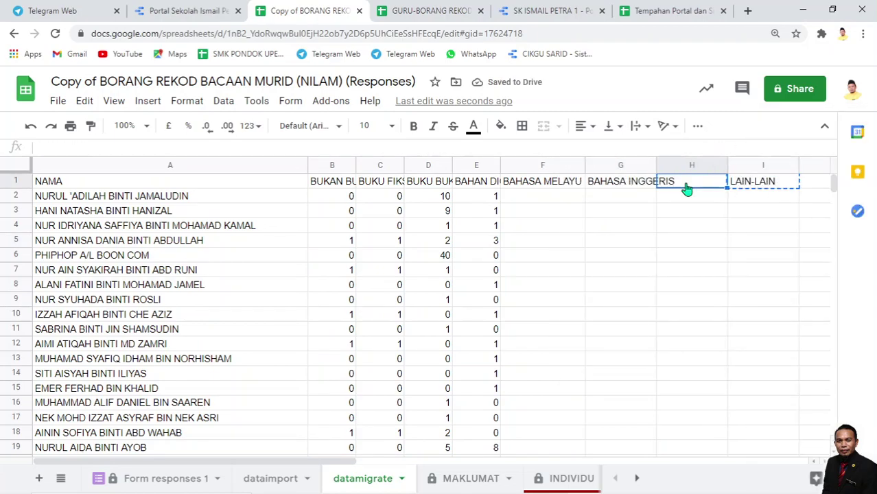
{"action": "right_click", "coordinate": [686, 187]}
{"action": "left_click", "coordinate": [719, 166]}
{"action": "left_click", "coordinate": [664, 220]}
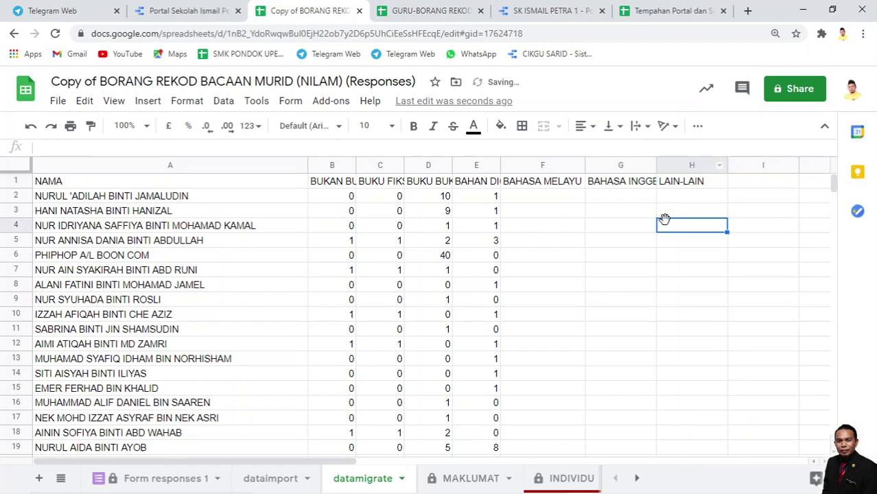
{"action": "double_click", "coordinate": [657, 164]}
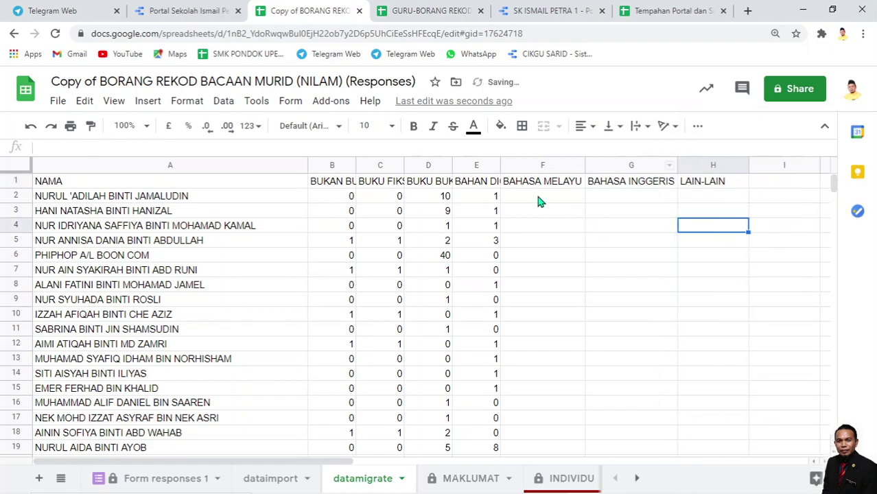
- Start a COUNTIFS formula in F2 with dataimport!D:D as the first criteria range and heading cell F1 as its criterion
{"action": "left_click", "coordinate": [558, 197]}
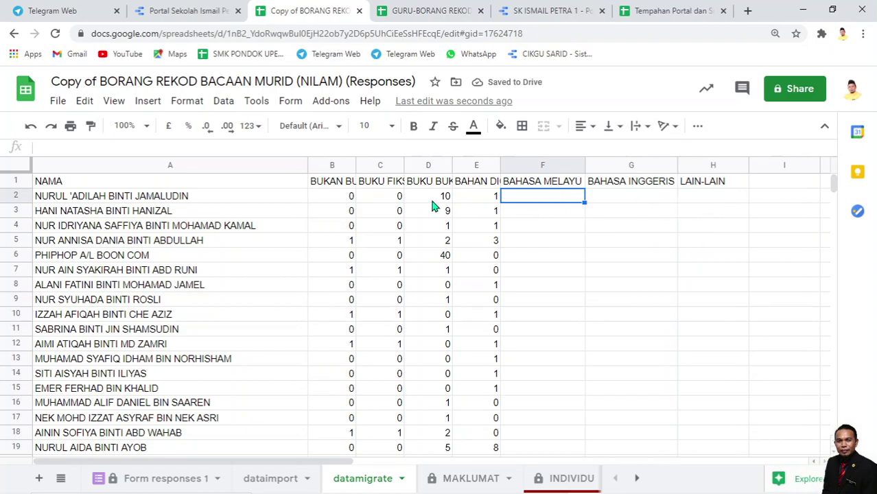
{"action": "type", "text": "="}
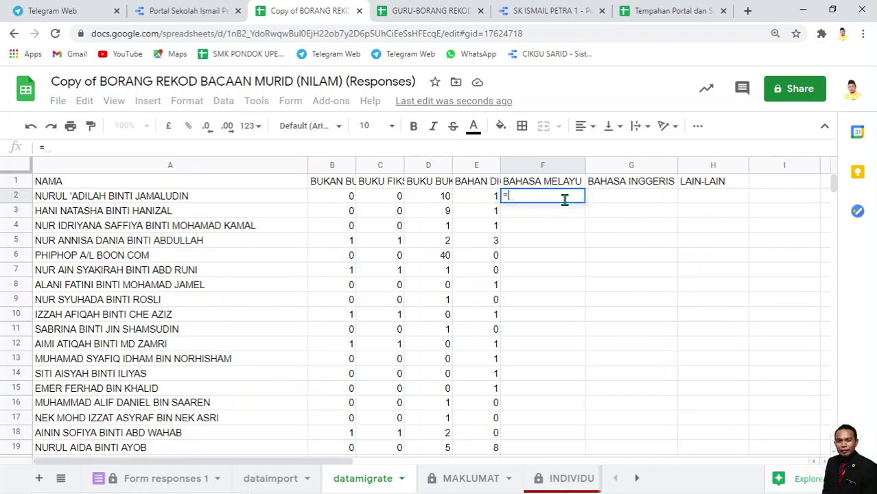
{"action": "type", "text": "coun"}
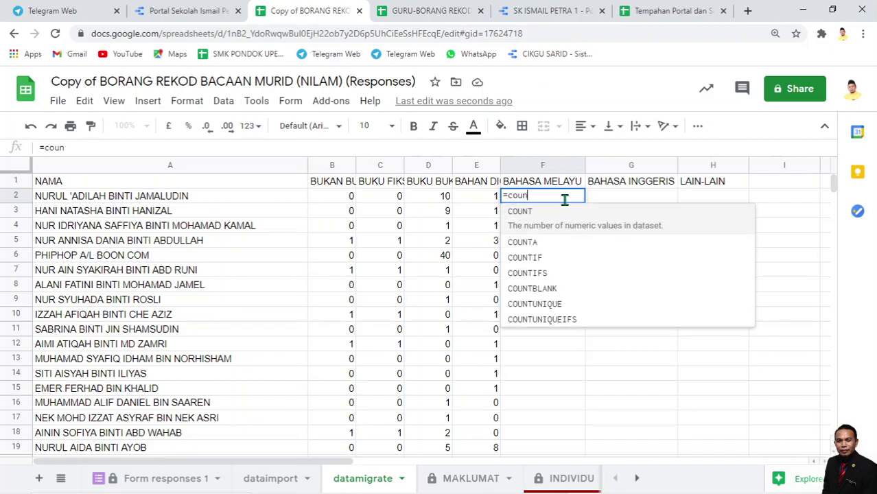
{"action": "left_click", "coordinate": [569, 275]}
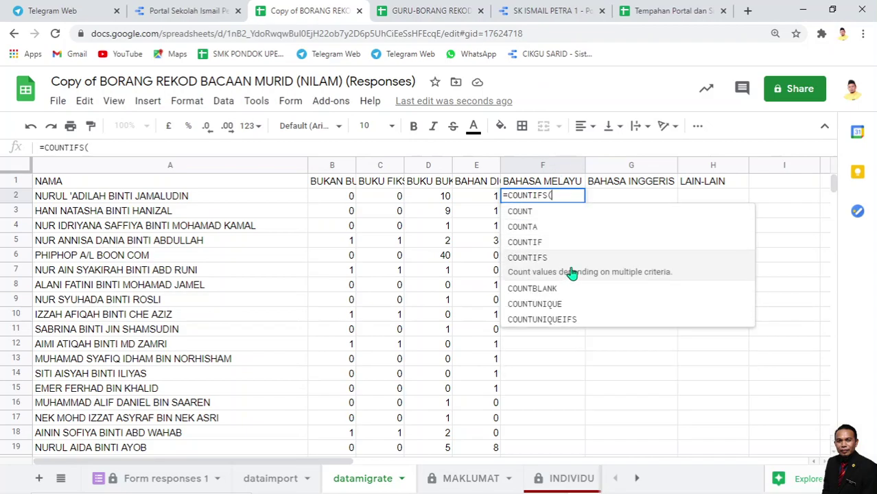
{"action": "left_click", "coordinate": [285, 479]}
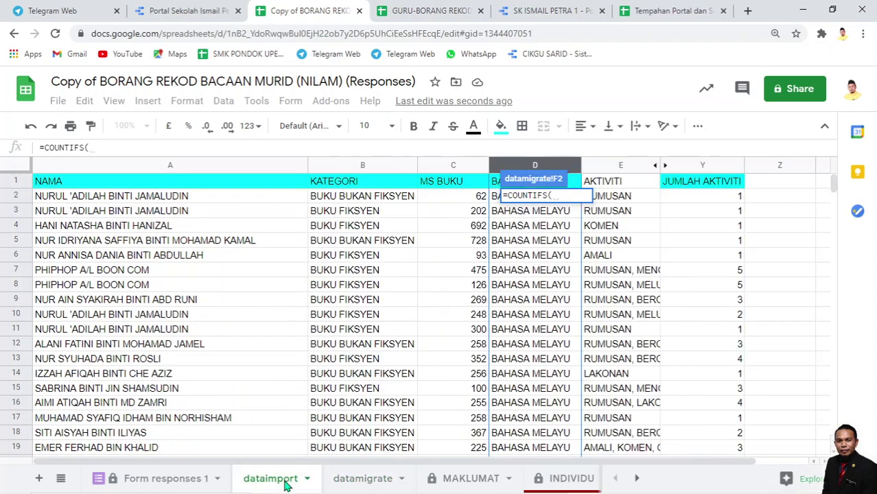
{"action": "left_click", "coordinate": [541, 165]}
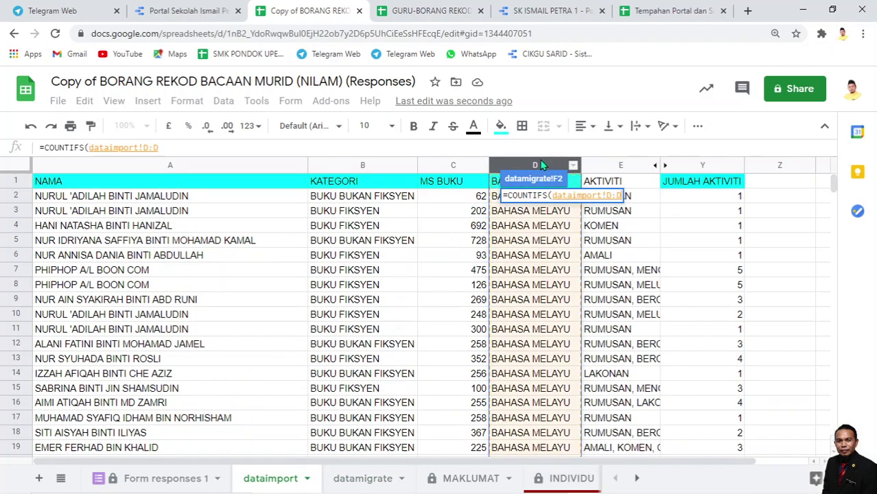
{"action": "type", "text": ","}
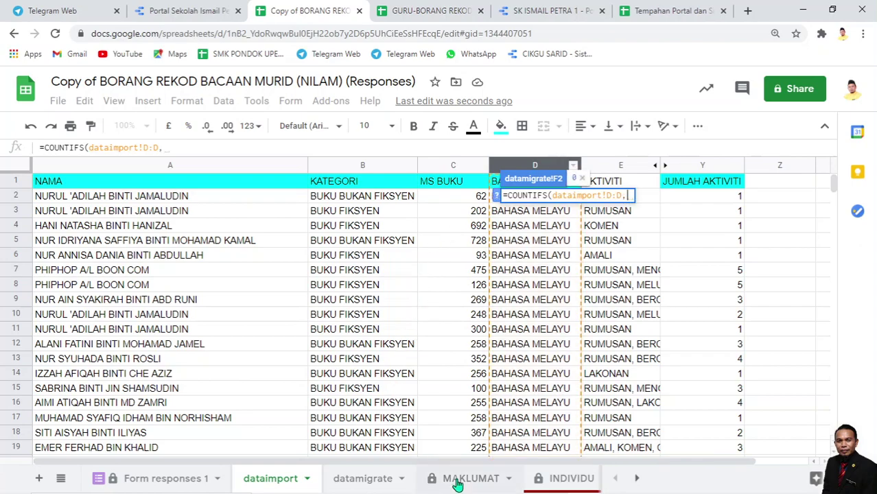
{"action": "left_click", "coordinate": [371, 484]}
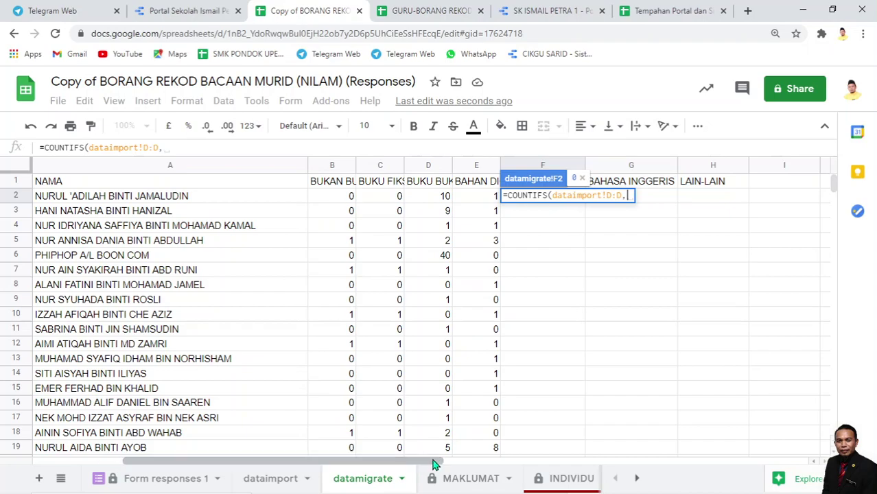
{"action": "left_click", "coordinate": [564, 334]}
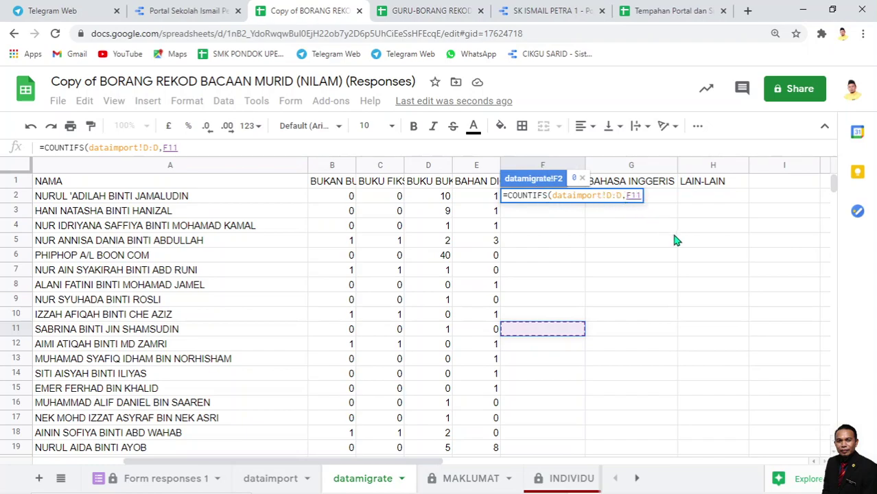
{"action": "key", "text": "BackSpace"}
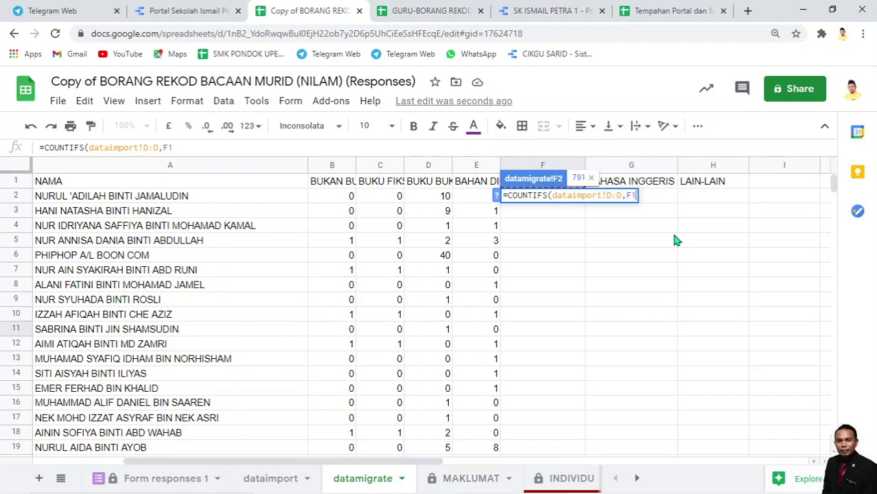
- Complete the F2 COUNTIFS formula with dataimport!A:A as the second criteria range and name cell A2 as its criterion
{"action": "type", "text": ","}
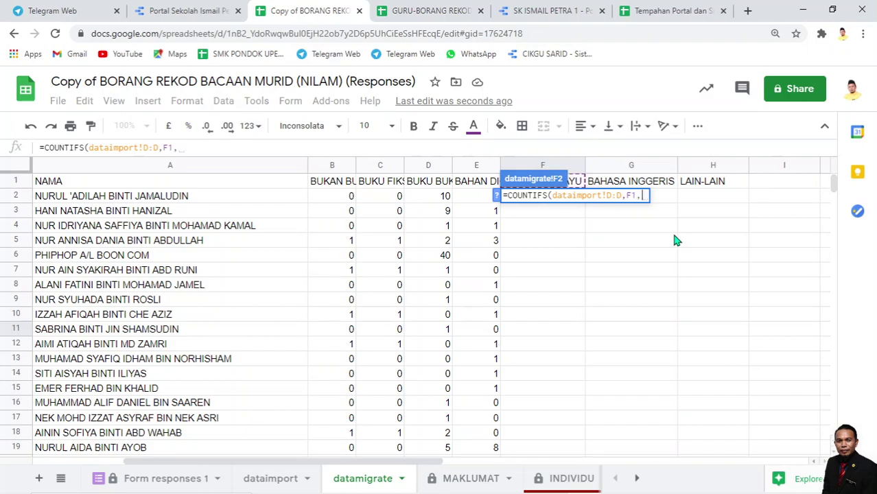
{"action": "left_click", "coordinate": [288, 479]}
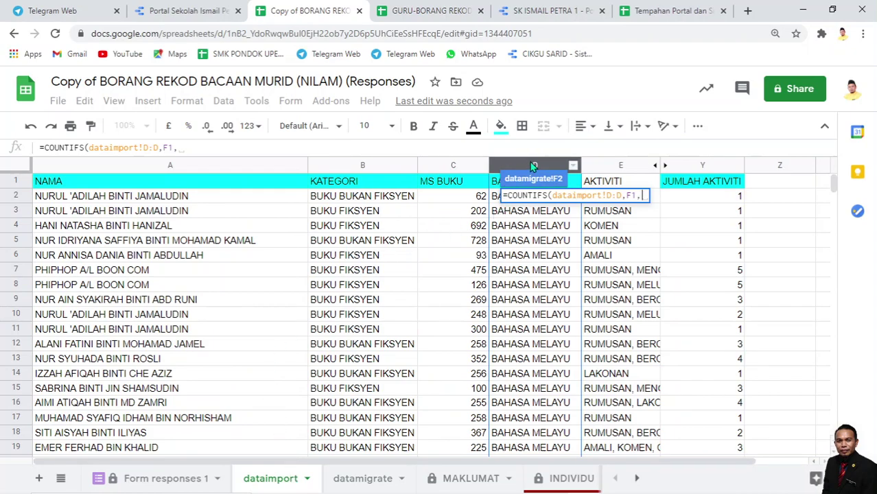
{"action": "left_click", "coordinate": [192, 170]}
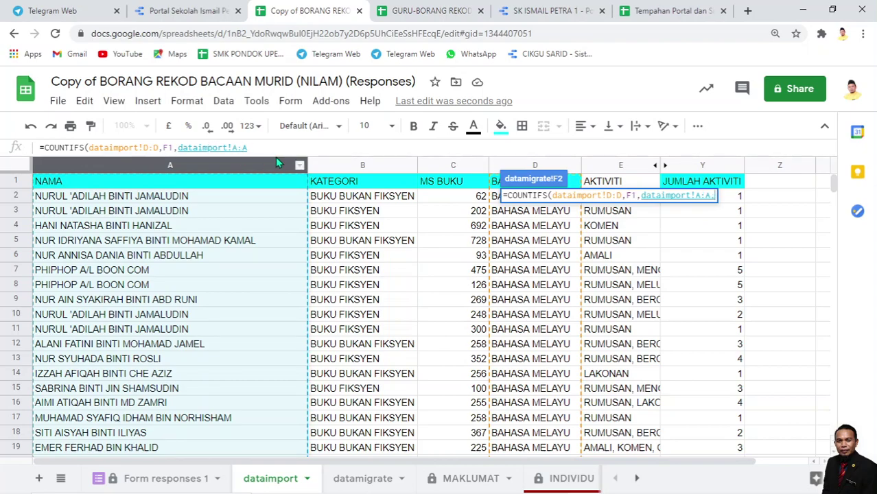
{"action": "type", "text": ","}
{"action": "left_click", "coordinate": [362, 479]}
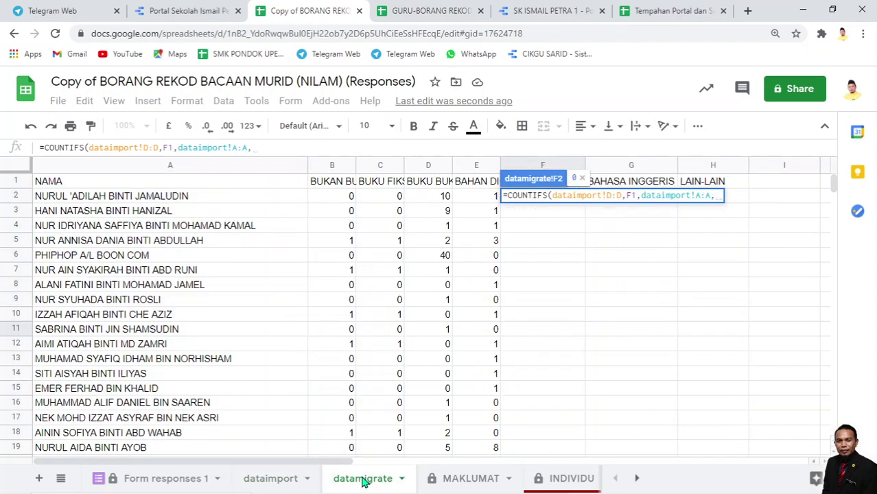
{"action": "left_click", "coordinate": [156, 199]}
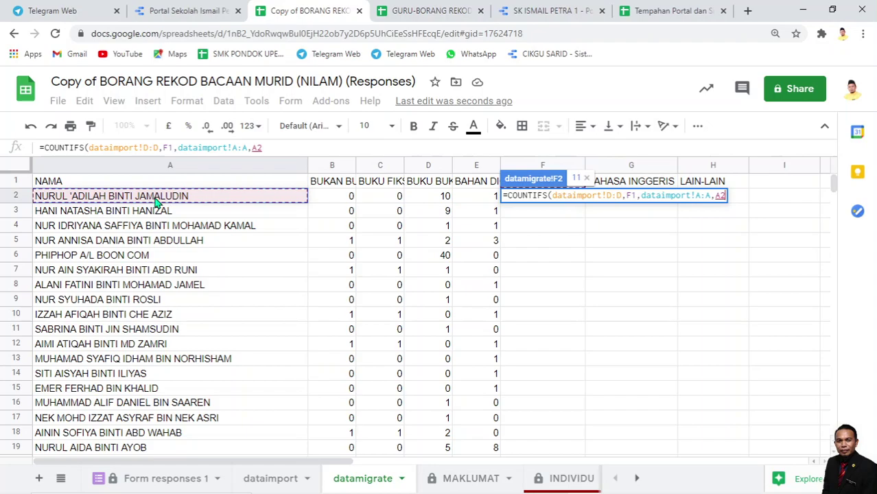
{"action": "type", "text": ")"}
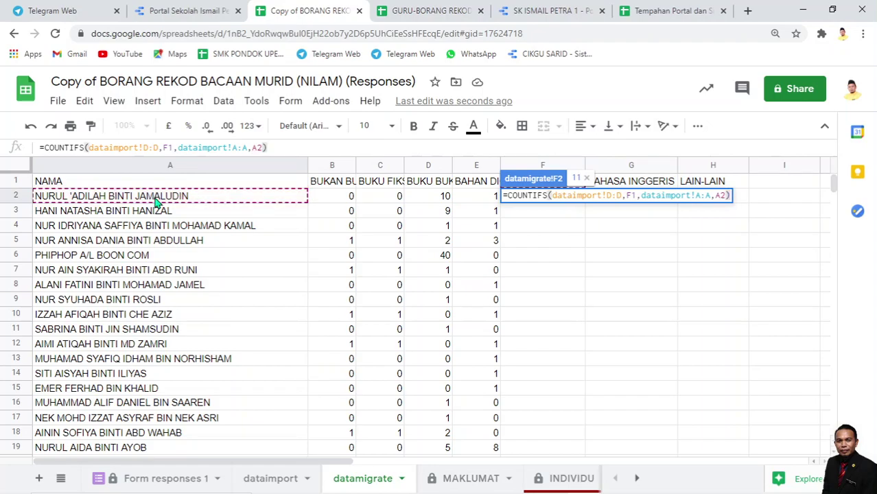
{"action": "key", "text": "Return"}
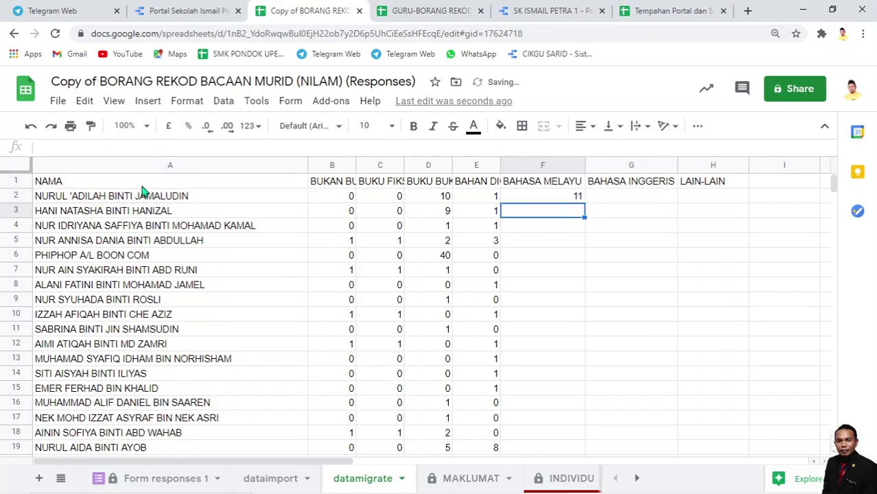
- Make both criteria ranges in the F2 formula absolute, as dataimport!$D:$D and dataimport!$A:$A
{"action": "left_click", "coordinate": [561, 197]}
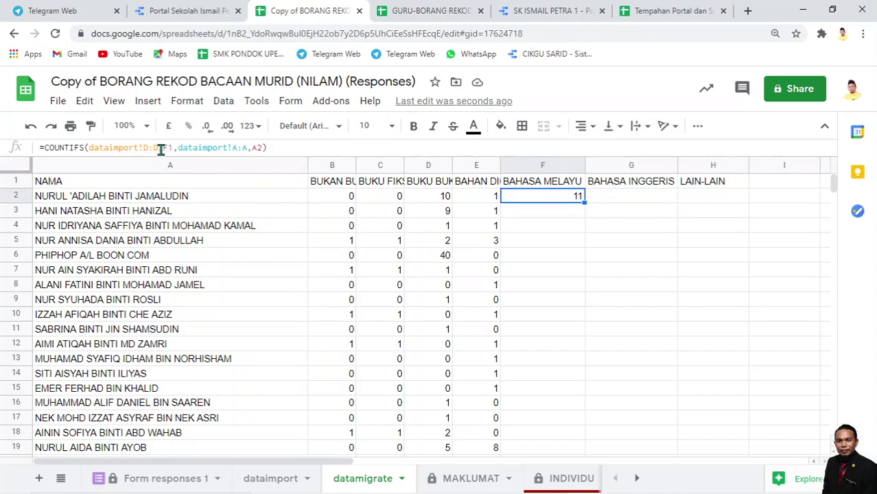
{"action": "left_click", "coordinate": [173, 149]}
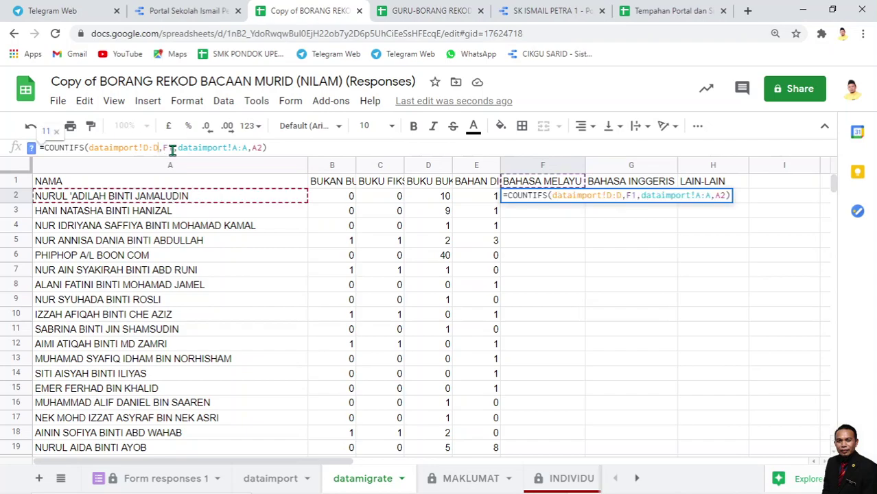
{"action": "key", "text": "F4"}
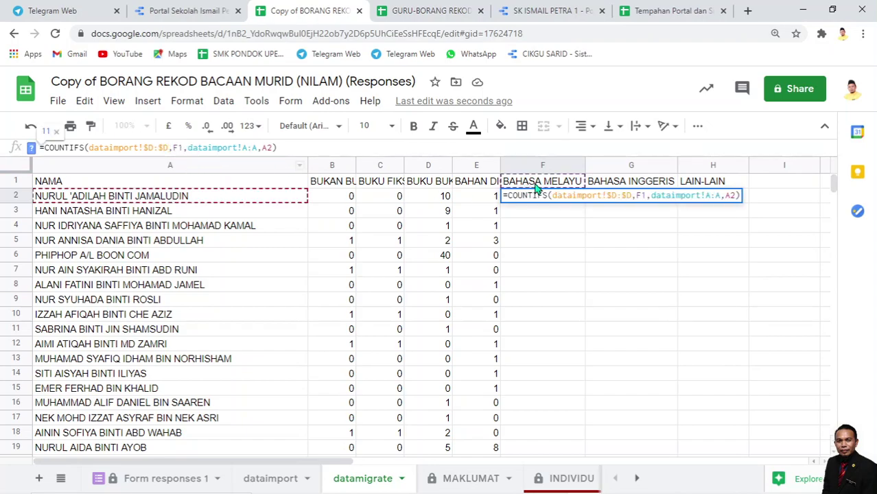
{"action": "left_click", "coordinate": [269, 149]}
{"action": "key", "text": "F4"}
{"action": "left_click", "coordinate": [282, 148]}
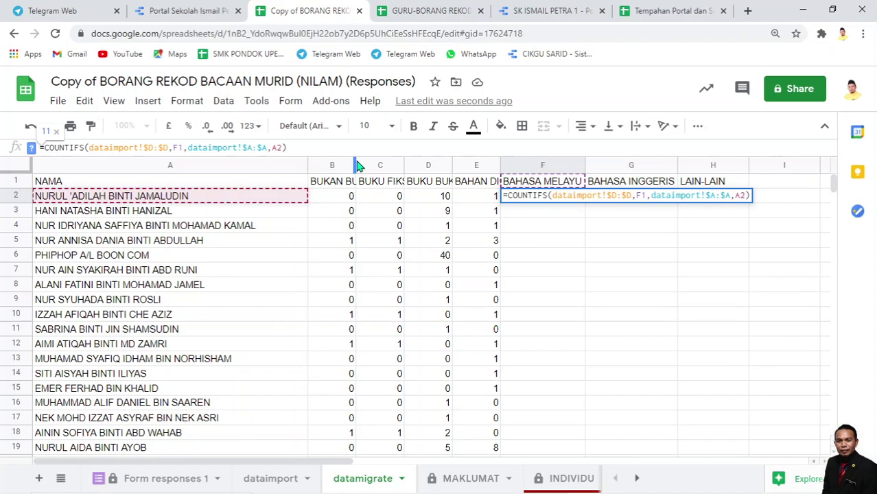
{"action": "key", "text": "Return"}
- Wrap the F2 COUNTIFS in ARRAYFORMULA and extend its name criterion from A2 to the range A2:A
{"action": "left_click", "coordinate": [560, 199]}
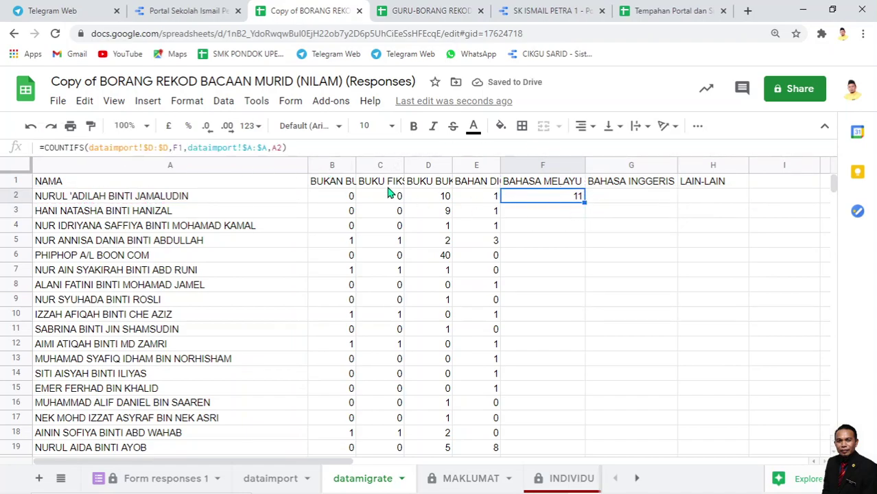
{"action": "left_click", "coordinate": [43, 147]}
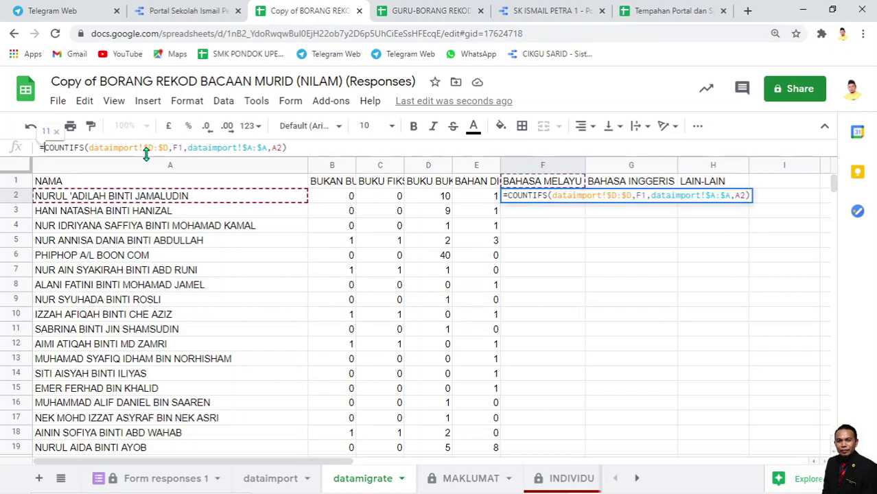
{"action": "type", "text": "arrayfor"}
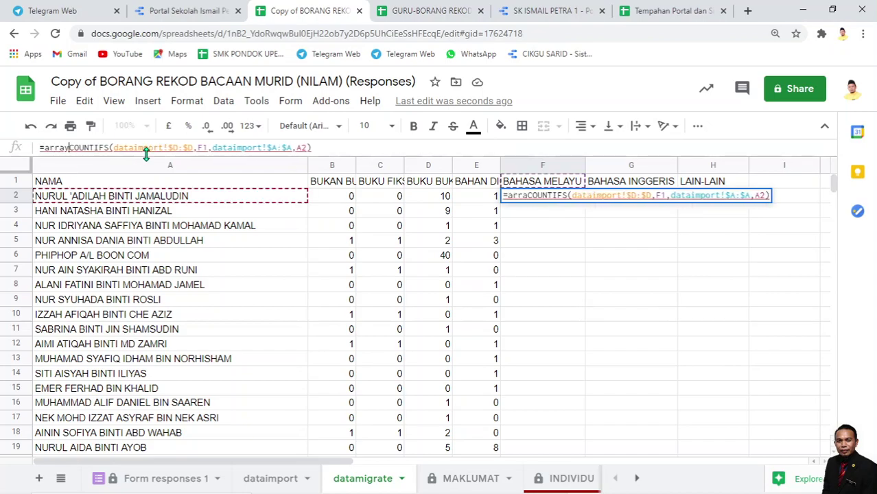
{"action": "type", "text": "mula"}
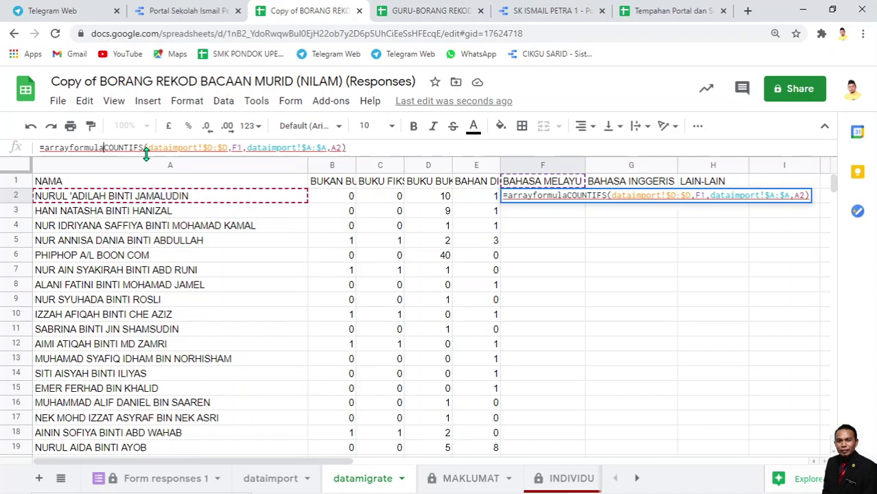
{"action": "type", "text": "("}
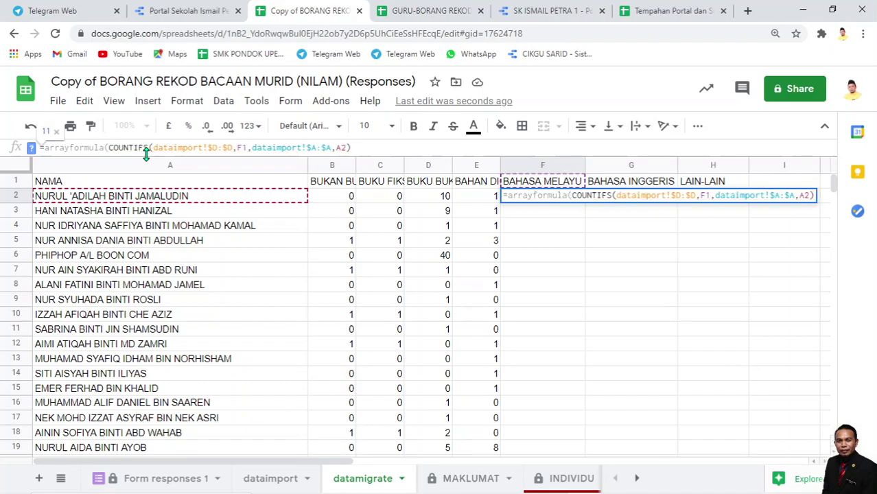
{"action": "left_click", "coordinate": [350, 147]}
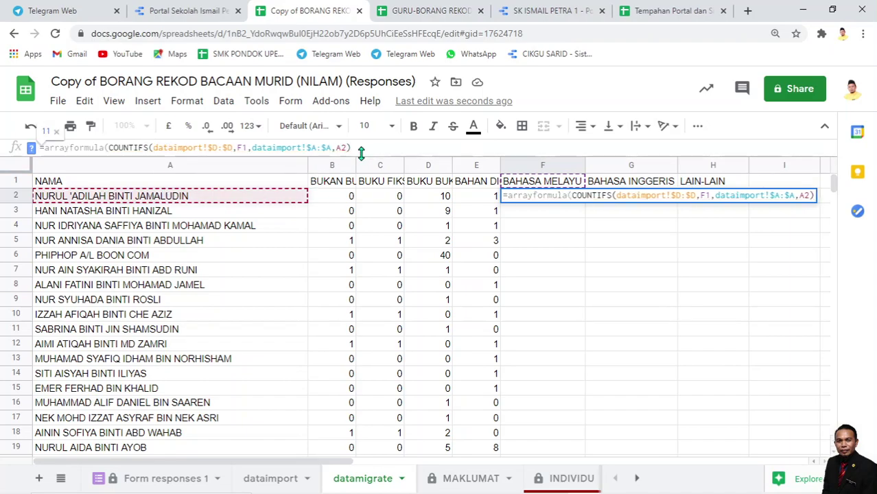
{"action": "type", "text": ":a"}
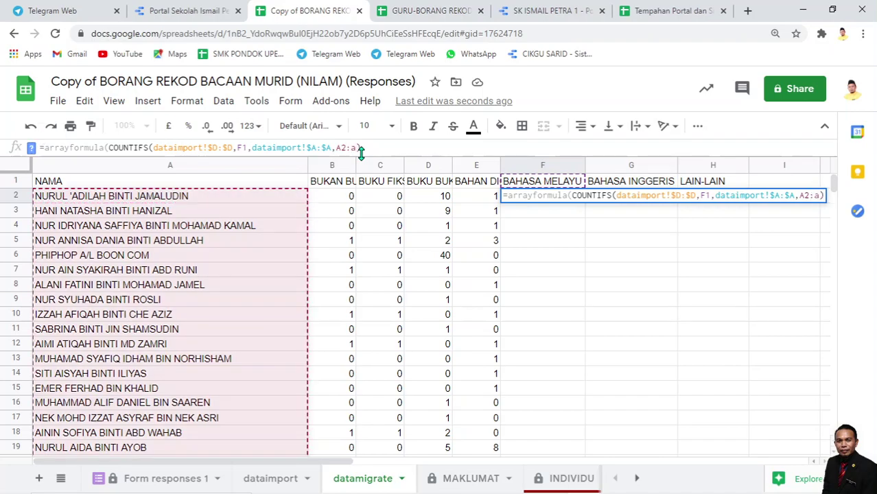
{"action": "key", "text": "Return"}
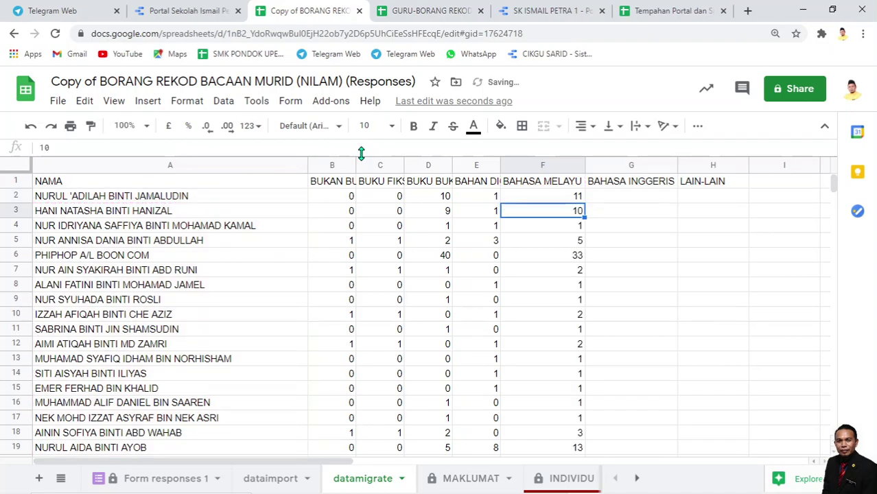
- Lock the name criterion in F2 as $A$2:$A and fill the formula across to H2
{"action": "left_click", "coordinate": [570, 199]}
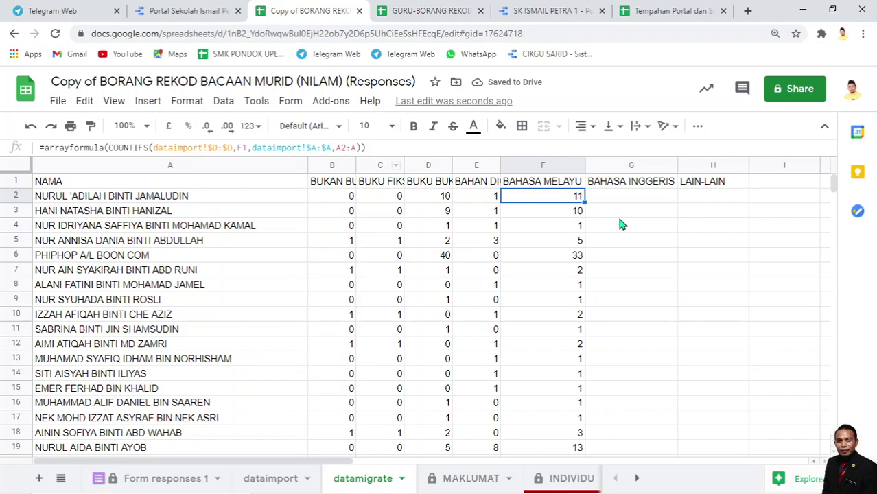
{"action": "left_click", "coordinate": [358, 148]}
{"action": "key", "text": "F4"}
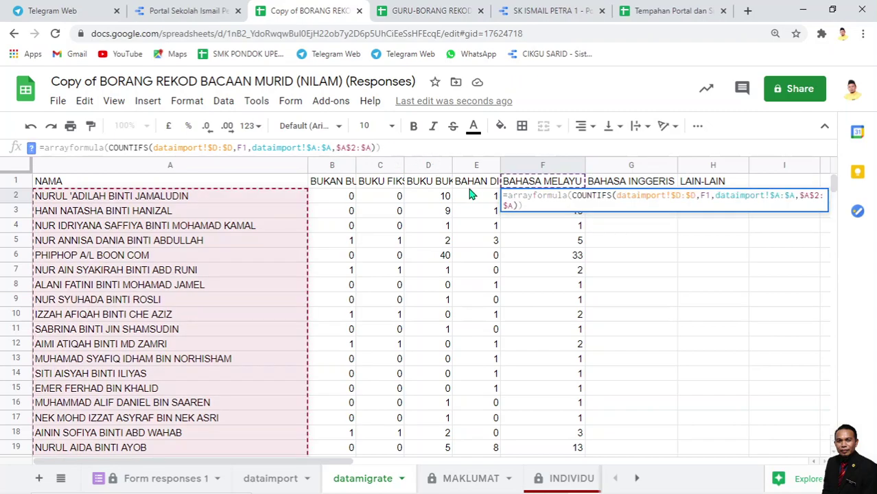
{"action": "key", "text": "Return"}
{"action": "key", "text": "Up"}
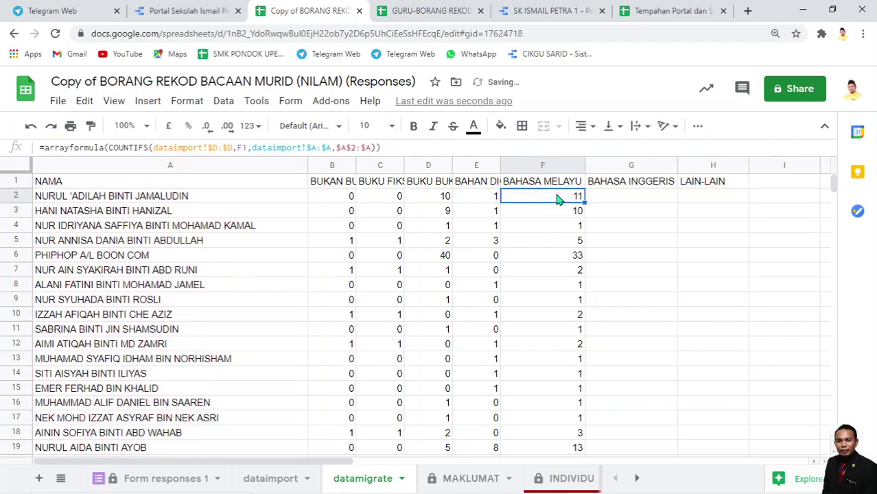
{"action": "left_click_drag", "start_coordinate": [585, 202], "coordinate": [641, 201]}
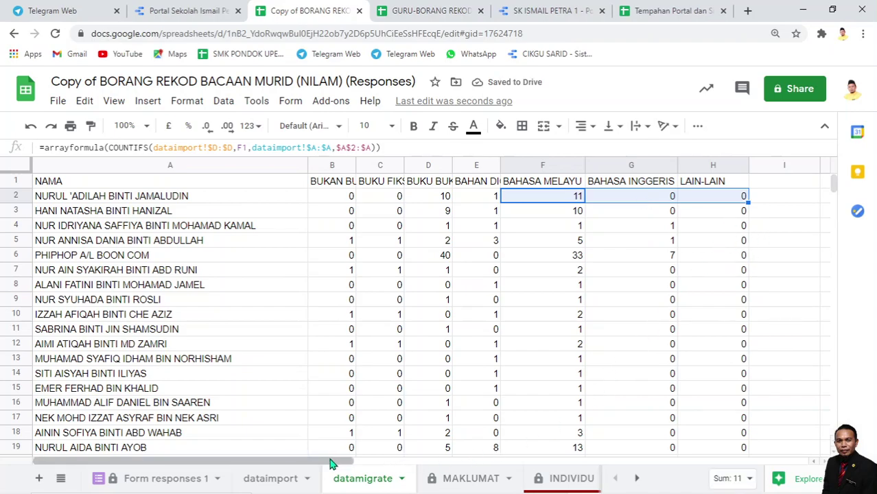
{"action": "left_click_drag", "start_coordinate": [329, 464], "coordinate": [357, 467]}
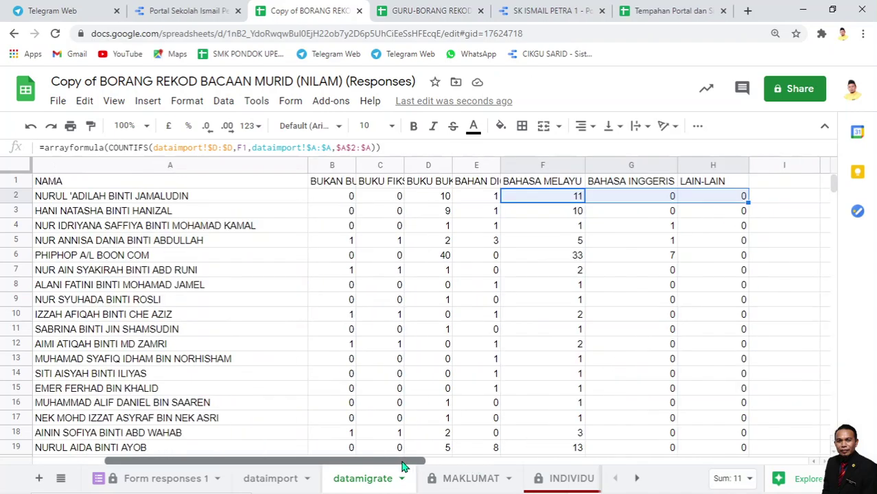
- Examine the MS BUKU and JUMLAH AKTIVITI columns on the dataimport sheet
{"action": "left_click", "coordinate": [271, 480]}
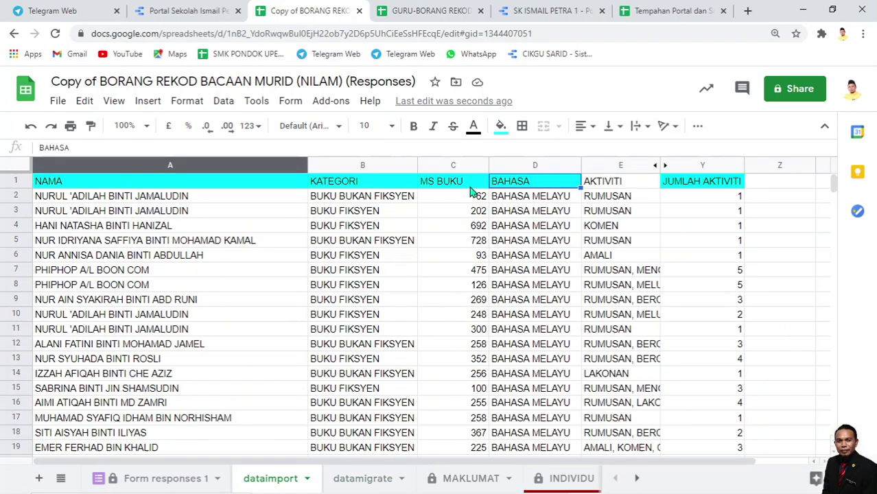
{"action": "left_click", "coordinate": [451, 183]}
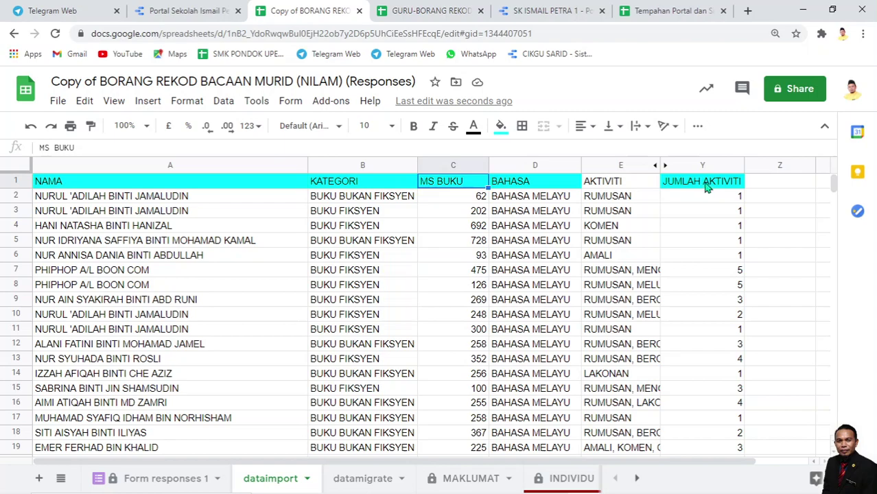
{"action": "left_click", "coordinate": [707, 188]}
{"action": "left_click", "coordinate": [465, 190]}
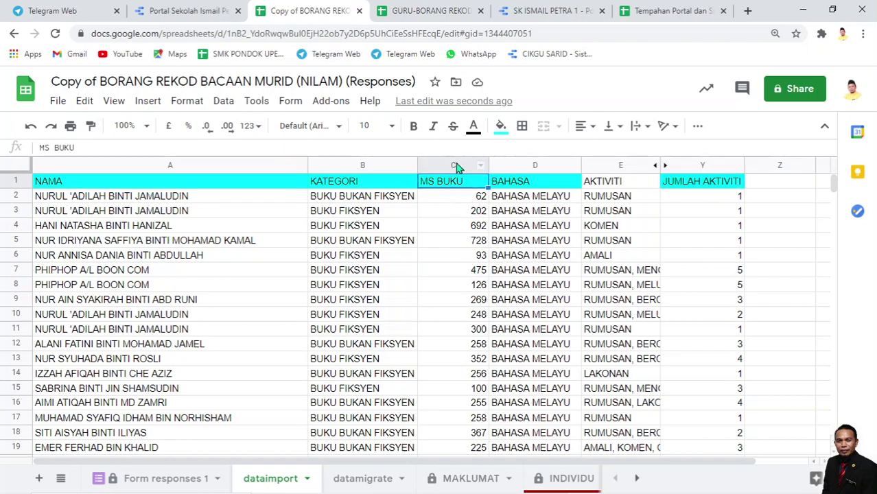
{"action": "left_click", "coordinate": [472, 212]}
{"action": "left_click", "coordinate": [473, 240]}
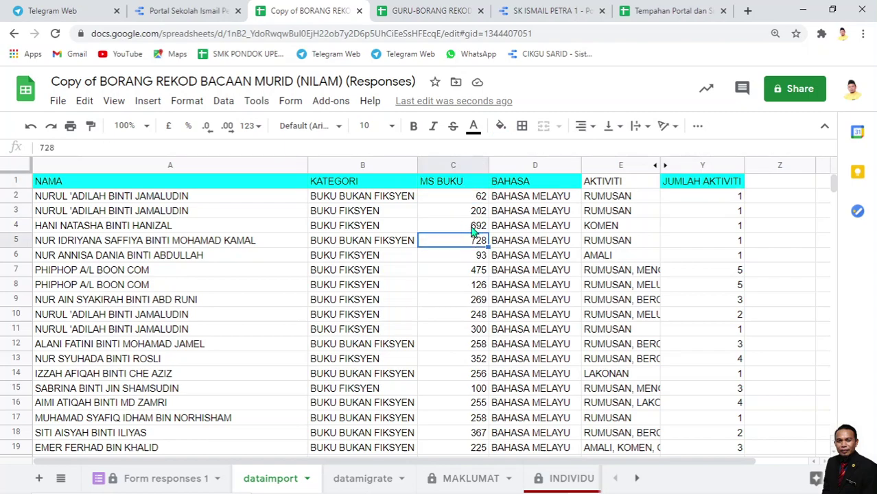
{"action": "left_click", "coordinate": [473, 230]}
{"action": "left_click", "coordinate": [721, 200]}
{"action": "left_click", "coordinate": [721, 227]}
{"action": "left_click", "coordinate": [721, 285]}
{"action": "left_click", "coordinate": [471, 200]}
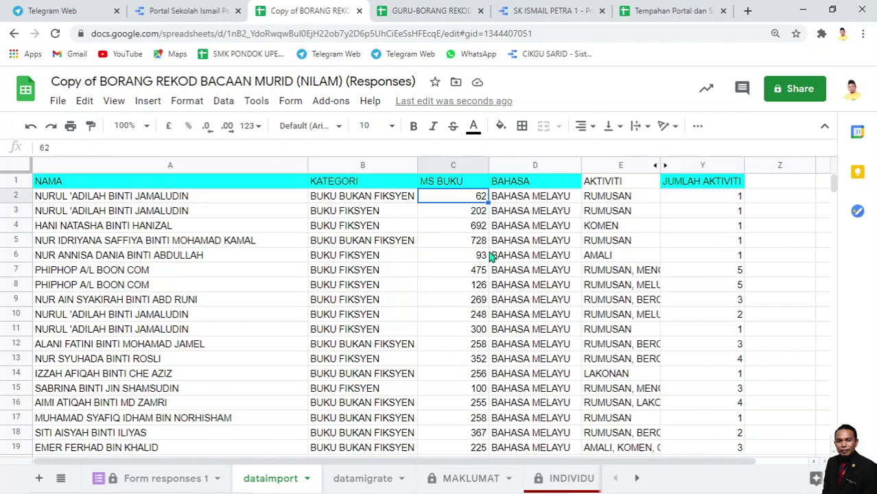
- Enter the heading JUM. MUKA SURAT in I1 of the datamigrate sheet
{"action": "left_click", "coordinate": [368, 479]}
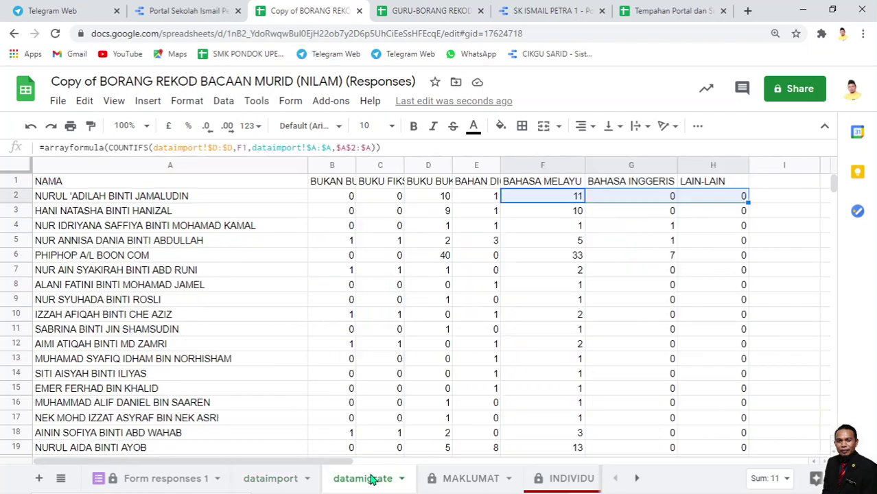
{"action": "left_click", "coordinate": [760, 183]}
{"action": "type", "text": "jum."}
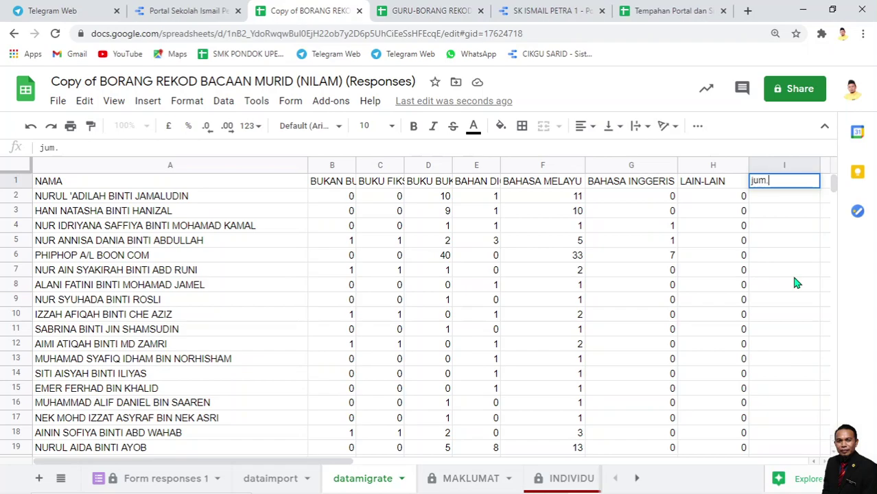
{"action": "type", "text": "JUM. MU"}
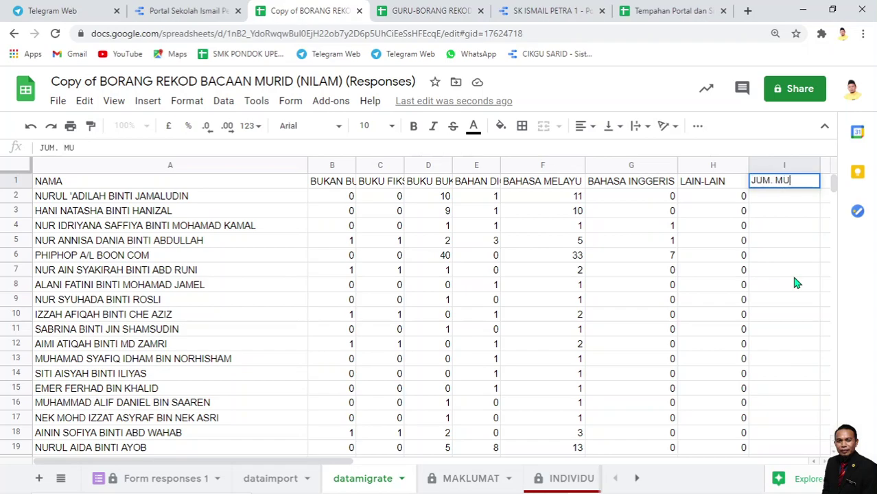
{"action": "type", "text": "KA SURAT"}
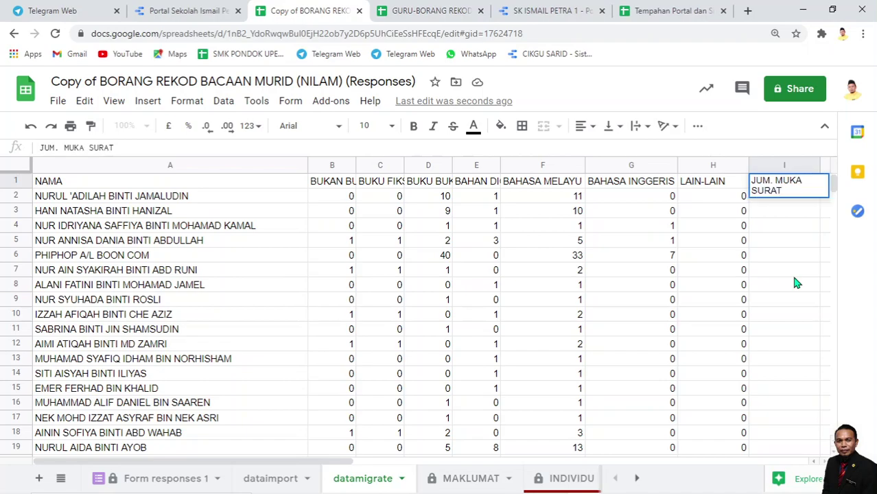
{"action": "key", "text": "Tab"}
- Enter the heading JUM. AKTIVITI in J1 of the datamigrate sheet
{"action": "type", "text": "JU"}
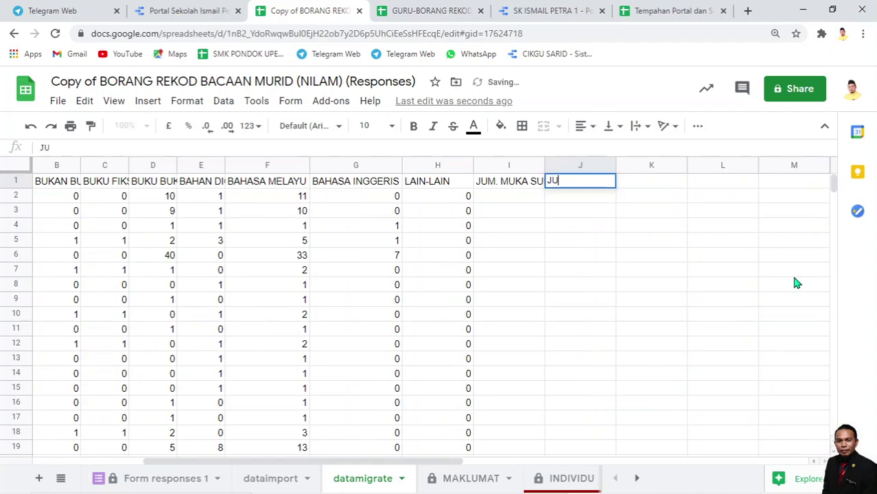
{"action": "type", "text": "M. AKTIV"}
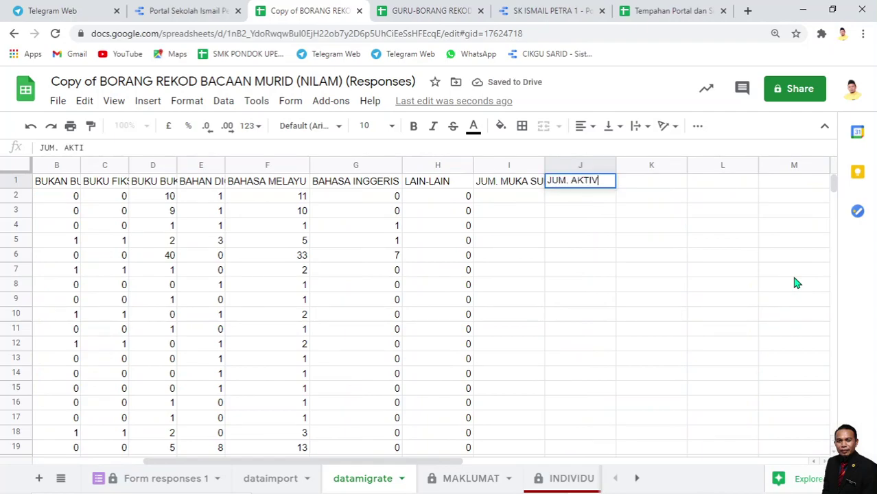
{"action": "key", "text": "Return"}
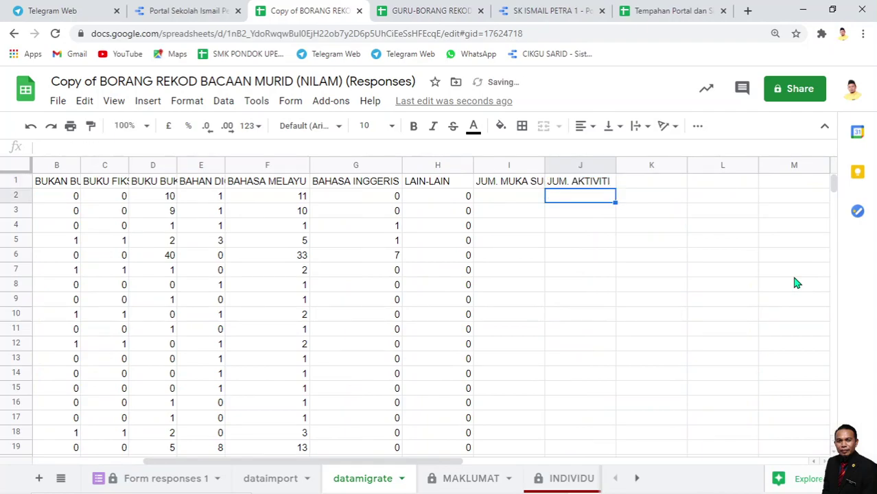
- Enter a SUMIFS formula in I2 that sums dataimport!C:C where dataimport!A:A matches the name in A2
{"action": "key", "text": "Left"}
{"action": "type", "text": "=SUM"}
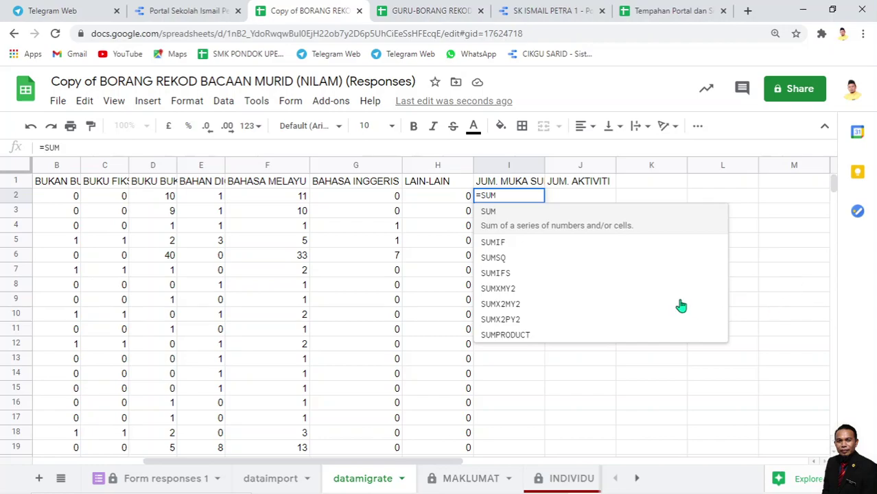
{"action": "left_click", "coordinate": [528, 261]}
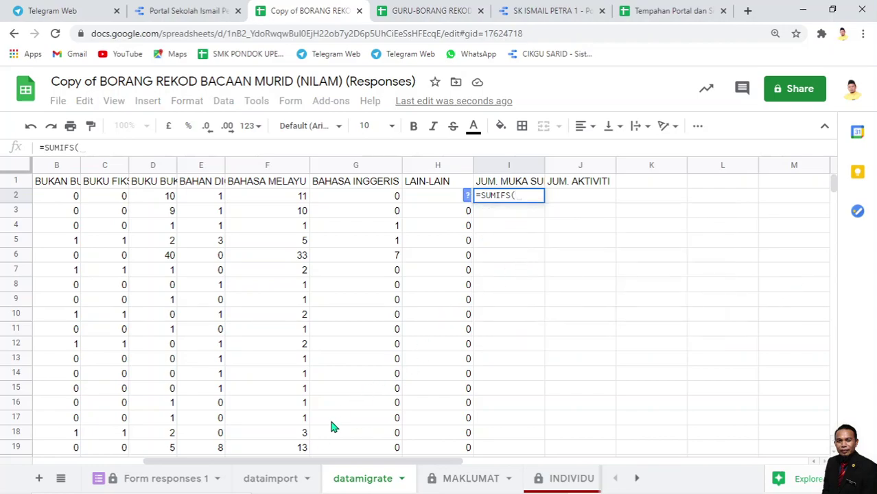
{"action": "left_click", "coordinate": [273, 479]}
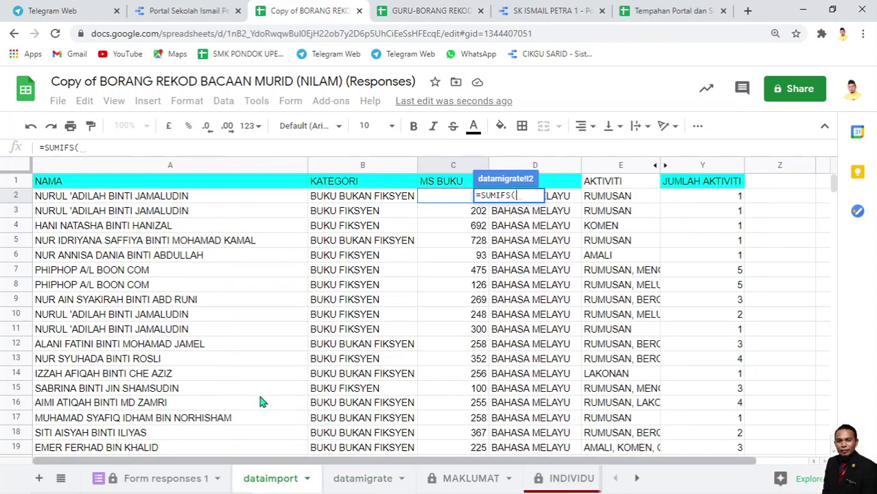
{"action": "left_click", "coordinate": [451, 167]}
{"action": "type", "text": ","}
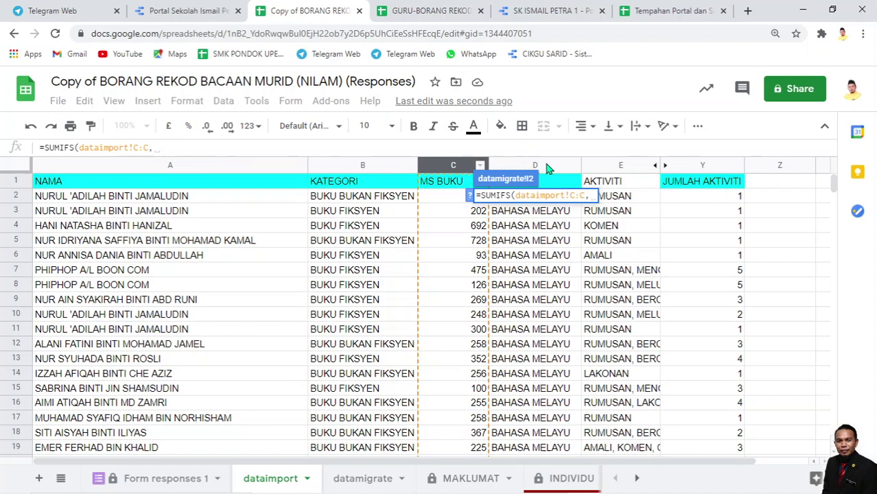
{"action": "left_click", "coordinate": [144, 170]}
{"action": "type", "text": ","}
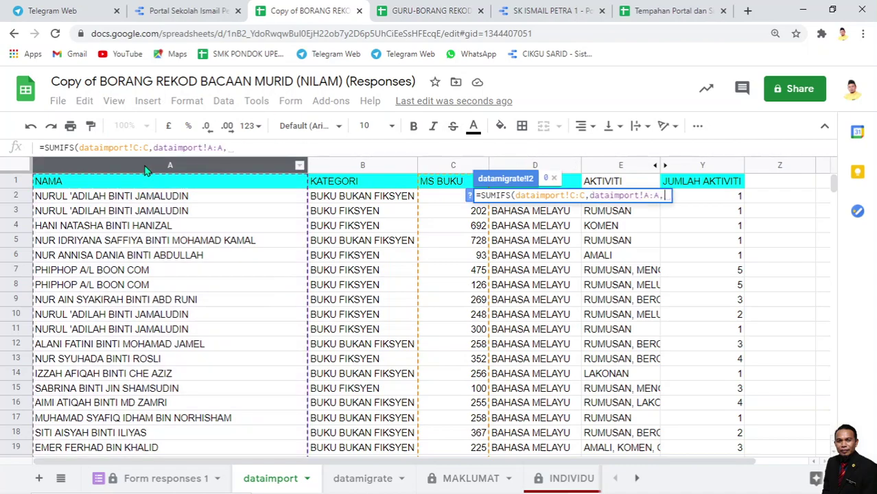
{"action": "left_click", "coordinate": [369, 480]}
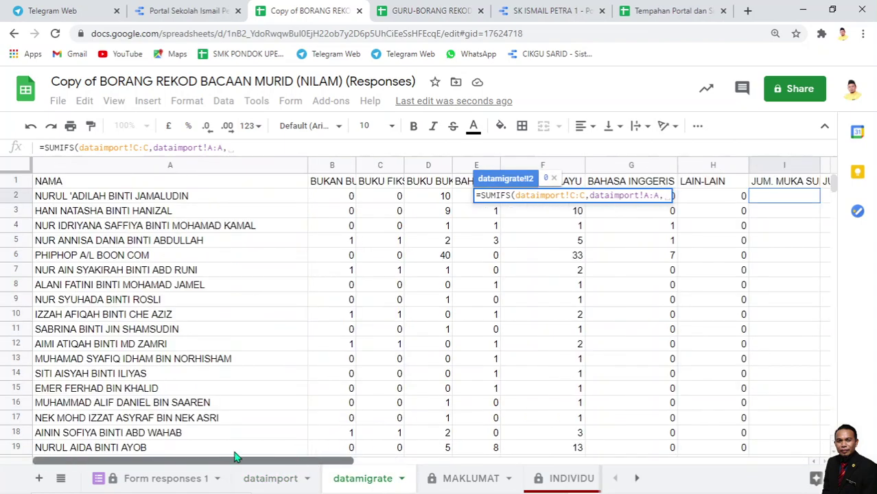
{"action": "left_click", "coordinate": [221, 202]}
{"action": "type", "text": ")"}
{"action": "key", "text": "Return"}
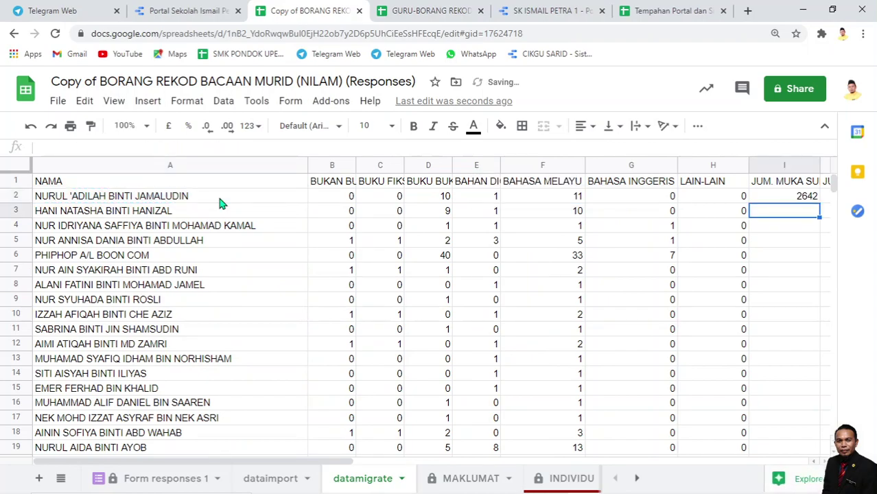
- Fill the I2 page-total formula down the JUM. MUKA SURAT column
{"action": "left_click_drag", "start_coordinate": [333, 462], "coordinate": [490, 462]}
{"action": "left_click", "coordinate": [424, 198]}
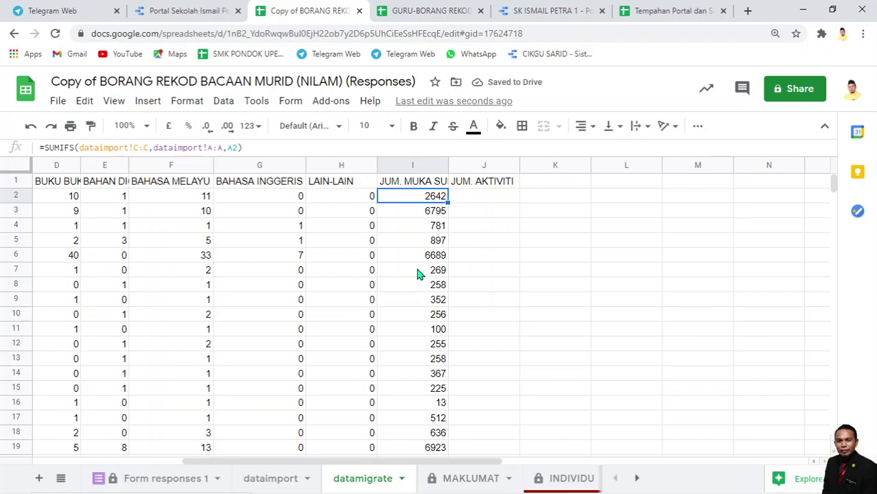
- Enter a SUMIFS formula in J2 that sums dataimport!Y:Y where dataimport!A:A matches the name in A2
{"action": "left_click", "coordinate": [486, 199]}
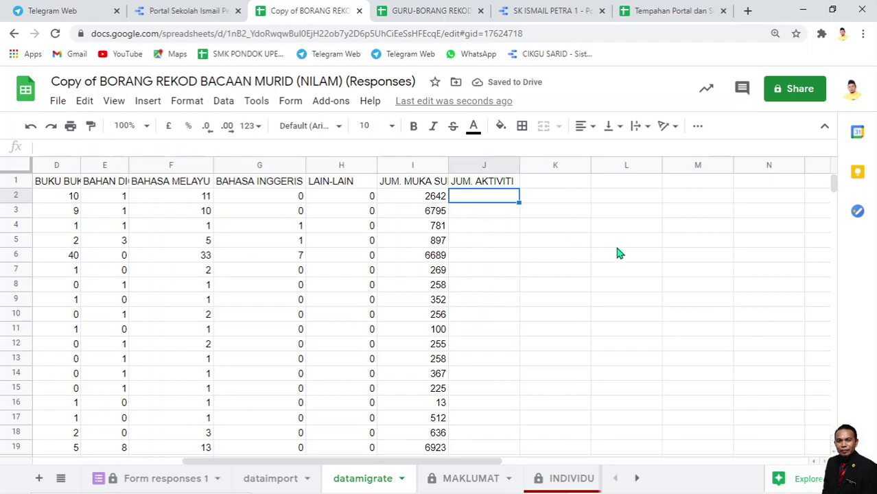
{"action": "type", "text": "=SU"}
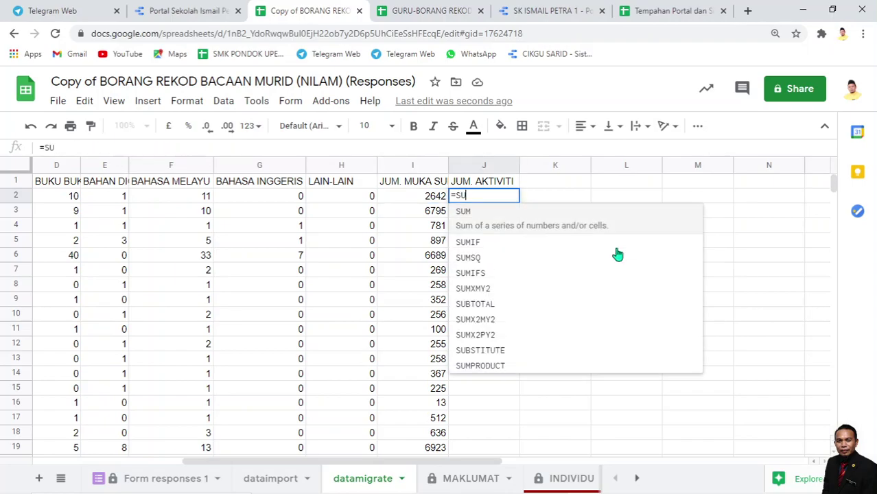
{"action": "left_click", "coordinate": [539, 272]}
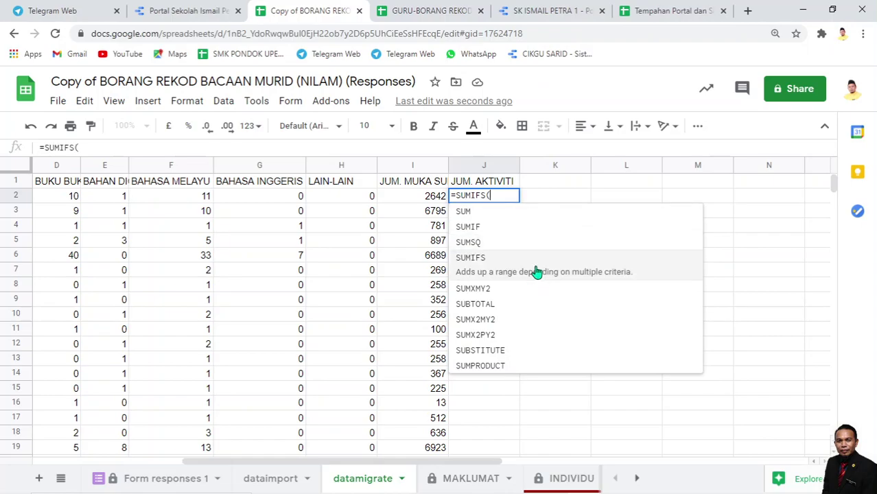
{"action": "left_click", "coordinate": [276, 478]}
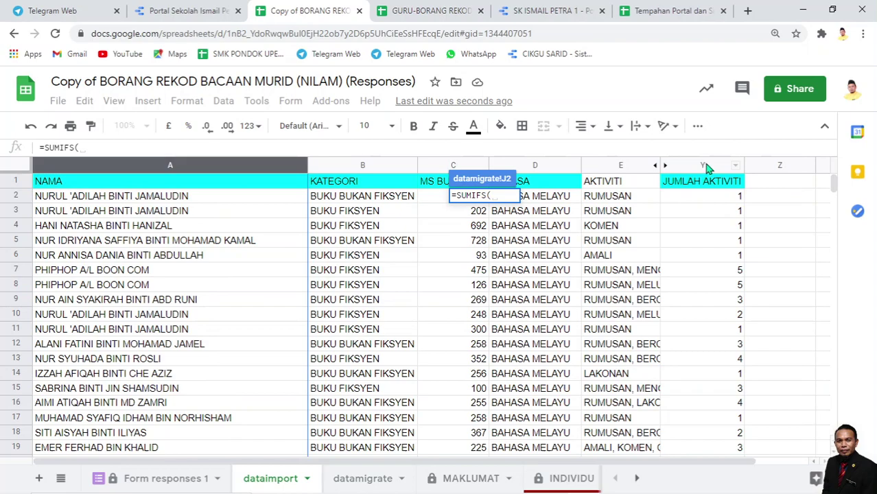
{"action": "left_click", "coordinate": [708, 169]}
{"action": "type", "text": ","}
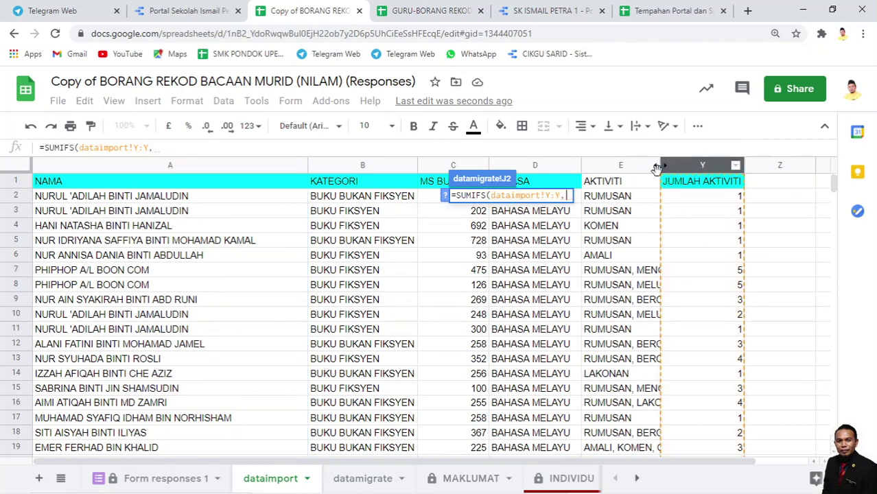
{"action": "left_click", "coordinate": [153, 169]}
{"action": "type", "text": ","}
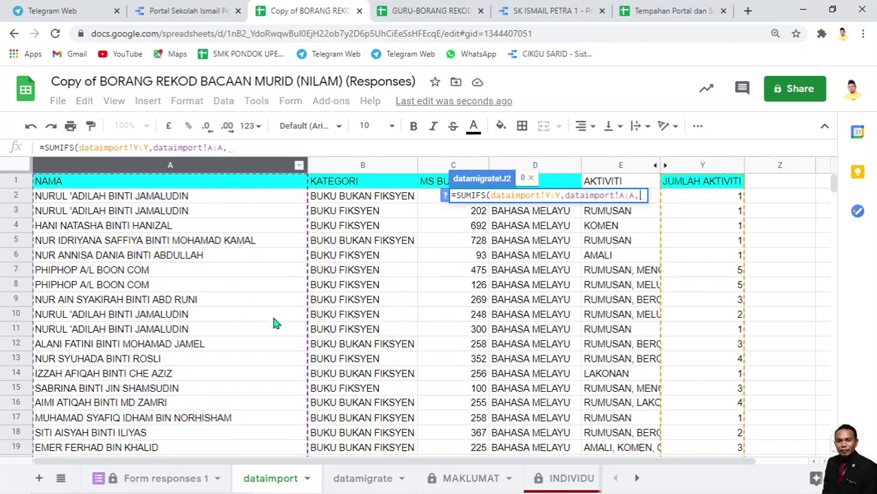
{"action": "left_click", "coordinate": [355, 481]}
{"action": "left_click_drag", "start_coordinate": [343, 464], "coordinate": [199, 464]}
{"action": "left_click", "coordinate": [160, 198]}
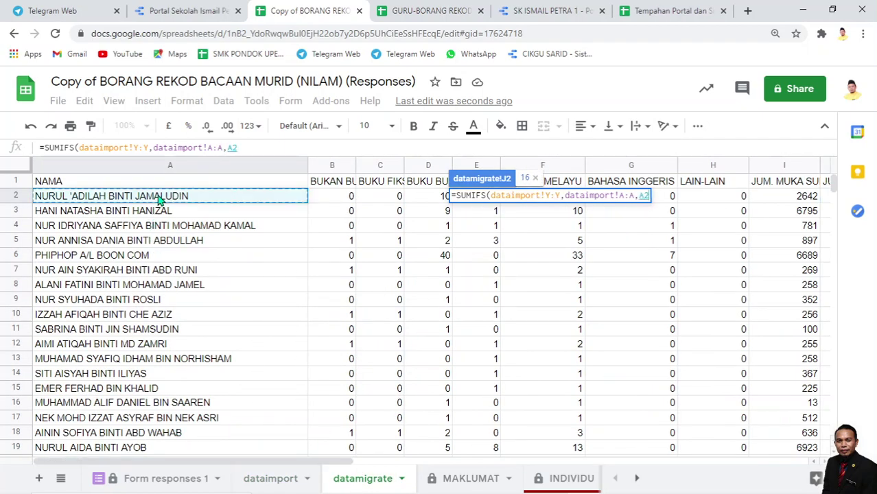
{"action": "type", "text": ")"}
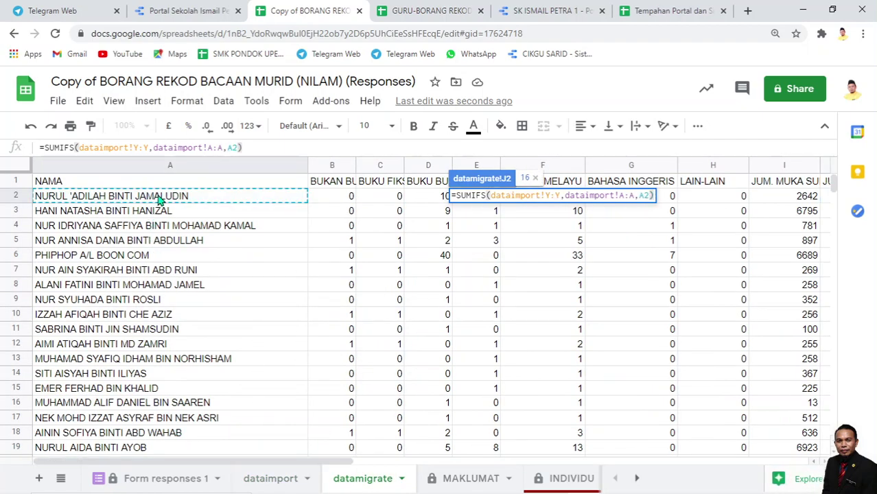
{"action": "key", "text": "Return"}
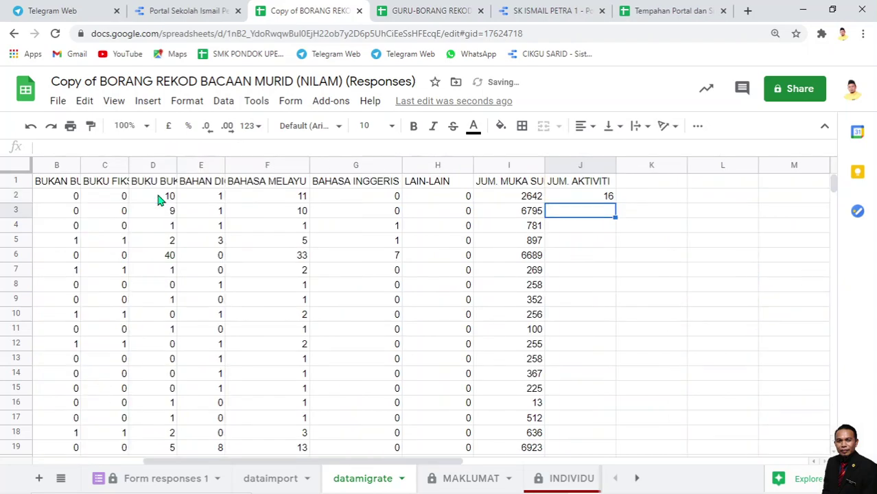
- Fill the J2 activity-total formula down the JUM. AKTIVITI column and check the filled rows
{"action": "left_click", "coordinate": [584, 197]}
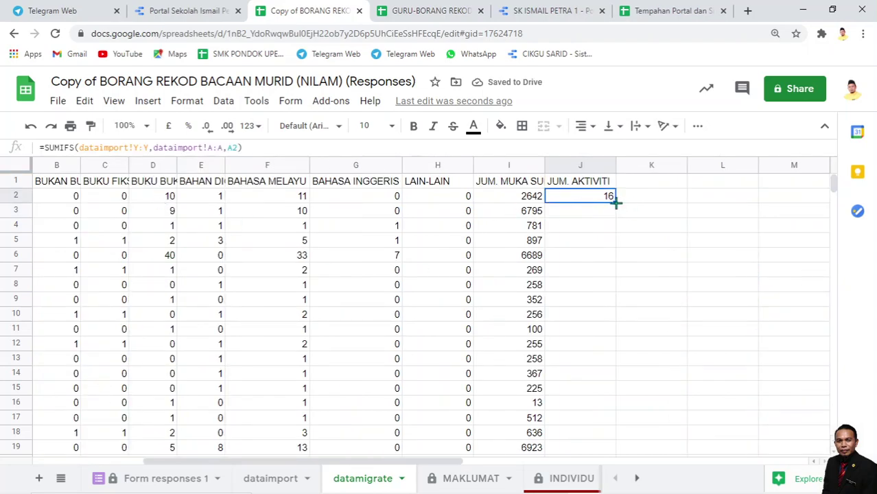
{"action": "double_click", "coordinate": [617, 203]}
{"action": "scroll", "coordinate": [638, 329], "scroll_direction": "down", "scroll_amount": 7}
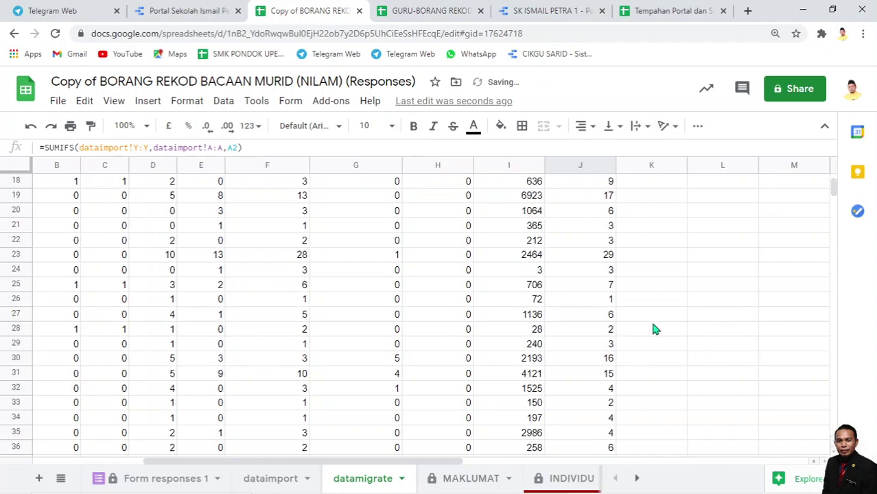
{"action": "mouse_move", "coordinate": [834, 193]}
{"action": "left_mouse_down"}
{"action": "mouse_move", "coordinate": [836, 267]}
{"action": "mouse_move", "coordinate": [834, 184]}
{"action": "left_mouse_up"}
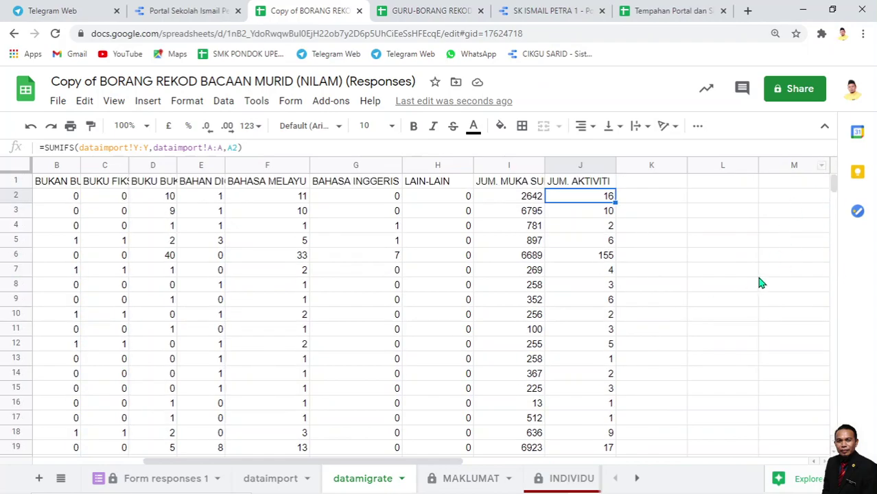
{"action": "left_click_drag", "start_coordinate": [390, 462], "coordinate": [281, 470]}
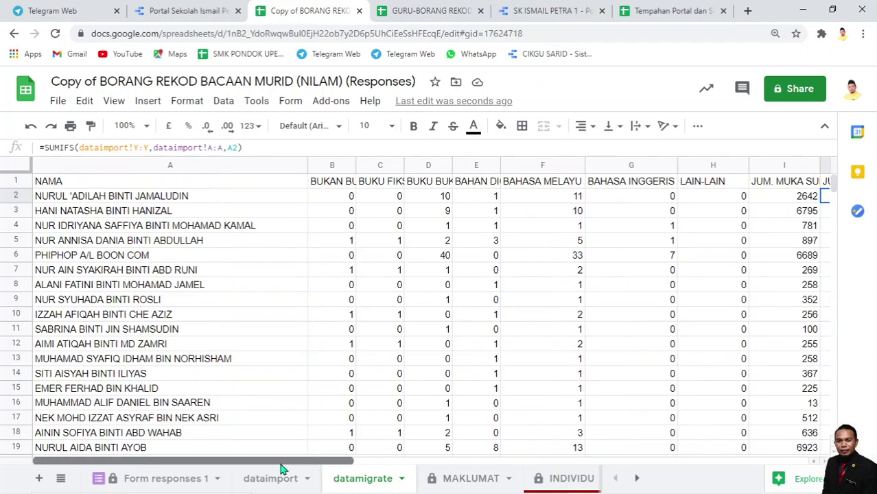
{"action": "left_click", "coordinate": [225, 287]}
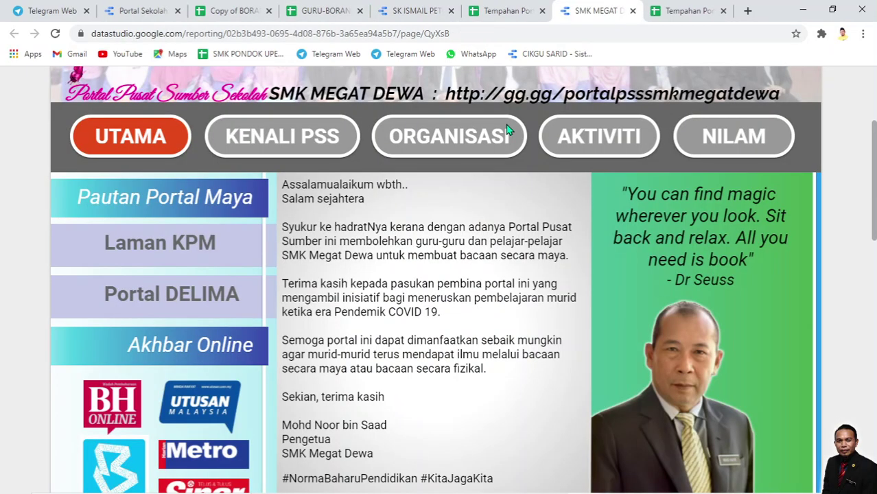
- Switch to the SMK MEGAT DEWA portal in Data Studio, go to its NILAM page and open the Admin spreadsheet
{"action": "scroll", "coordinate": [511, 110], "scroll_direction": "down", "scroll_amount": 2}
{"action": "scroll", "coordinate": [785, 226], "scroll_direction": "up", "scroll_amount": 3}
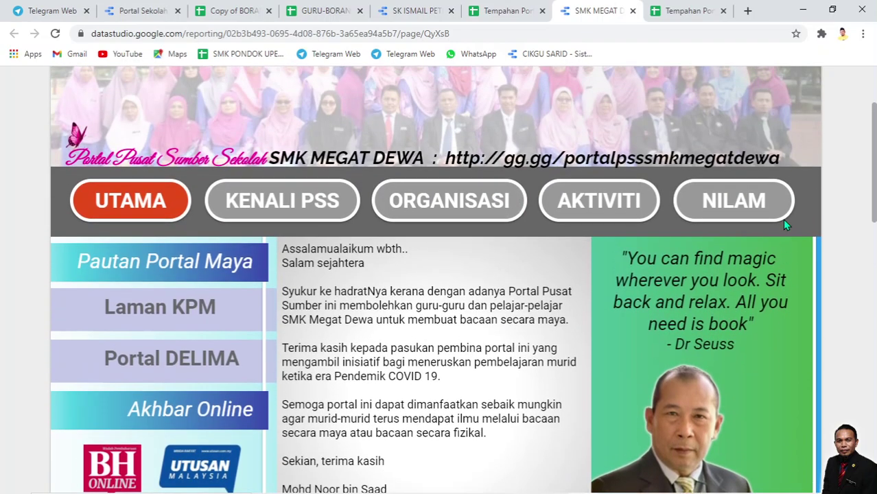
{"action": "left_click", "coordinate": [749, 213]}
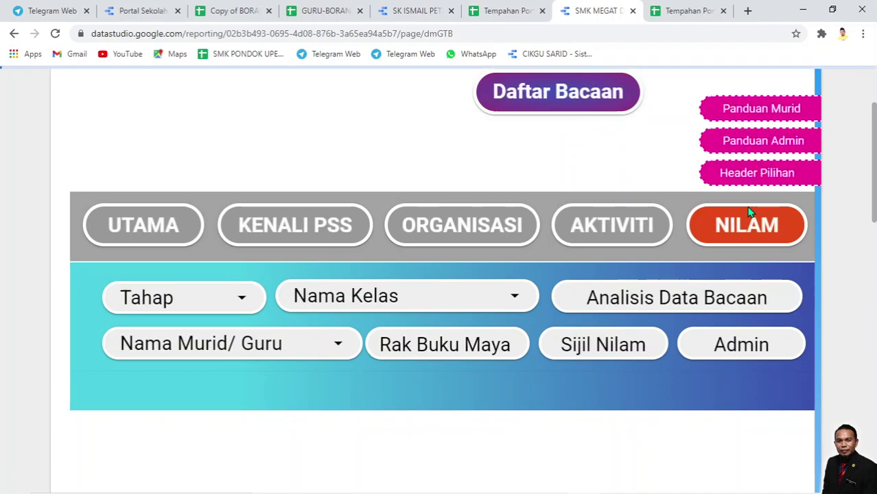
{"action": "left_click", "coordinate": [752, 350]}
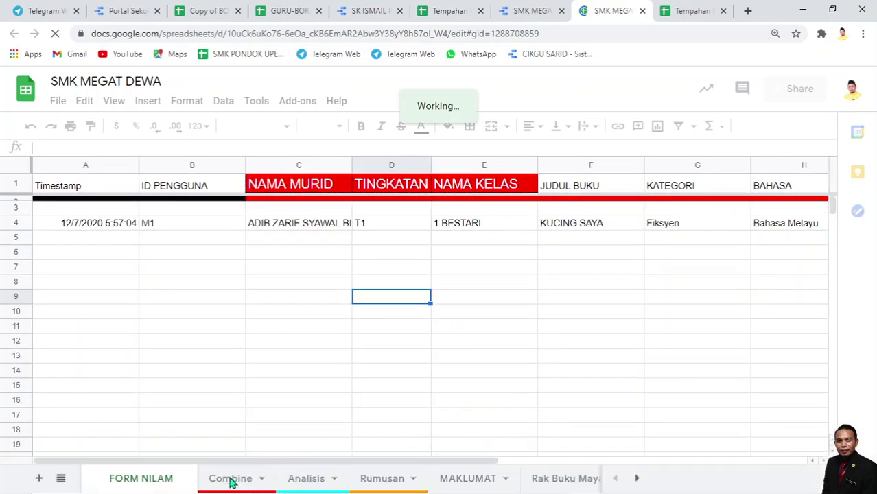
- Examine the student list on the Combine sheet and the Fiksyen formula for T1 on the Rumusan sheet
{"action": "left_click", "coordinate": [231, 479]}
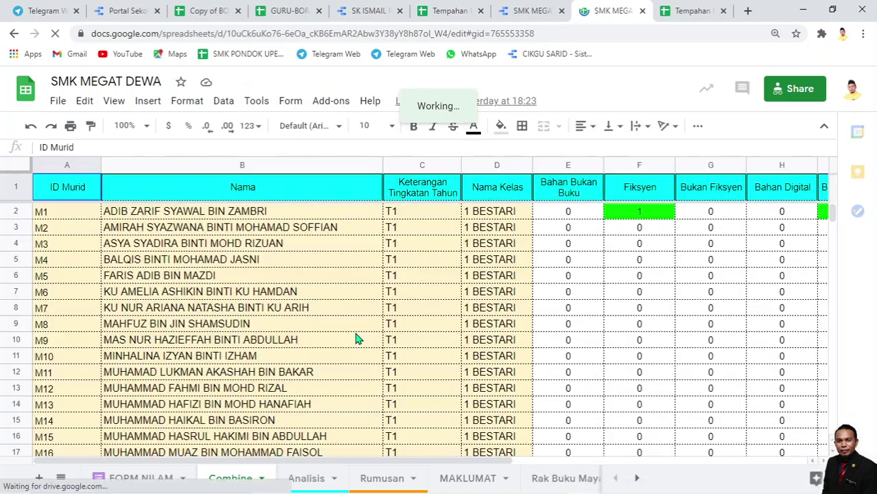
{"action": "scroll", "coordinate": [356, 339], "scroll_direction": "down", "scroll_amount": 10}
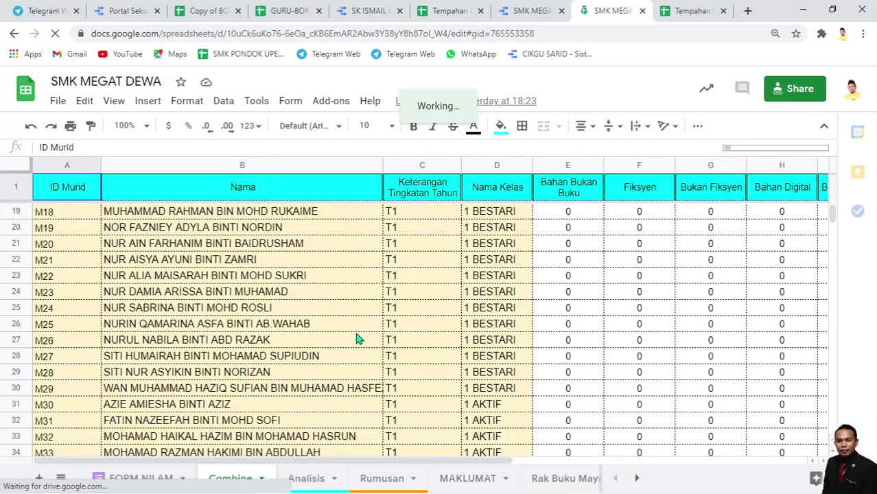
{"action": "scroll", "coordinate": [617, 334], "scroll_direction": "down", "scroll_amount": 11}
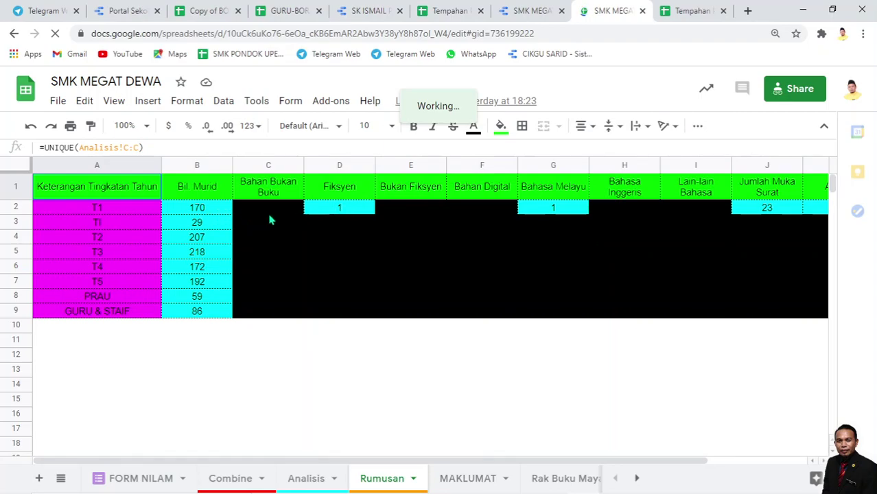
{"action": "left_click", "coordinate": [349, 213]}
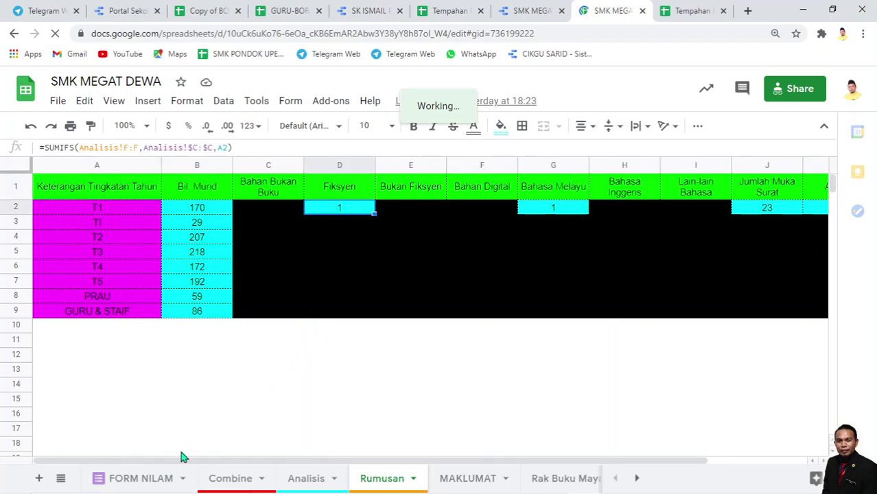
- Delete the sample reading record in row 4 of the FORM NILAM sheet and check the totals on the Rumusan sheet
{"action": "left_click", "coordinate": [141, 478]}
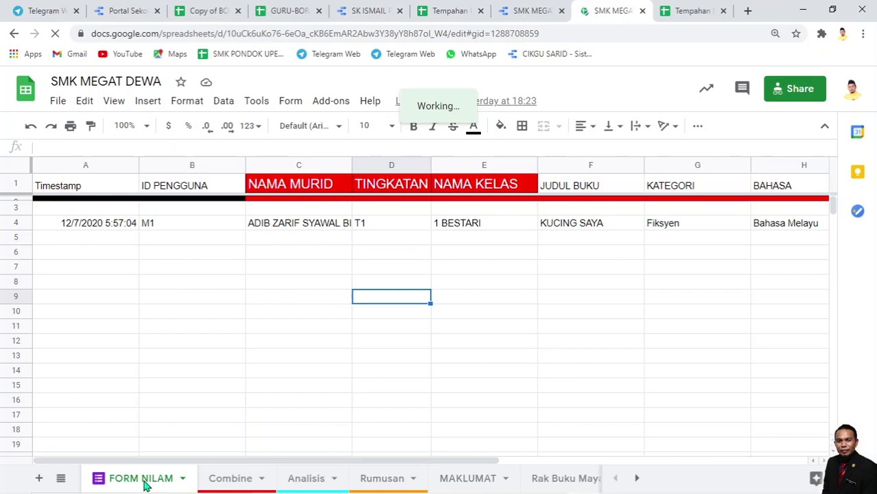
{"action": "left_click", "coordinate": [186, 228]}
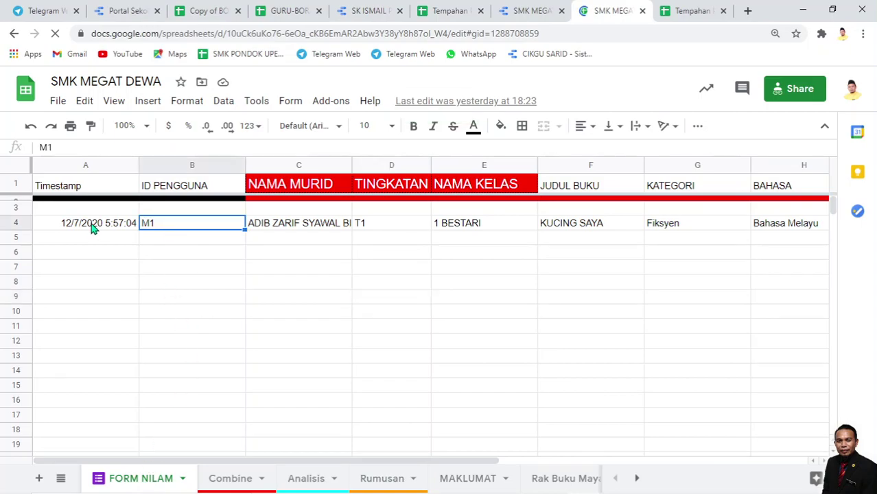
{"action": "right_click", "coordinate": [26, 226]}
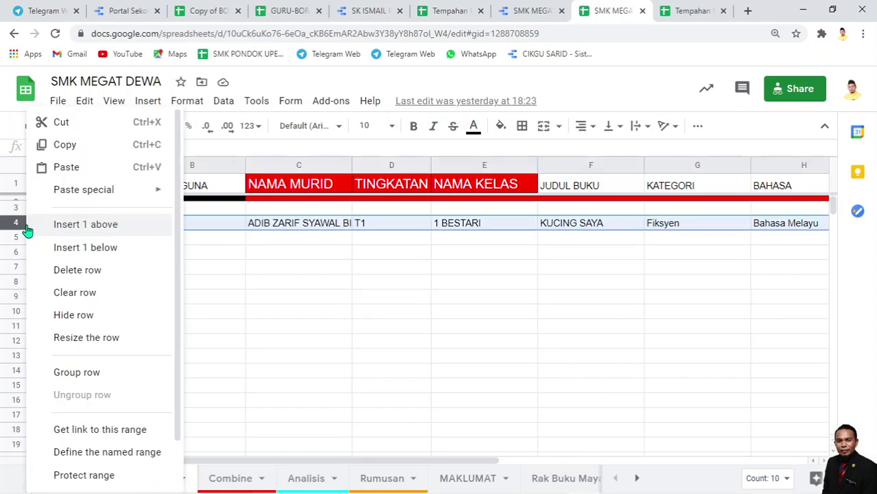
{"action": "left_click", "coordinate": [86, 273]}
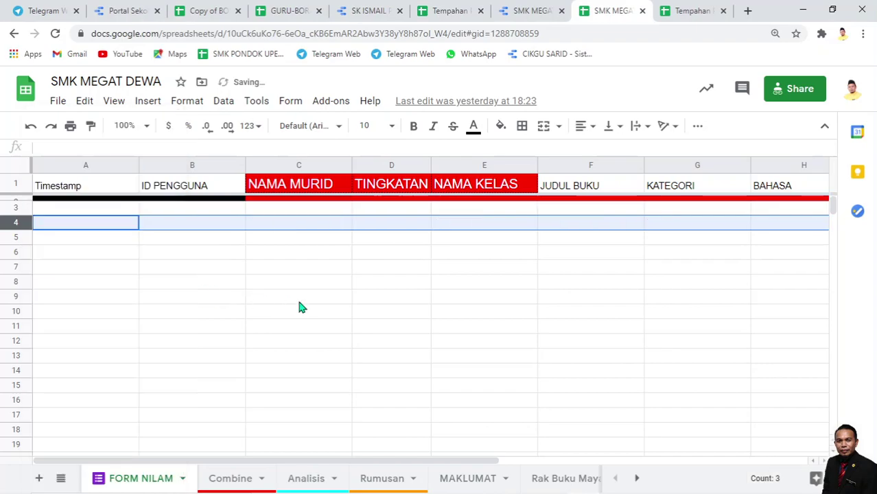
{"action": "left_click", "coordinate": [313, 297]}
{"action": "left_click", "coordinate": [387, 484]}
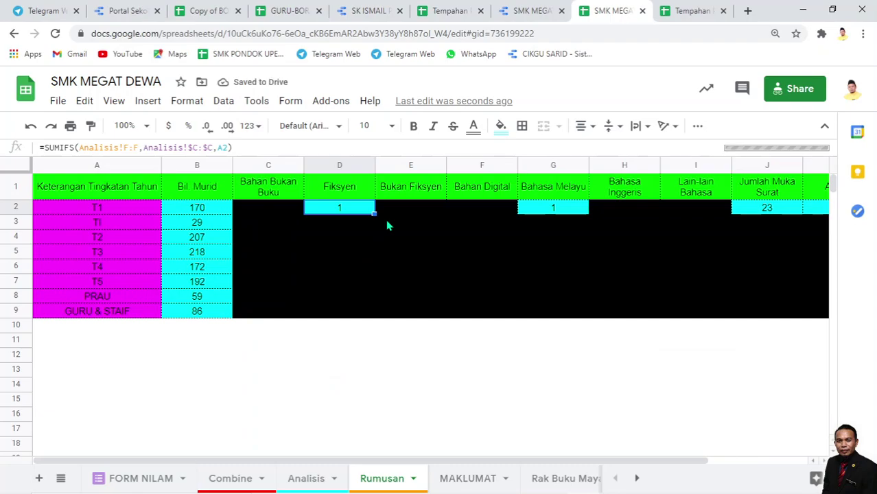
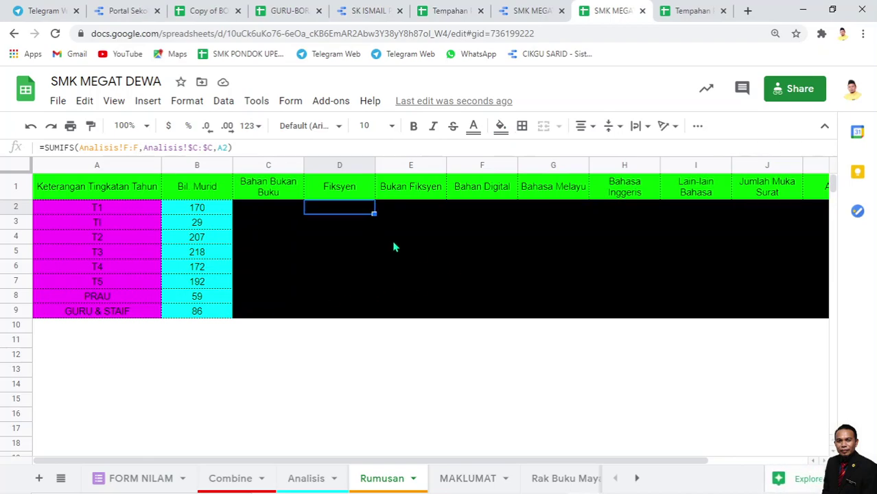
{"action": "left_click", "coordinate": [503, 260]}
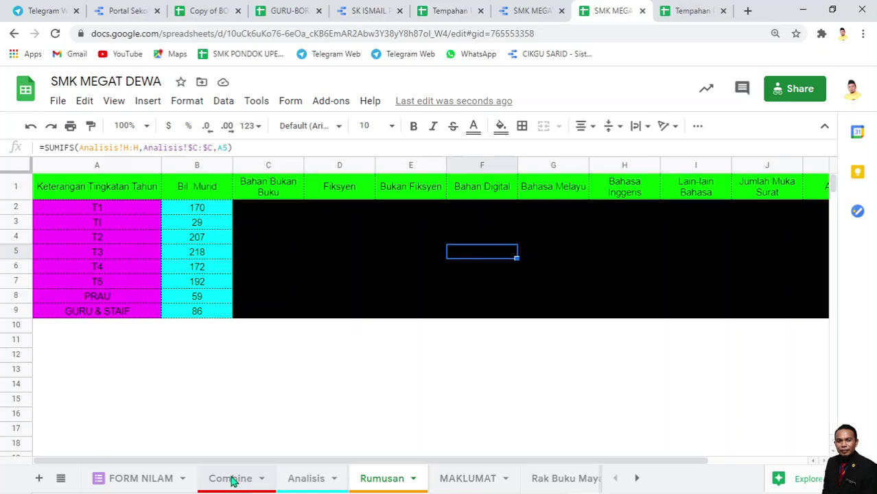
- Clear the sample figures in E3105:L3105 on the Combine sheet and select the blank Nama cell B3105
{"action": "left_click", "coordinate": [232, 480]}
{"action": "scroll", "coordinate": [426, 344], "scroll_direction": "down", "scroll_amount": 15}
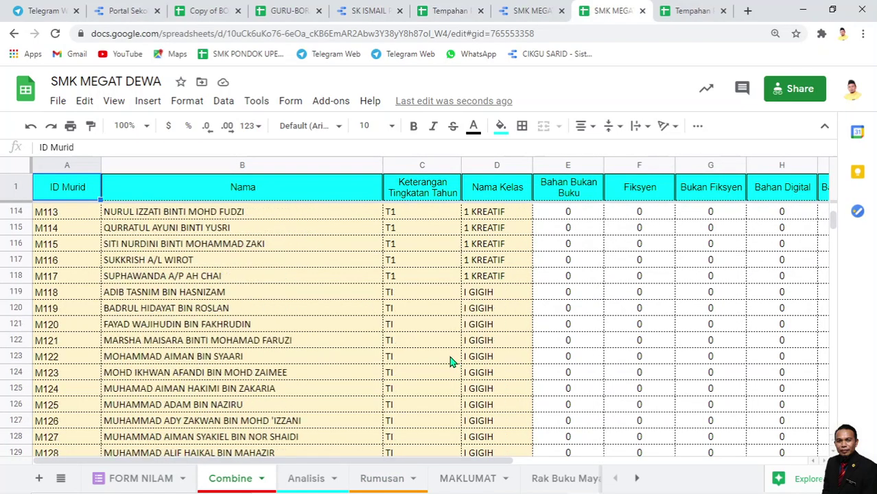
{"action": "left_click_drag", "start_coordinate": [832, 221], "coordinate": [831, 394]}
{"action": "left_click", "coordinate": [267, 231]}
{"action": "mouse_move", "coordinate": [595, 229]}
{"action": "left_mouse_down"}
{"action": "mouse_move", "coordinate": [850, 236]}
{"action": "mouse_move", "coordinate": [594, 229]}
{"action": "left_mouse_up"}
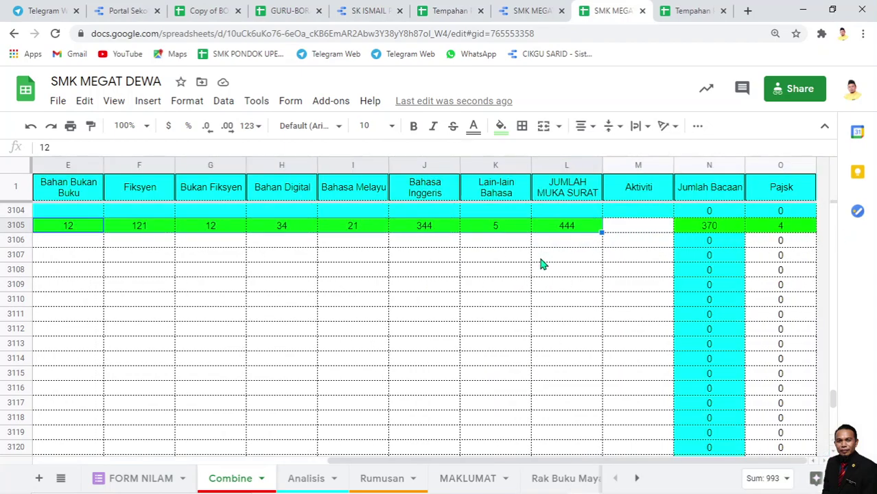
{"action": "key", "text": "Delete"}
{"action": "left_click_drag", "start_coordinate": [513, 462], "coordinate": [358, 466]}
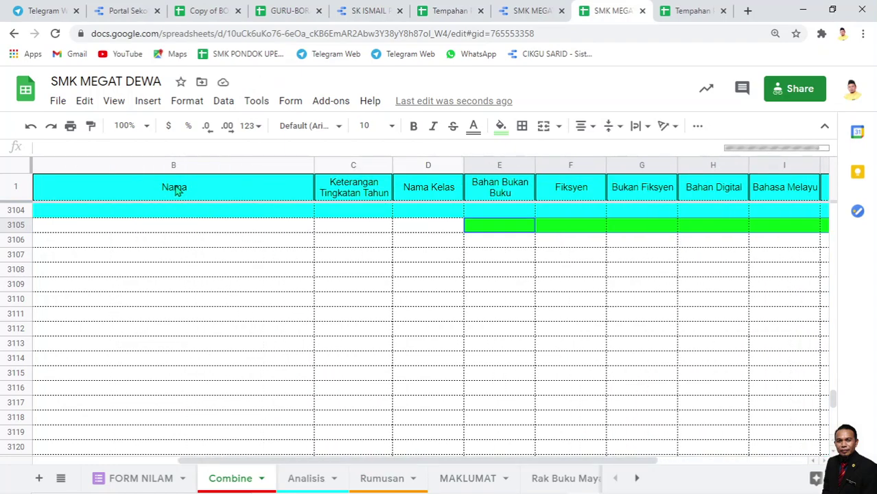
{"action": "left_click", "coordinate": [114, 216]}
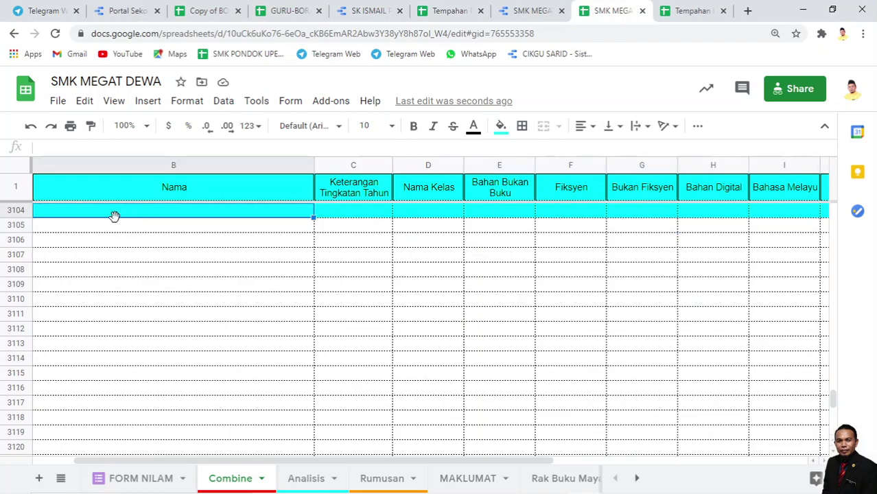
{"action": "left_click", "coordinate": [121, 228]}
{"action": "left_click", "coordinate": [170, 217]}
{"action": "left_click", "coordinate": [165, 227]}
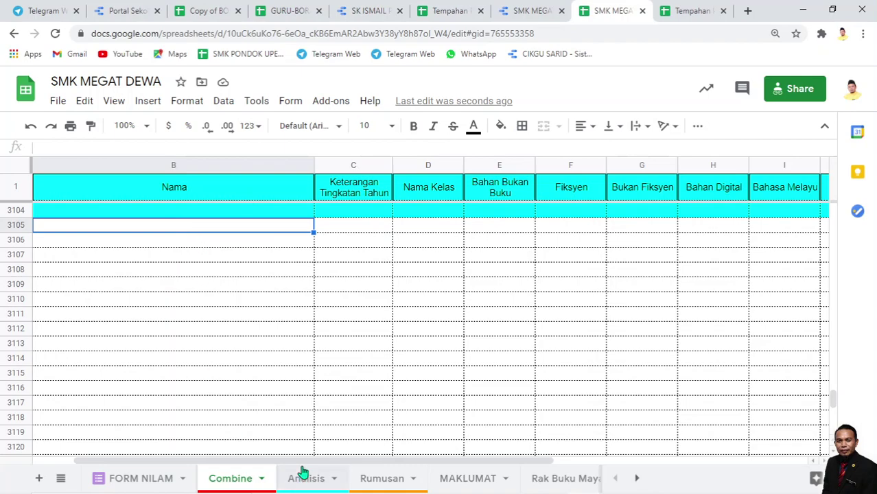
- Copy the name list A1:A377 from the datamigrate sheet of the Copy of BORANG REKOD BACAAN MURID (NILAM) spreadsheet
{"action": "left_click", "coordinate": [203, 6]}
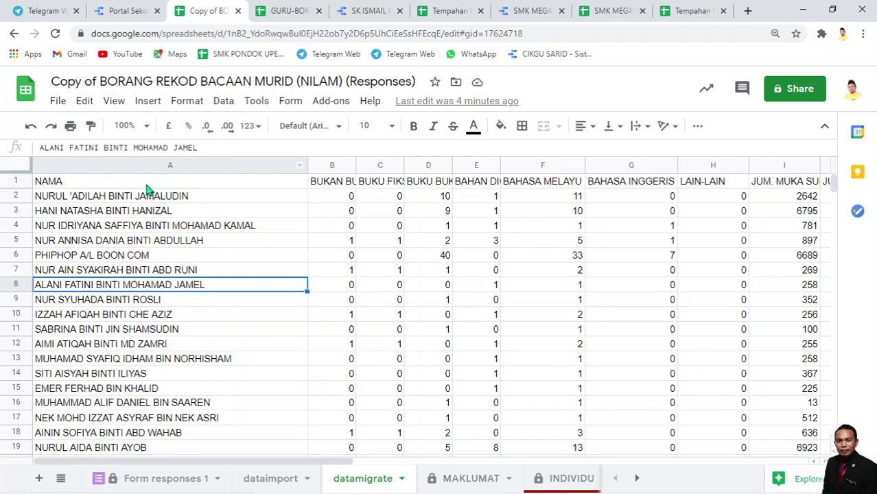
{"action": "left_click", "coordinate": [147, 186]}
{"action": "left_click_drag", "start_coordinate": [135, 447], "coordinate": [137, 490]}
{"action": "scroll", "coordinate": [224, 357], "scroll_direction": "down", "scroll_amount": 10}
{"action": "scroll", "coordinate": [223, 356], "scroll_direction": "down", "scroll_amount": 20}
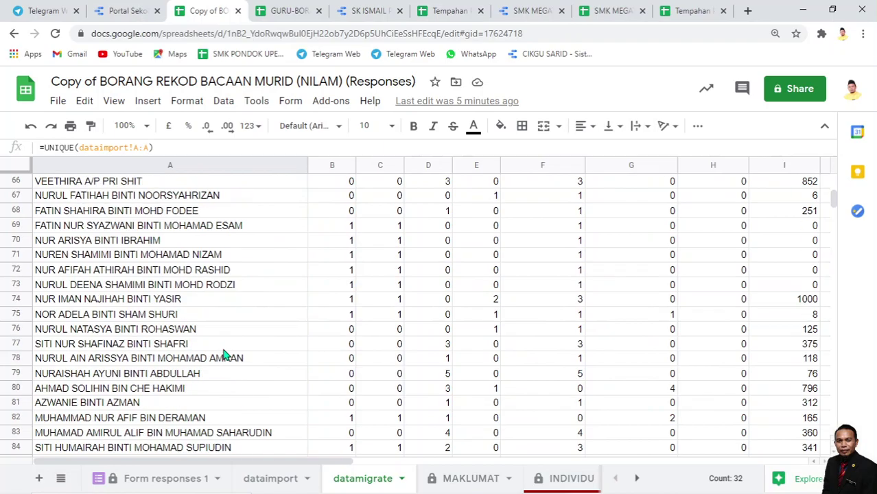
{"action": "scroll", "coordinate": [225, 383], "scroll_direction": "down", "scroll_amount": 20}
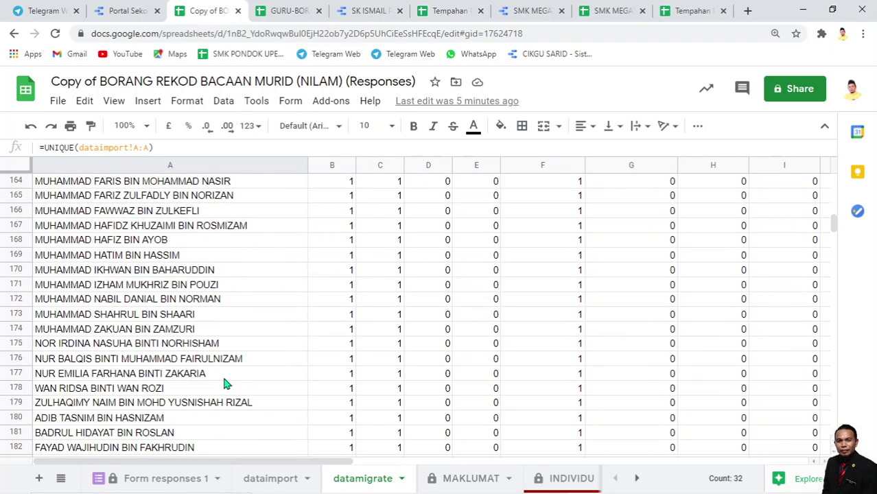
{"action": "scroll", "coordinate": [217, 381], "scroll_direction": "down", "scroll_amount": 6}
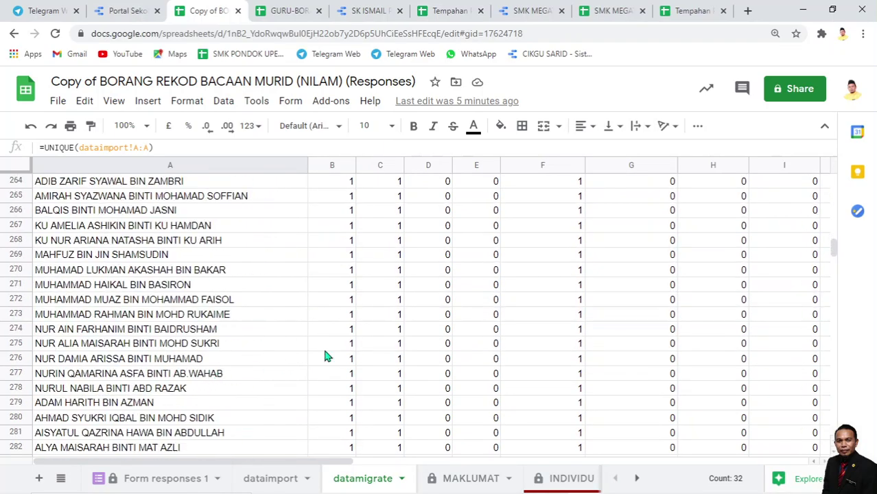
{"action": "left_click_drag", "start_coordinate": [832, 245], "coordinate": [832, 272]}
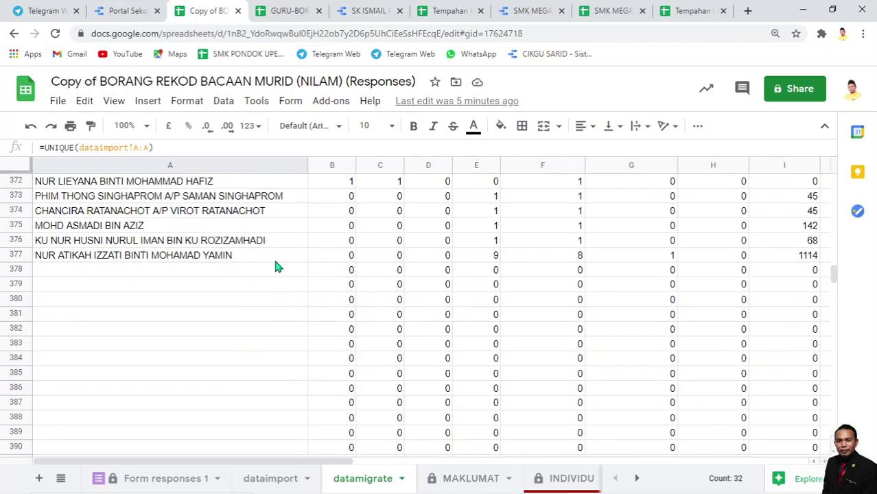
{"action": "left_click", "coordinate": [217, 256], "text": "shift"}
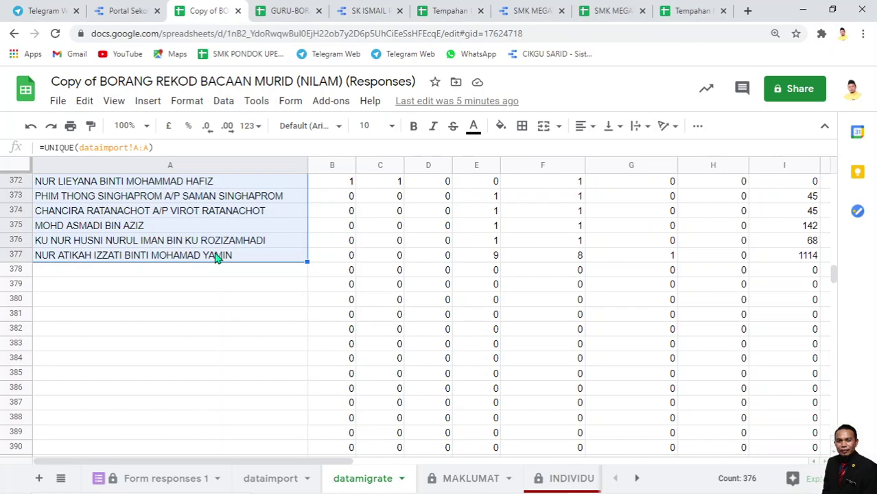
{"action": "right_click", "coordinate": [193, 220]}
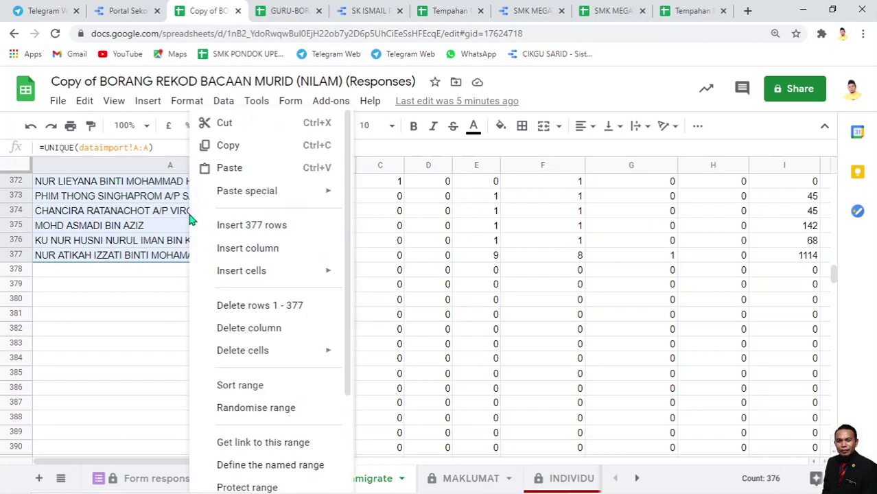
{"action": "left_click", "coordinate": [234, 152]}
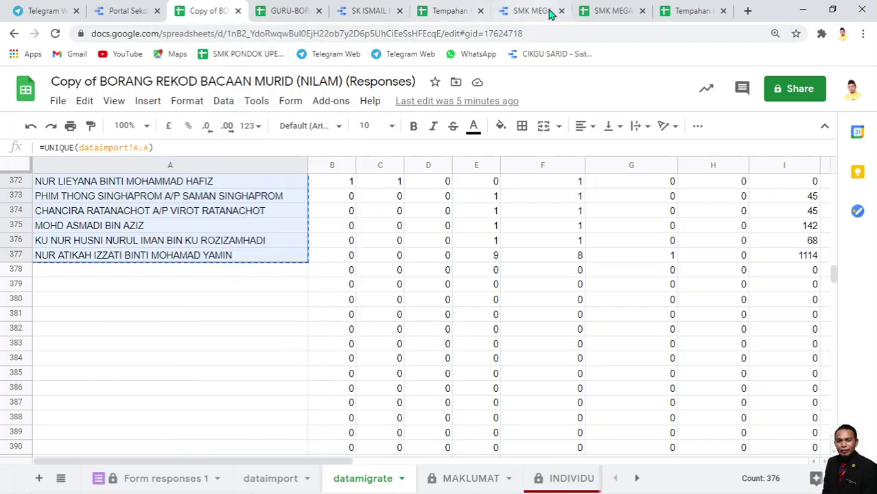
- Paste the copied names as values only into the SMK MEGAT DEWA Combine sheet, starting at B3105
{"action": "left_click", "coordinate": [611, 11]}
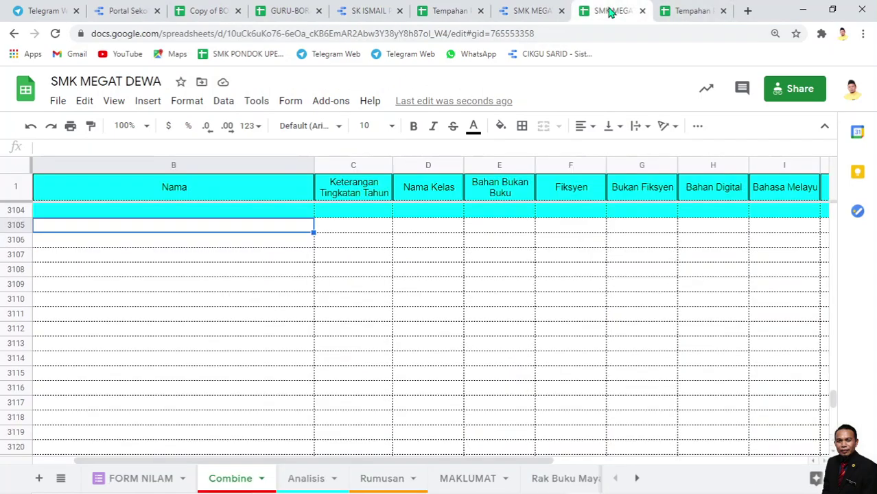
{"action": "right_click", "coordinate": [145, 232]}
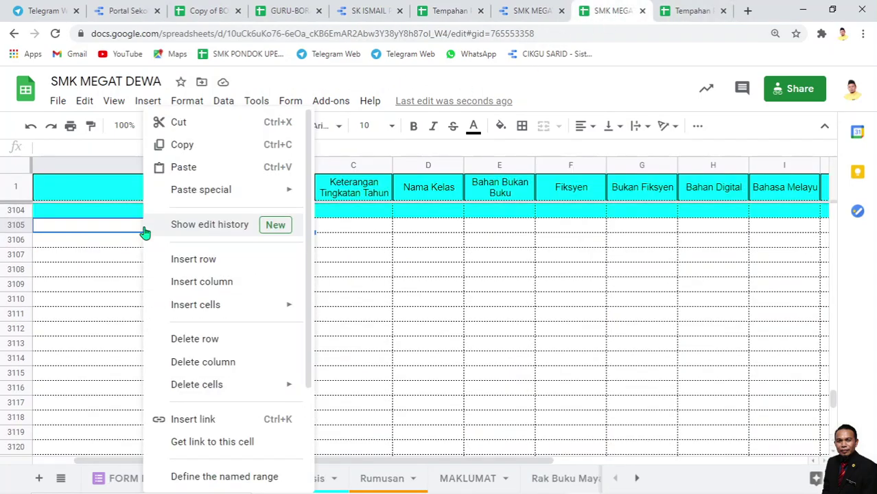
{"action": "mouse_move", "coordinate": [246, 197]}
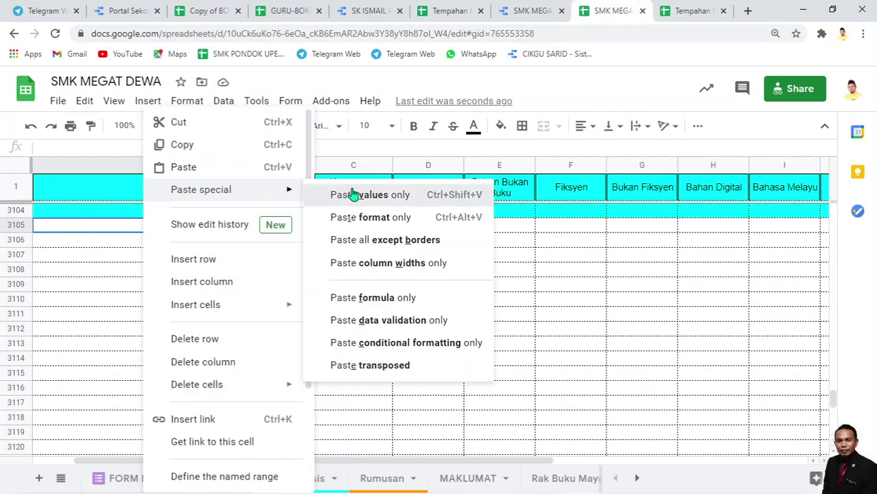
{"action": "left_click", "coordinate": [352, 195]}
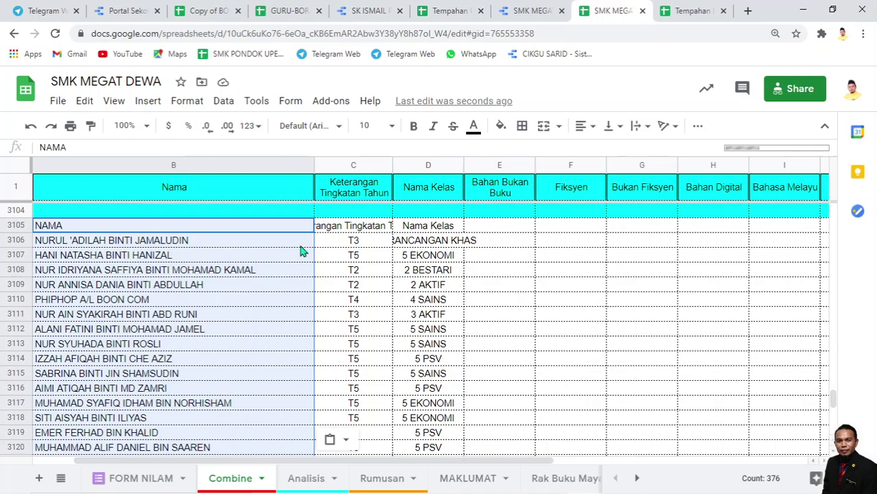
- Examine the Keterangan Tingkatan Tahun and Nama Kelas entries beside the pasted names on the Combine sheet, from row 3105 down
{"action": "scroll", "coordinate": [300, 253], "scroll_direction": "down", "scroll_amount": 4}
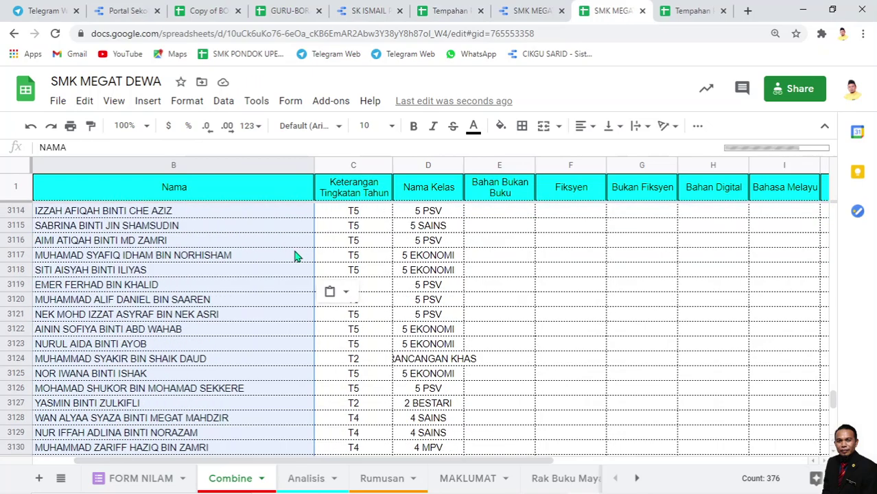
{"action": "scroll", "coordinate": [295, 256], "scroll_direction": "down", "scroll_amount": 17}
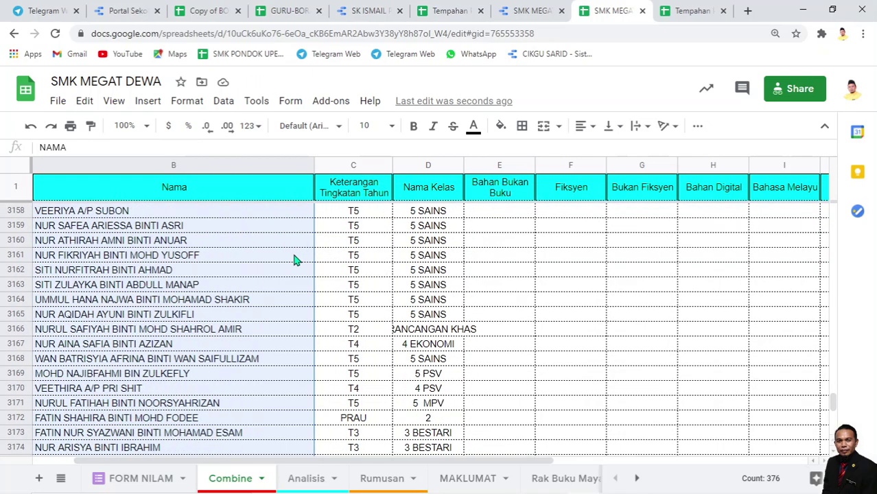
{"action": "scroll", "coordinate": [295, 259], "scroll_direction": "up", "scroll_amount": 20}
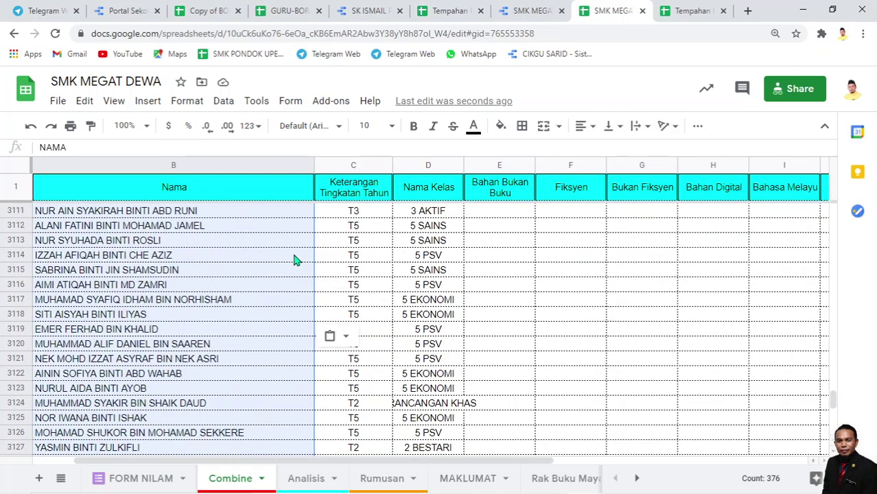
{"action": "left_click", "coordinate": [346, 277]}
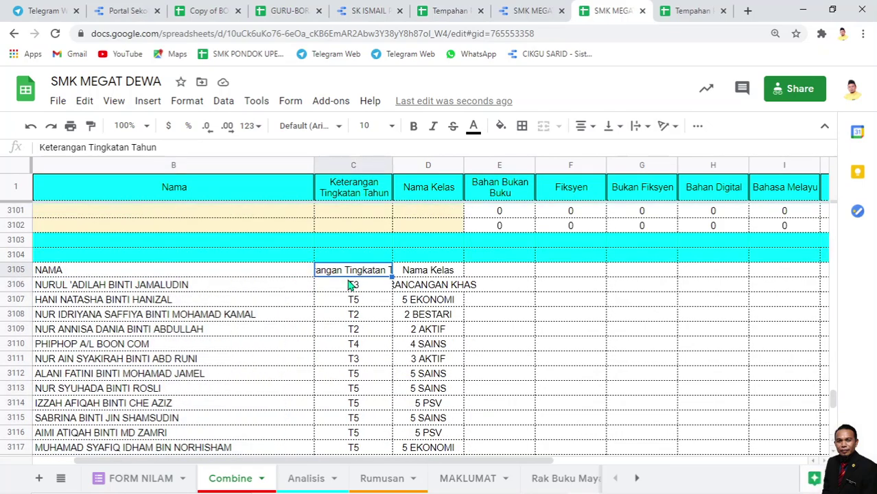
{"action": "left_click", "coordinate": [349, 282]}
{"action": "left_click_drag", "start_coordinate": [359, 276], "coordinate": [376, 418]}
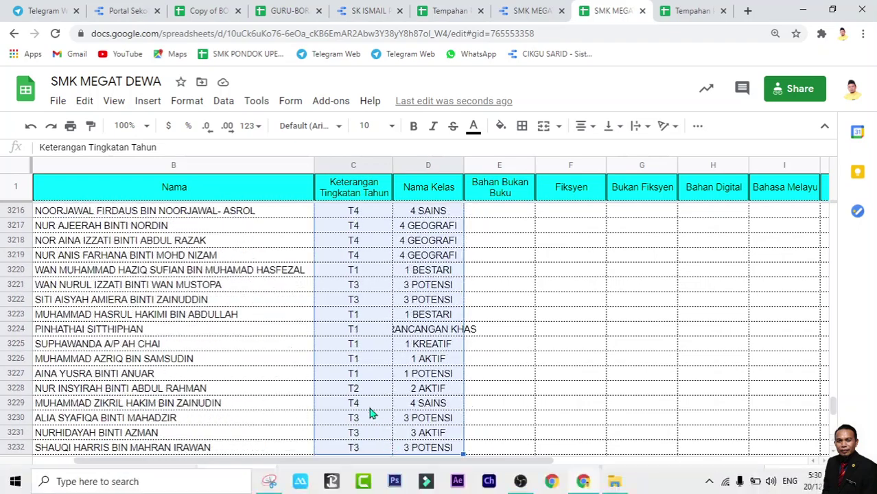
{"action": "scroll", "coordinate": [363, 367], "scroll_direction": "down", "scroll_amount": 5}
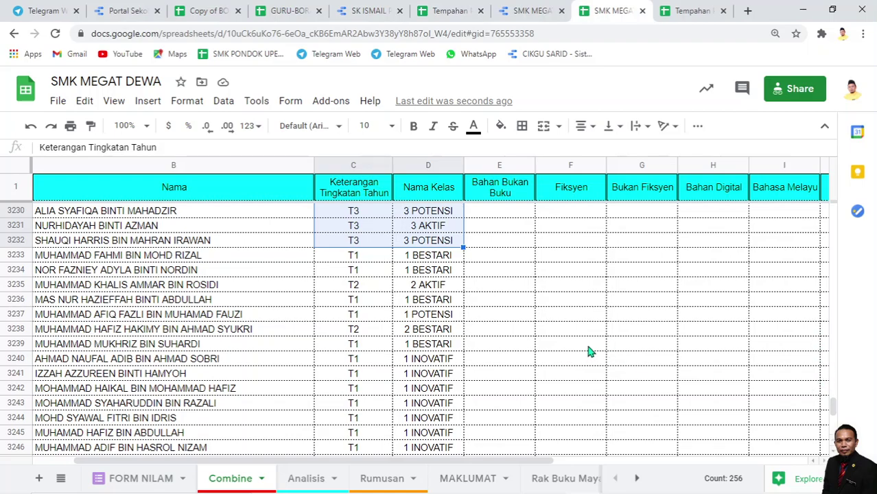
{"action": "scroll", "coordinate": [403, 362], "scroll_direction": "down", "scroll_amount": 10}
{"action": "left_click", "coordinate": [427, 373]}
{"action": "scroll", "coordinate": [370, 357], "scroll_direction": "down", "scroll_amount": 10}
{"action": "scroll", "coordinate": [446, 412], "scroll_direction": "down", "scroll_amount": 20}
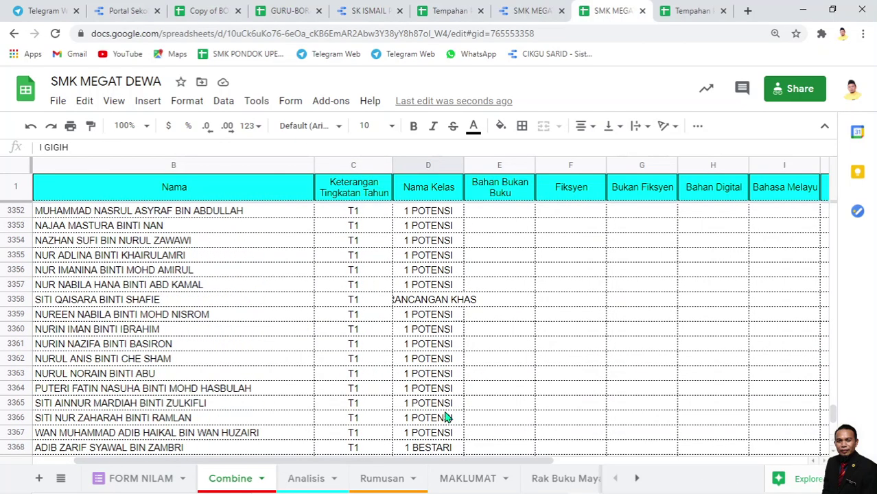
{"action": "scroll", "coordinate": [443, 418], "scroll_direction": "down", "scroll_amount": 20}
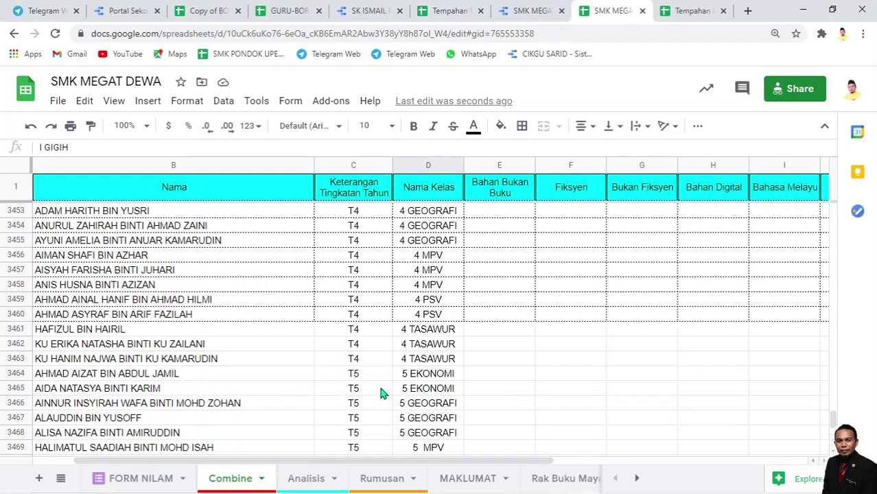
{"action": "left_click", "coordinate": [356, 272]}
{"action": "left_click", "coordinate": [425, 273]}
{"action": "mouse_move", "coordinate": [833, 417]}
{"action": "left_mouse_down"}
{"action": "mouse_move", "coordinate": [832, 382]}
{"action": "mouse_move", "coordinate": [832, 398]}
{"action": "left_mouse_up"}
{"action": "left_click", "coordinate": [375, 231]}
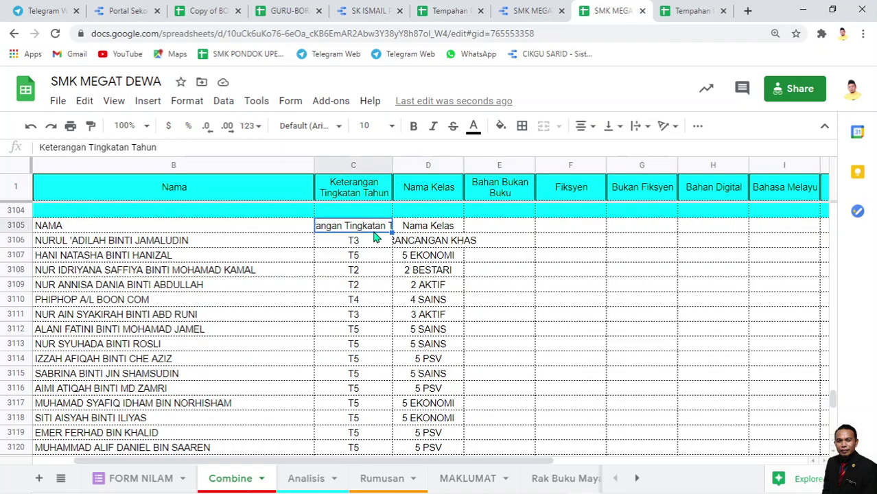
{"action": "left_click_drag", "start_coordinate": [365, 232], "coordinate": [440, 245]}
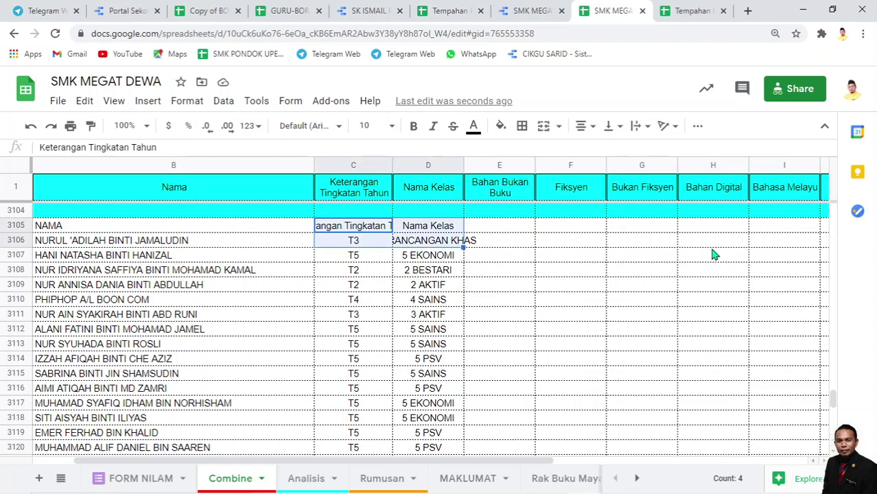
{"action": "scroll", "coordinate": [359, 294], "scroll_direction": "down", "scroll_amount": 12}
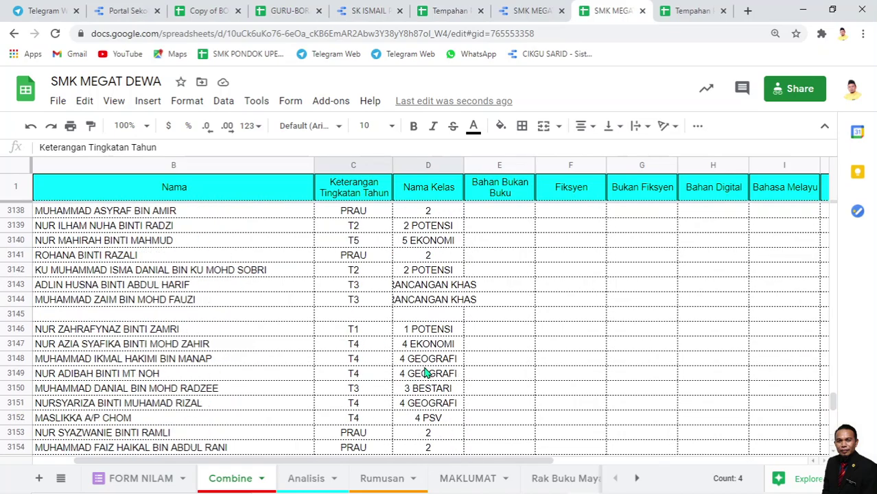
- Check the Keterangan Tingkatan Tahun and Nama Kelas entries down to row 3481 on the Combine sheet and inspect the lookup formula in C2
{"action": "left_click_drag", "start_coordinate": [831, 406], "coordinate": [833, 418]}
{"action": "scroll", "coordinate": [395, 322], "scroll_direction": "down", "scroll_amount": 4}
{"action": "scroll", "coordinate": [412, 320], "scroll_direction": "up", "scroll_amount": 3}
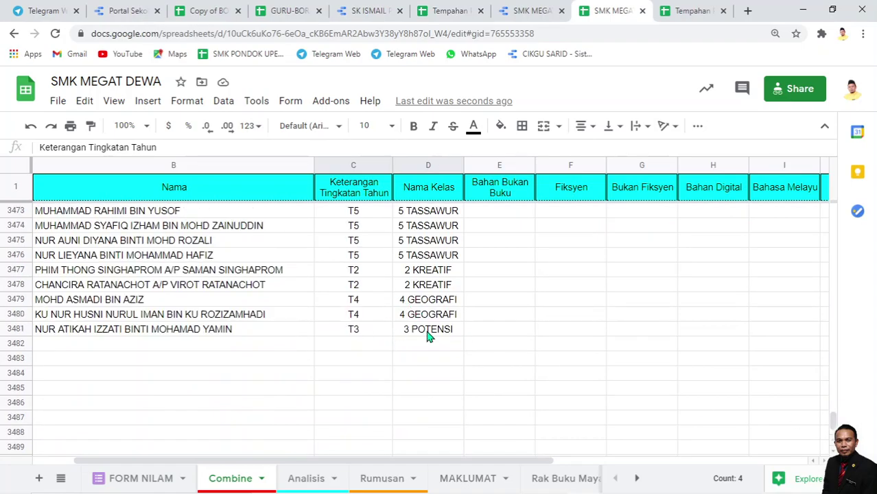
{"action": "left_click", "coordinate": [428, 335], "text": "shift"}
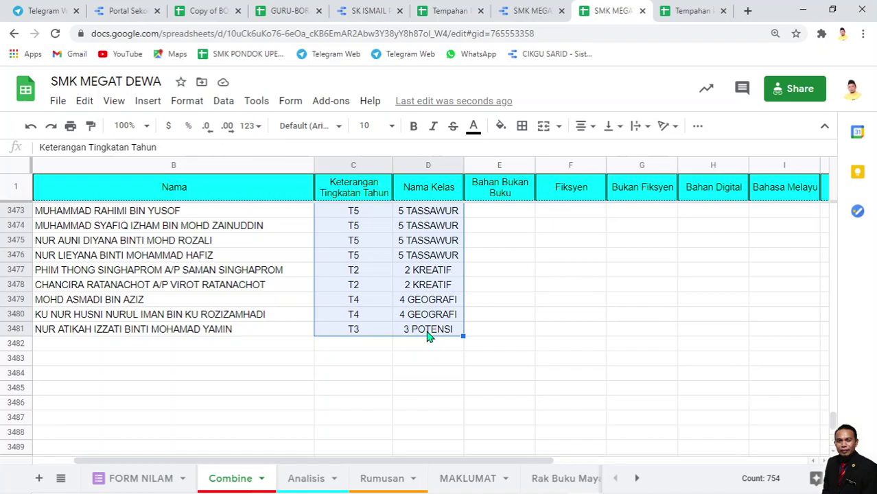
{"action": "left_click", "coordinate": [512, 353]}
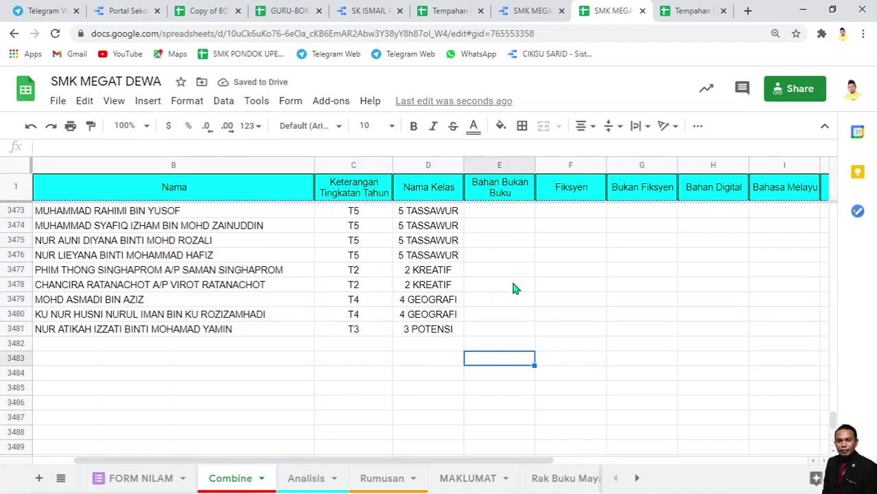
{"action": "left_click_drag", "start_coordinate": [835, 419], "coordinate": [835, 205]}
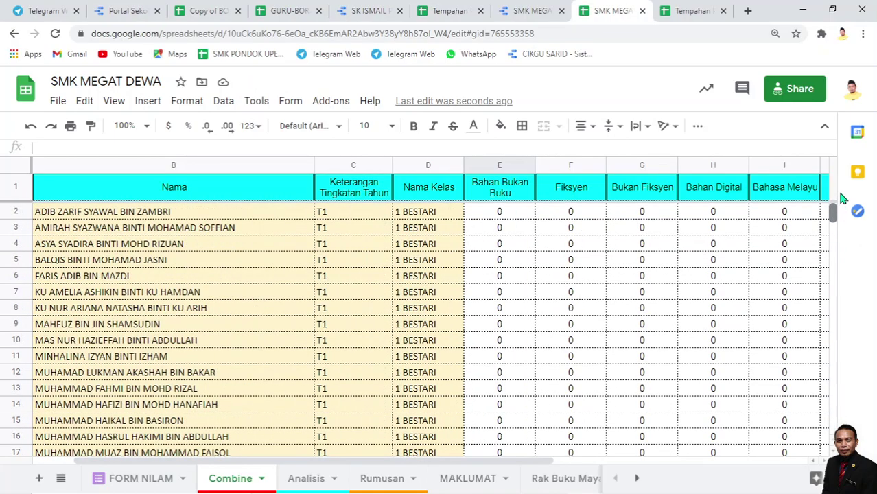
{"action": "left_click", "coordinate": [367, 217]}
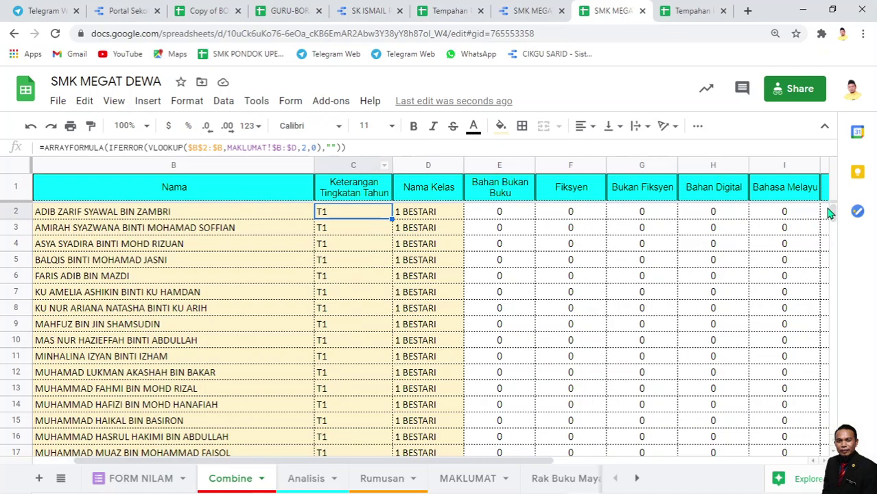
{"action": "left_click_drag", "start_coordinate": [831, 215], "coordinate": [832, 400]}
{"action": "scroll", "coordinate": [678, 293], "scroll_direction": "up", "scroll_amount": 4}
{"action": "scroll", "coordinate": [643, 357], "scroll_direction": "down", "scroll_amount": 4}
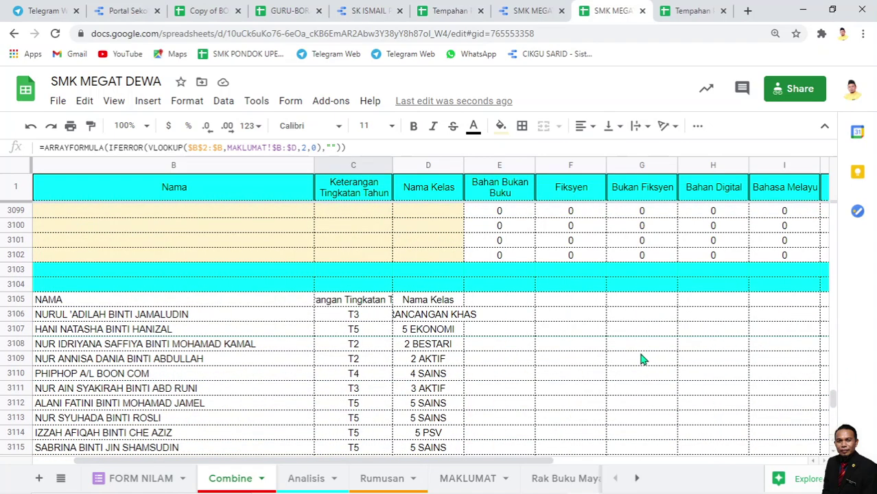
{"action": "scroll", "coordinate": [499, 213], "scroll_direction": "up", "scroll_amount": 1}
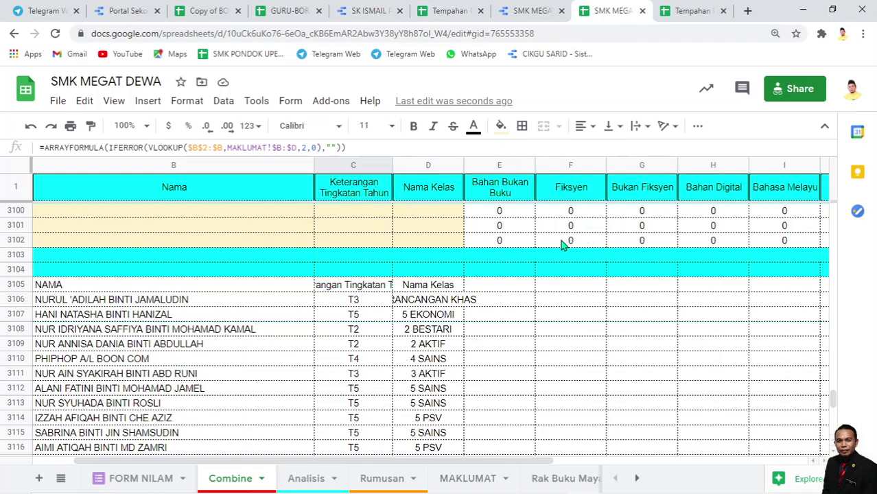
- Compare the reading-count columns on the datamigrate sheet with the blank columns E to M beside the pasted names on the Combine sheet
{"action": "left_click", "coordinate": [209, 11]}
{"action": "left_click_drag", "start_coordinate": [836, 276], "coordinate": [835, 177]}
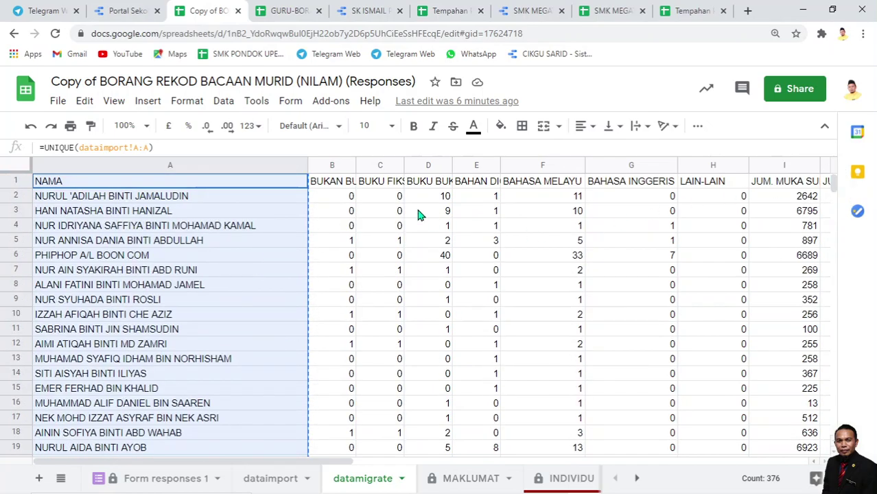
{"action": "left_click", "coordinate": [350, 196]}
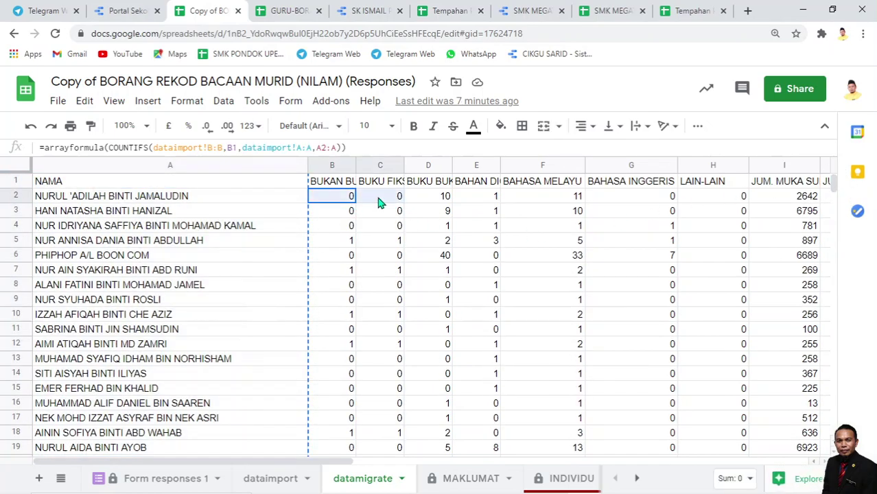
{"action": "left_click_drag", "start_coordinate": [380, 203], "coordinate": [468, 202]}
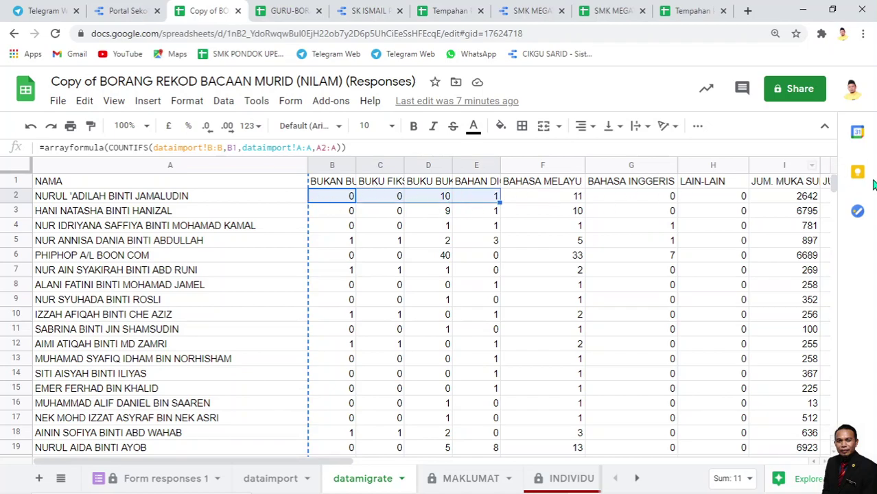
{"action": "left_click_drag", "start_coordinate": [831, 182], "coordinate": [833, 197]}
{"action": "left_click", "coordinate": [613, 13]}
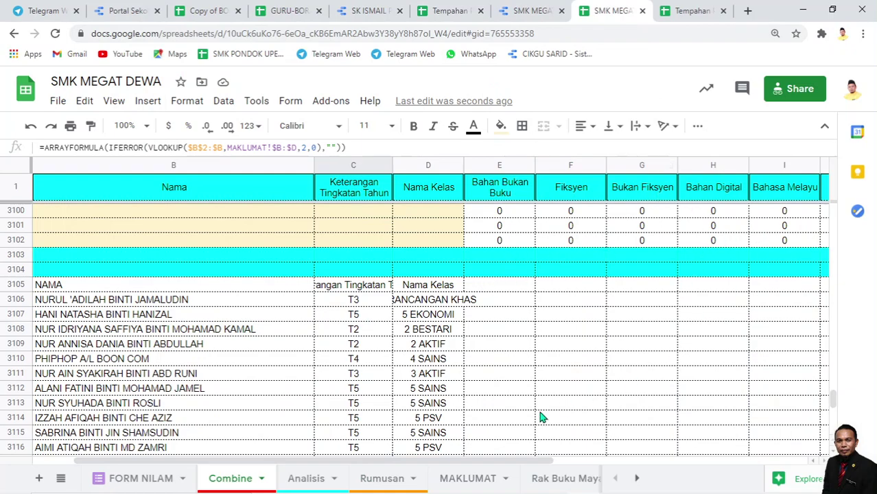
{"action": "left_click_drag", "start_coordinate": [550, 461], "coordinate": [743, 475]}
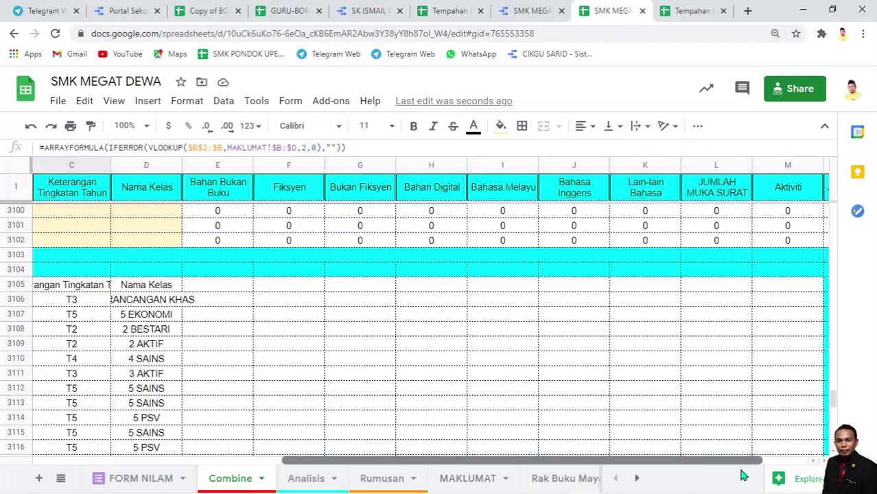
{"action": "left_click_drag", "start_coordinate": [744, 475], "coordinate": [744, 474]}
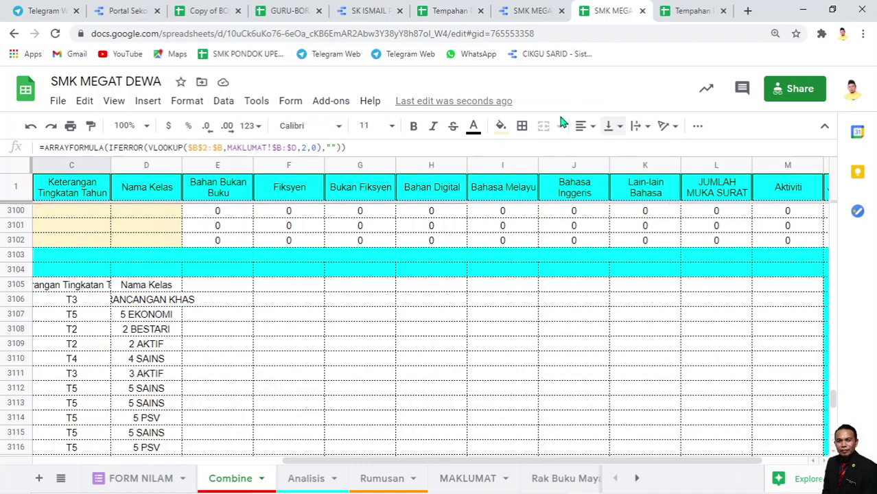
- Copy the reading figures B2:J377 from the datamigrate sheet of the Copy of BORANG REKOD BACAAN MURID (NILAM) spreadsheet
{"action": "left_click", "coordinate": [206, 11]}
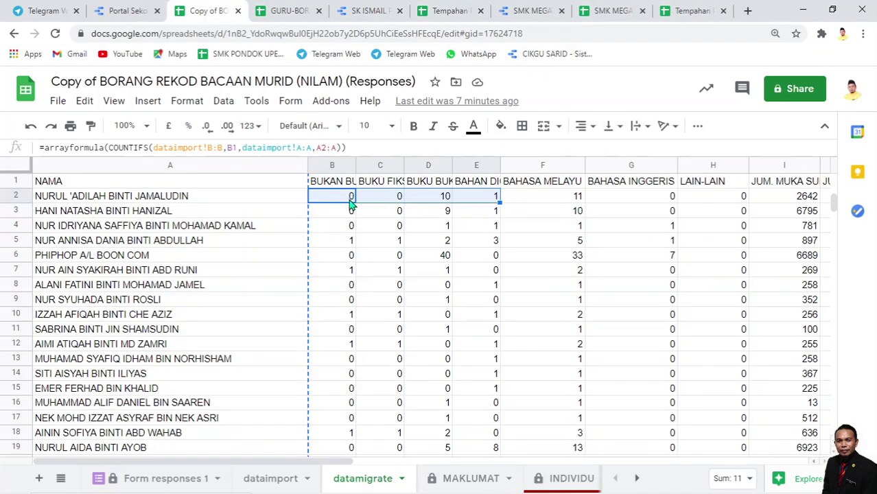
{"action": "left_click", "coordinate": [350, 199]}
{"action": "left_click_drag", "start_coordinate": [351, 200], "coordinate": [769, 208]}
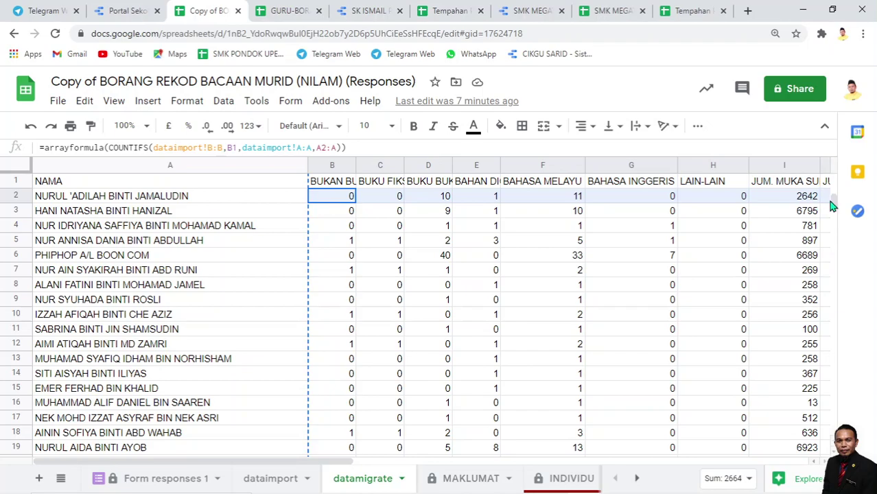
{"action": "left_click_drag", "start_coordinate": [836, 205], "coordinate": [513, 206]}
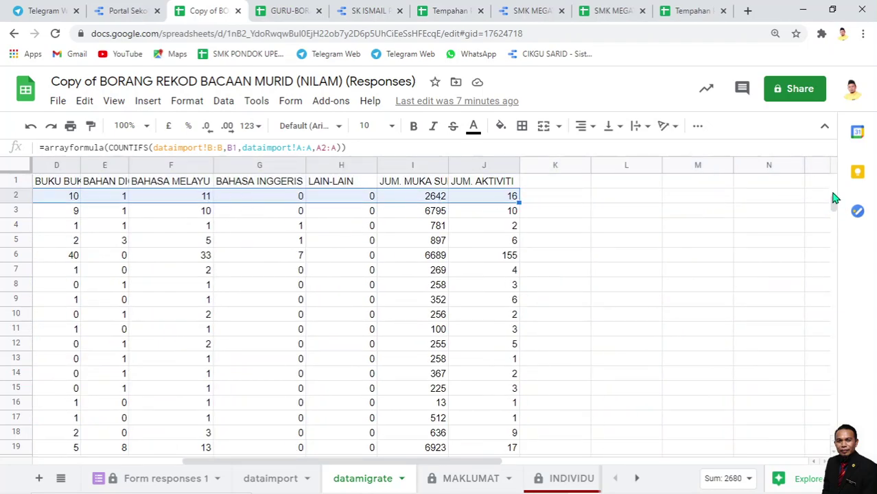
{"action": "left_click_drag", "start_coordinate": [834, 204], "coordinate": [832, 312]}
{"action": "left_click_drag", "start_coordinate": [497, 462], "coordinate": [378, 466]}
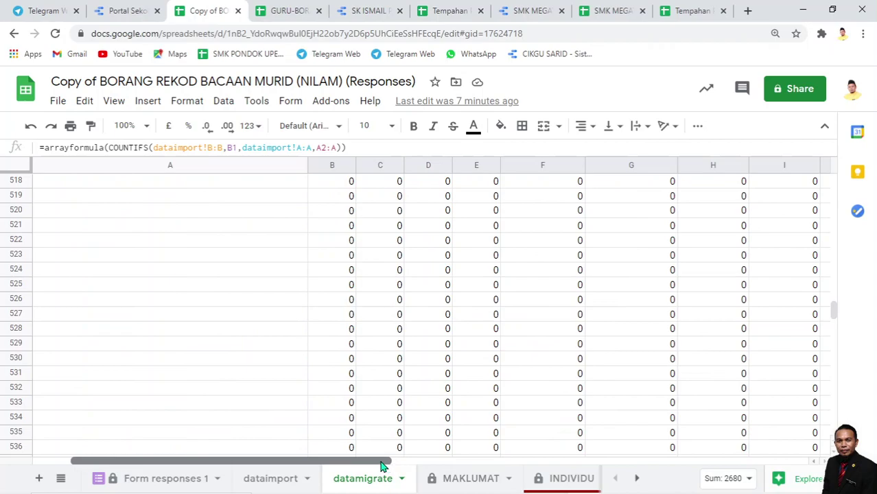
{"action": "scroll", "coordinate": [572, 335], "scroll_direction": "up", "scroll_amount": 11}
{"action": "scroll", "coordinate": [572, 335], "scroll_direction": "up", "scroll_amount": 10}
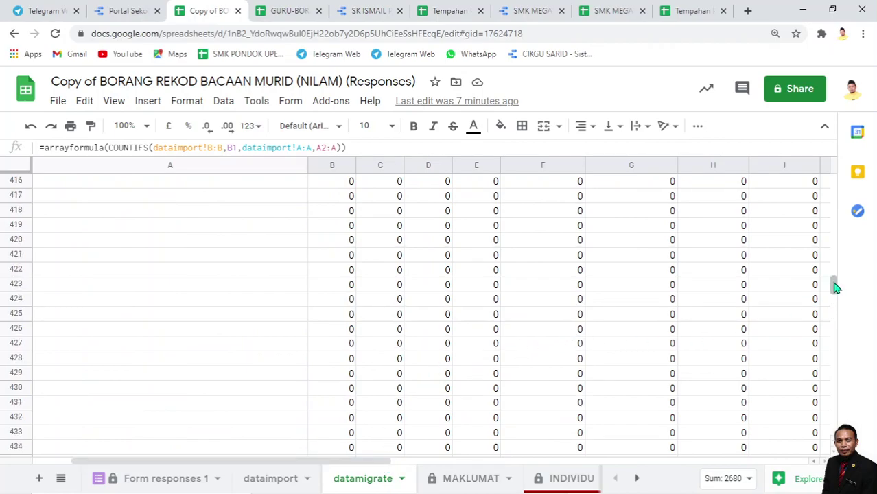
{"action": "scroll", "coordinate": [834, 287], "scroll_direction": "up", "scroll_amount": 10}
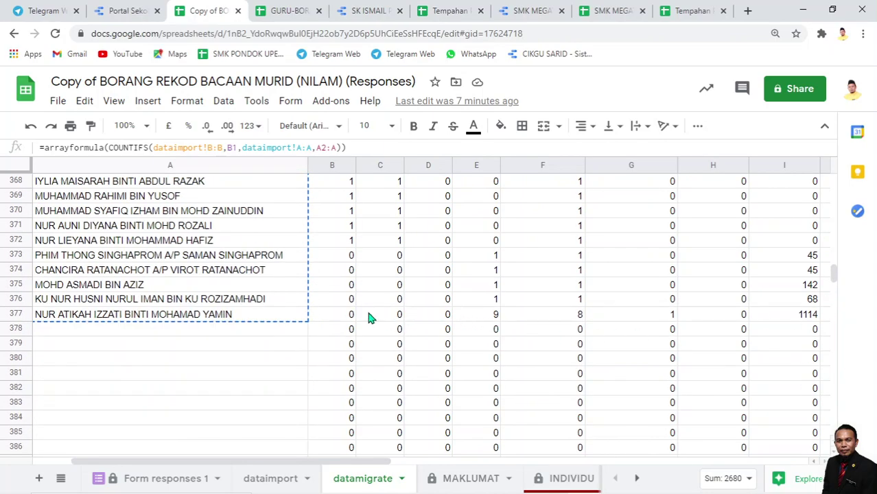
{"action": "left_click", "coordinate": [352, 321], "text": "shift"}
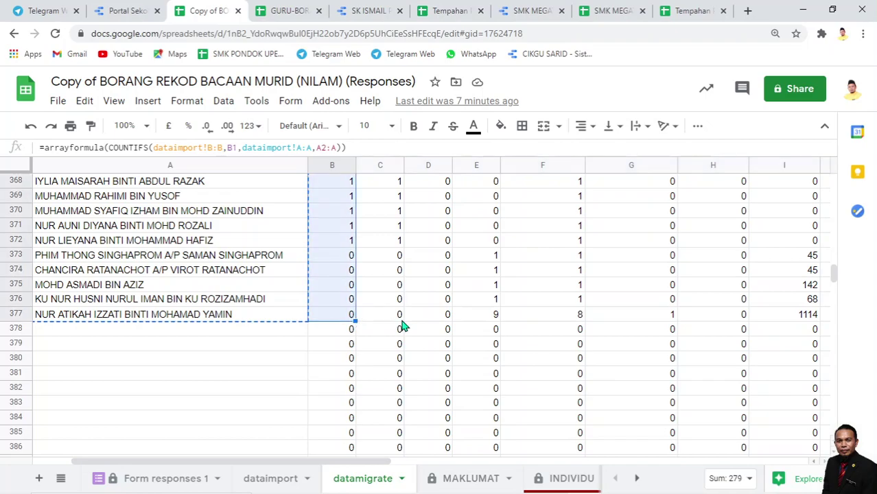
{"action": "left_click", "coordinate": [792, 320], "text": "shift"}
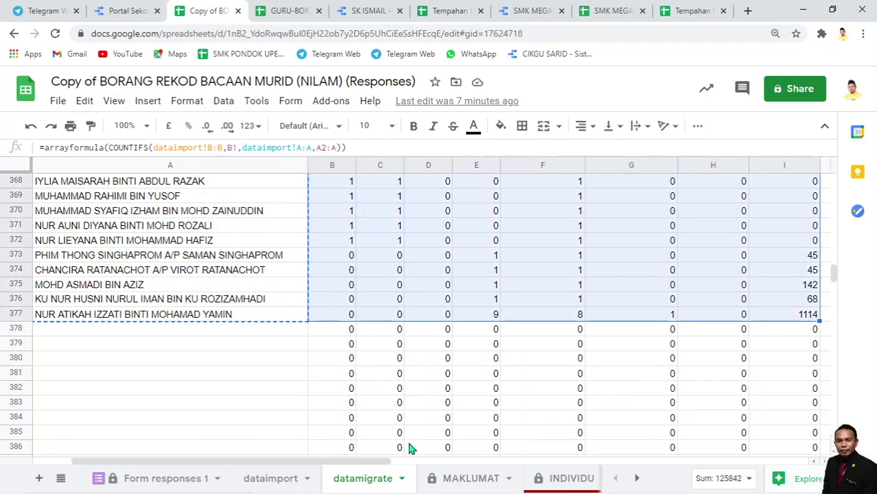
{"action": "left_click_drag", "start_coordinate": [397, 464], "coordinate": [476, 464]}
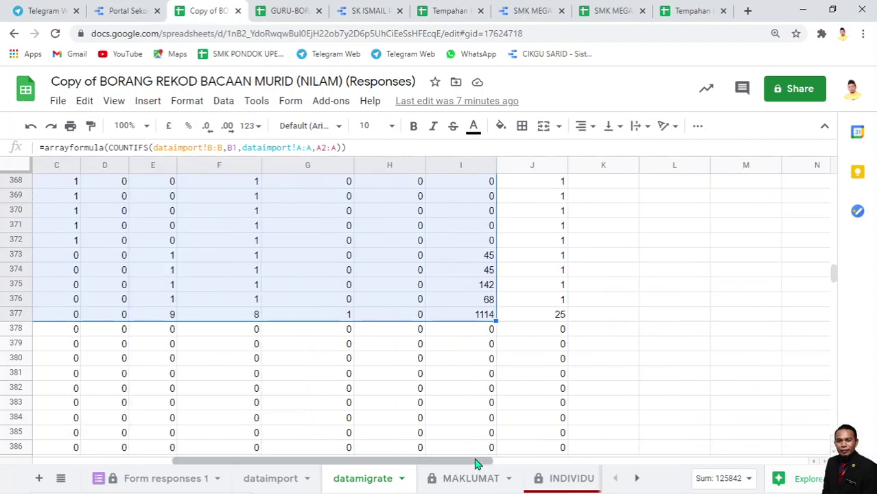
{"action": "left_click", "coordinate": [542, 320], "text": "shift"}
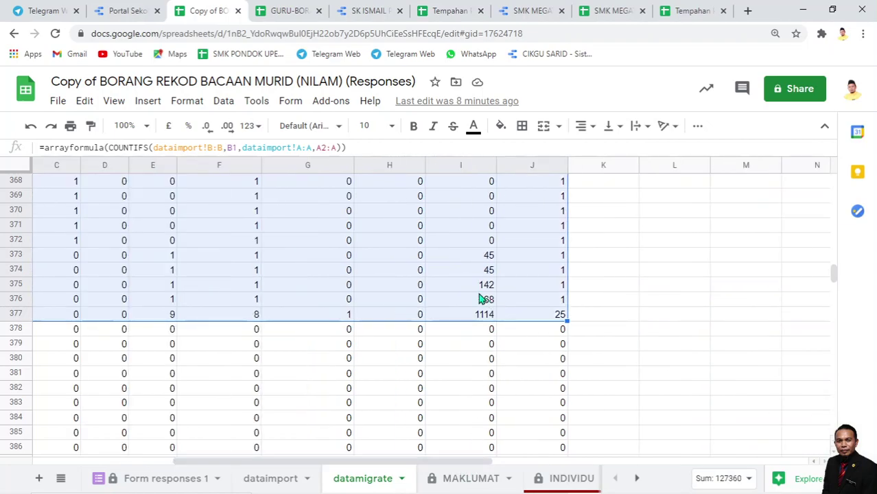
{"action": "right_click", "coordinate": [394, 259]}
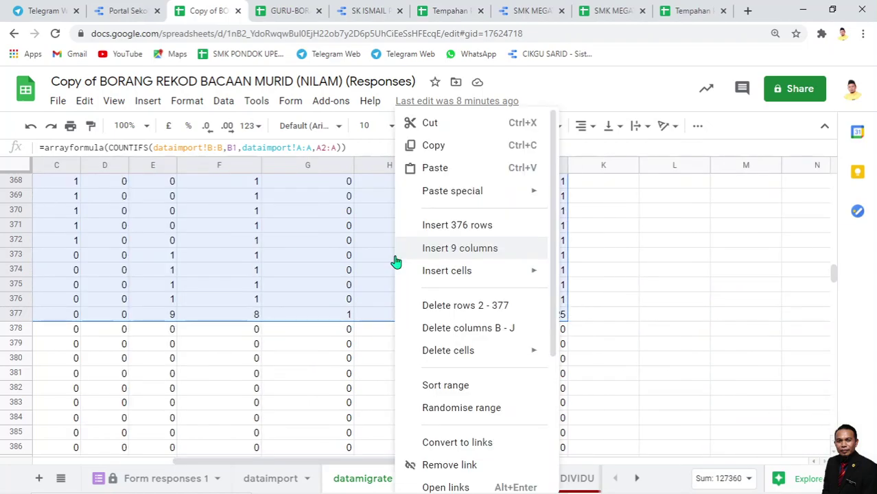
{"action": "left_click", "coordinate": [433, 147]}
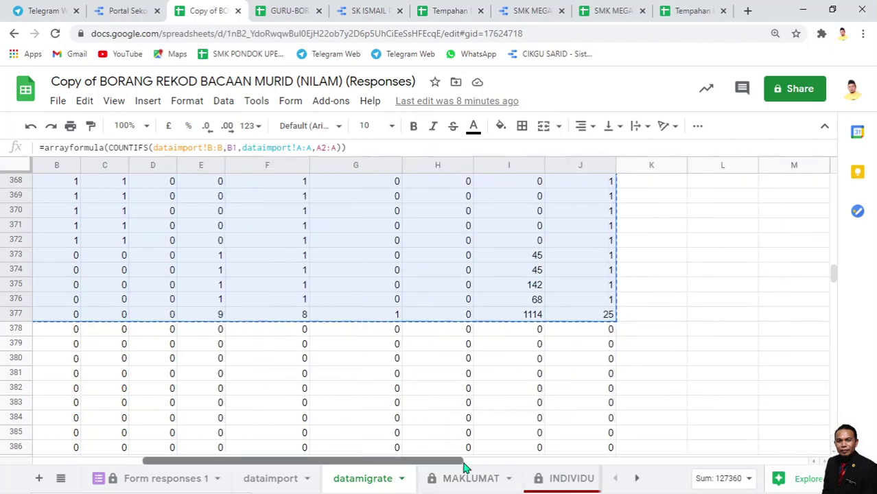
{"action": "left_click_drag", "start_coordinate": [484, 460], "coordinate": [212, 415]}
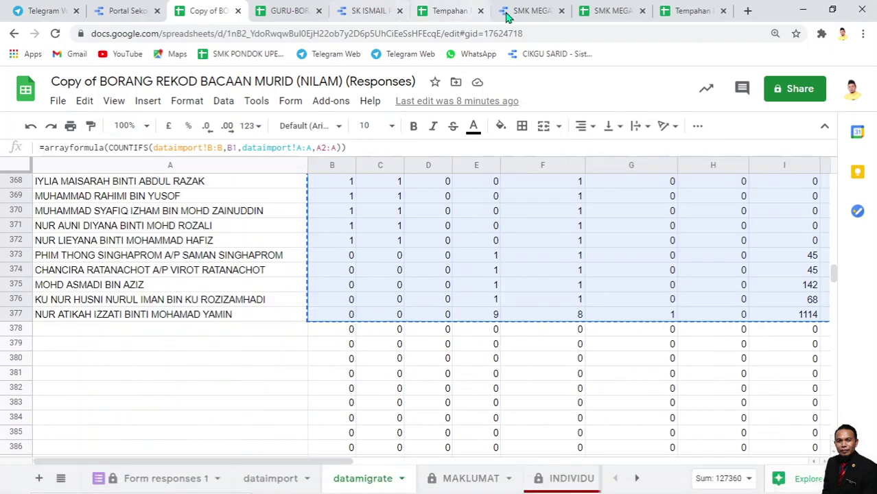
- Paste the copied reading figures as values only into the SMK MEGAT DEWA Combine sheet, starting at E3106
{"action": "left_click", "coordinate": [606, 14]}
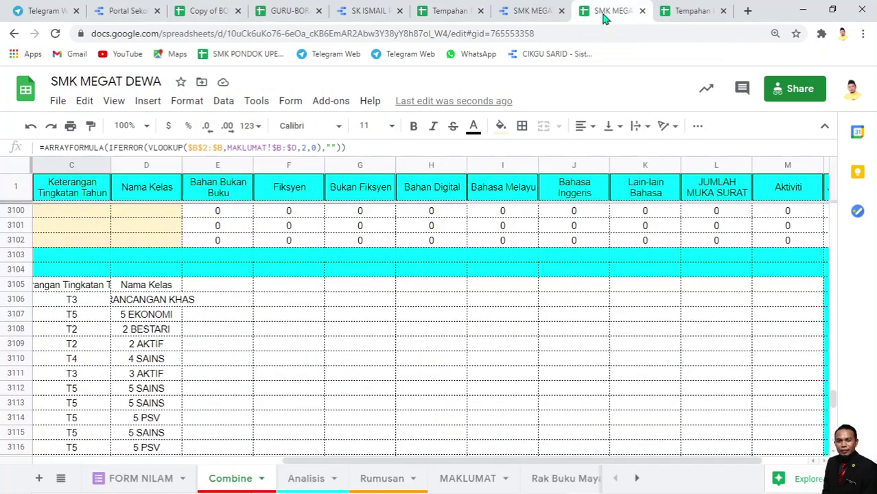
{"action": "left_click", "coordinate": [214, 307]}
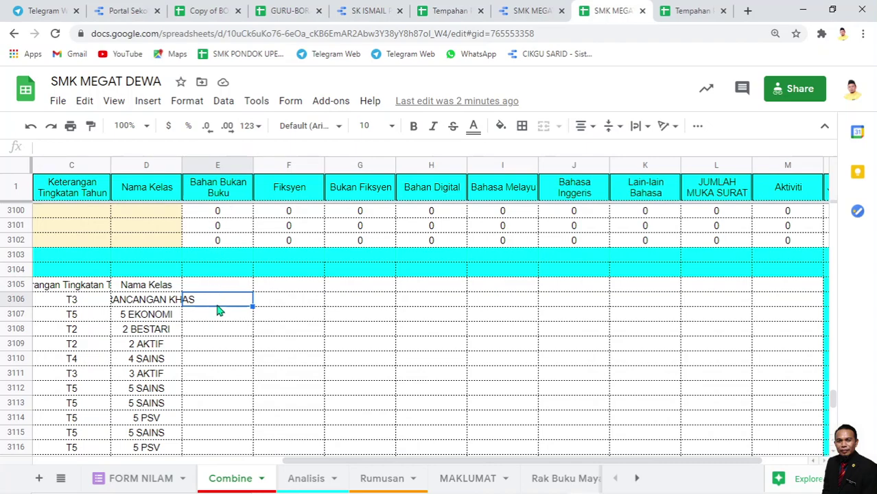
{"action": "right_click", "coordinate": [224, 301]}
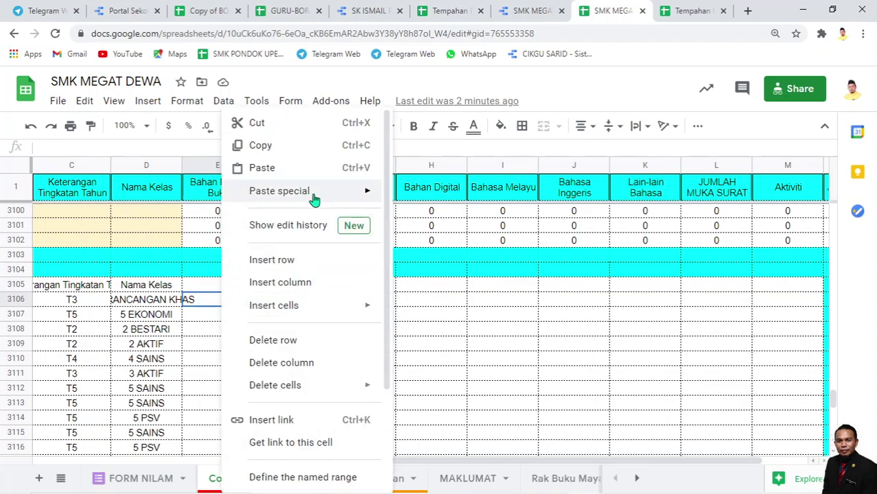
{"action": "mouse_move", "coordinate": [351, 197]}
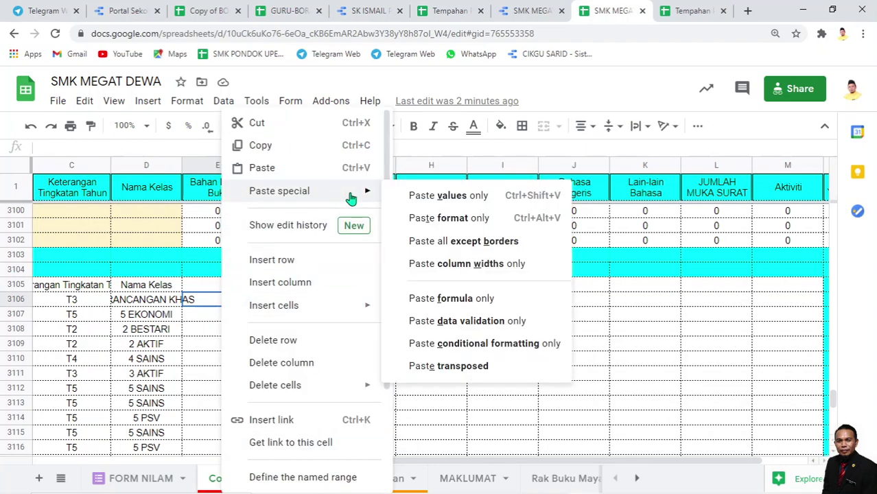
{"action": "left_click", "coordinate": [421, 198]}
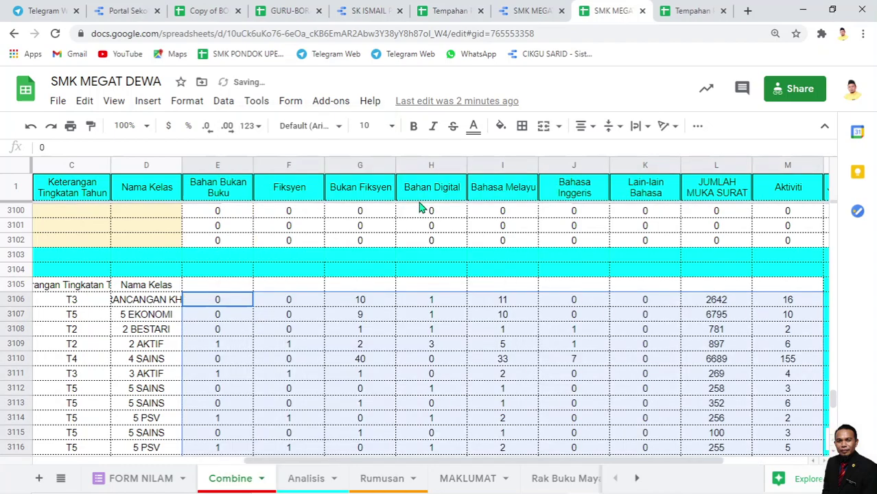
- Check the pasted figures in row 3106 of the Combine sheet from Bahan Bukan Buku to Aktiviti, plus the Jumlah Bacaan and Pajsk columns
{"action": "left_click", "coordinate": [241, 306]}
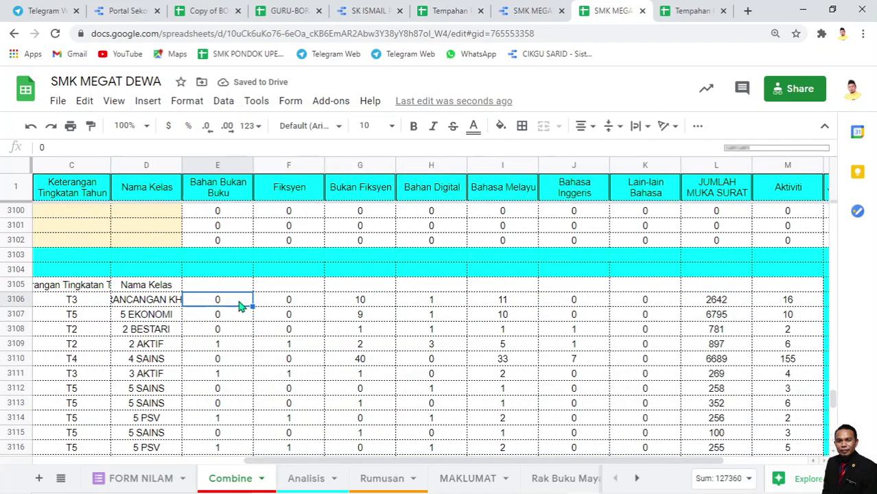
{"action": "left_click", "coordinate": [289, 302]}
{"action": "left_click", "coordinate": [390, 305]}
{"action": "left_click", "coordinate": [443, 306]}
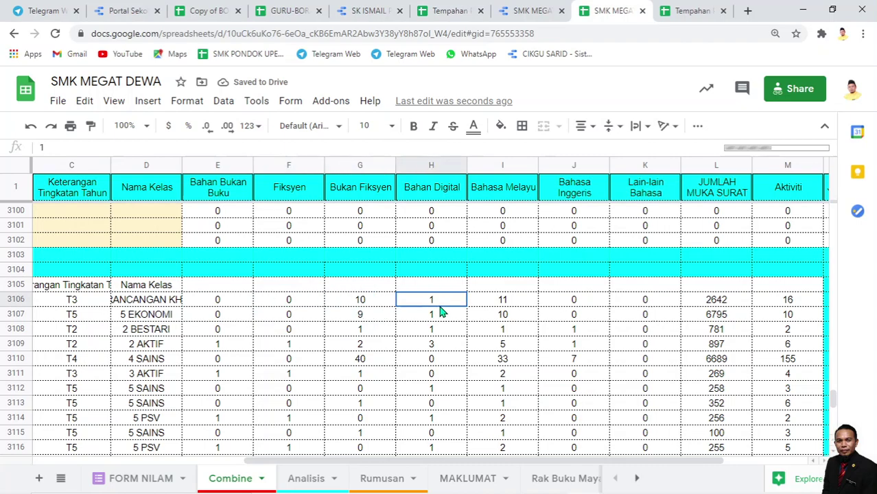
{"action": "left_click", "coordinate": [520, 304]}
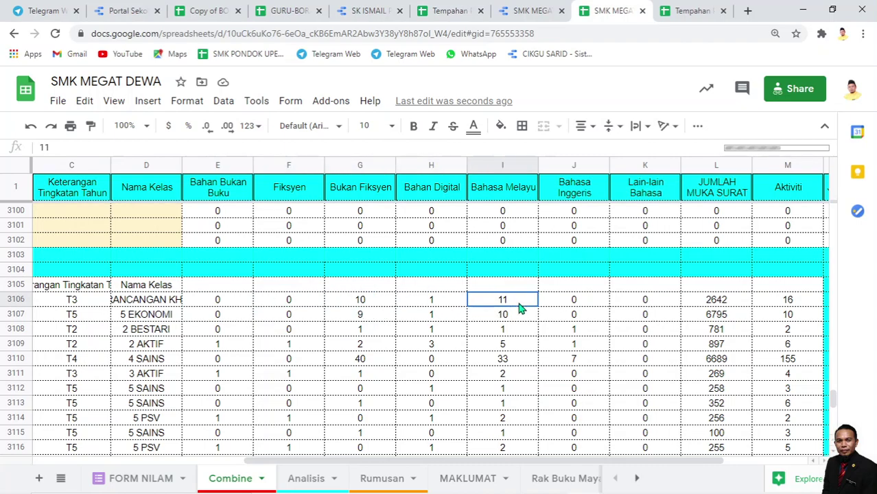
{"action": "left_click", "coordinate": [592, 307]}
{"action": "left_click", "coordinate": [648, 306]}
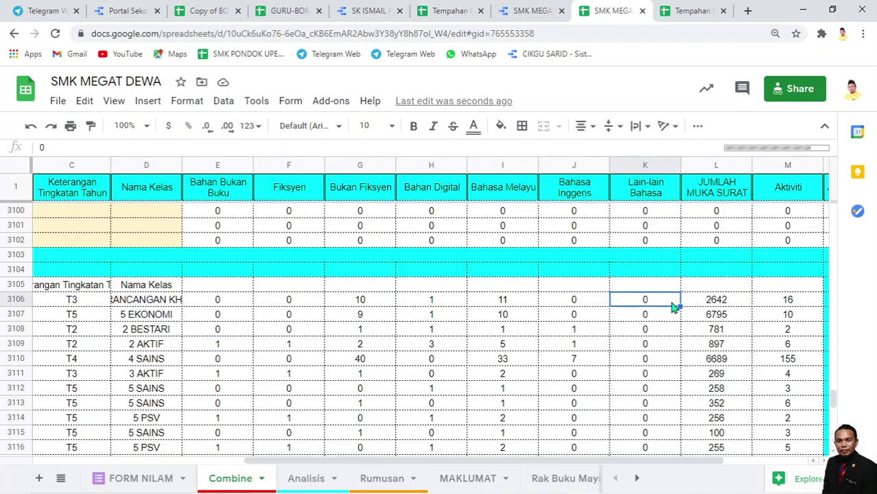
{"action": "left_click", "coordinate": [711, 306]}
{"action": "left_click", "coordinate": [783, 302]}
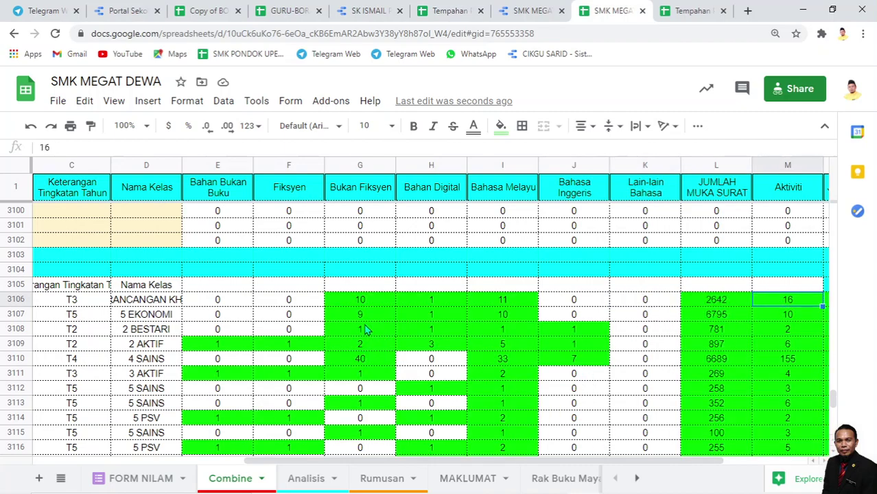
{"action": "left_click_drag", "start_coordinate": [534, 462], "coordinate": [613, 465]}
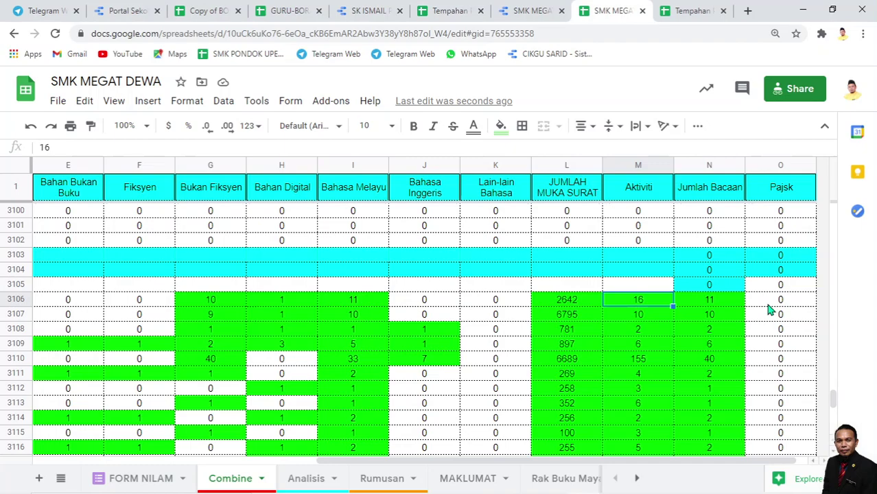
{"action": "left_click_drag", "start_coordinate": [382, 463], "coordinate": [158, 459]}
- Review the reading totals across the Analisis sheet and inspect the Pajsk lookup formula in O2
{"action": "left_click", "coordinate": [306, 481]}
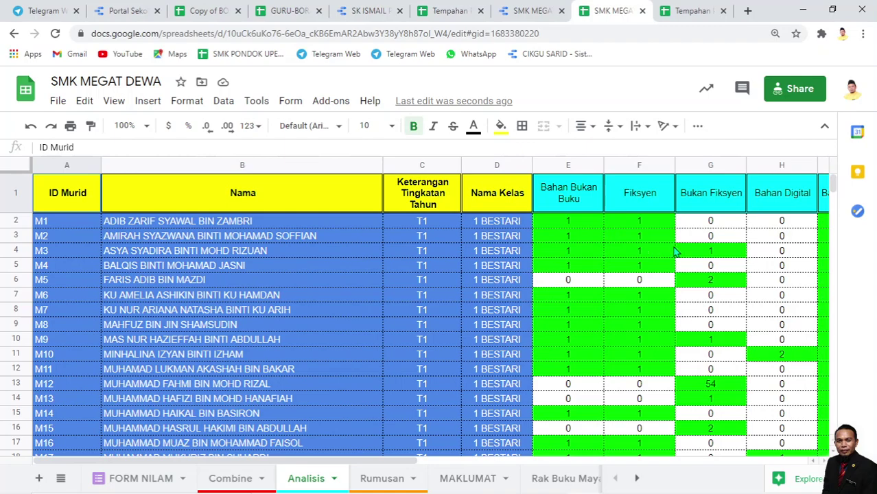
{"action": "left_click_drag", "start_coordinate": [342, 462], "coordinate": [620, 462]}
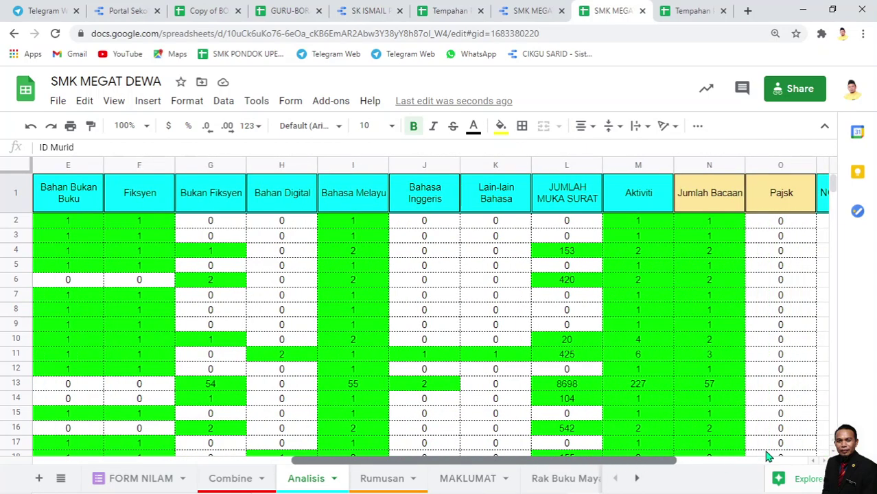
{"action": "scroll", "coordinate": [781, 218], "scroll_direction": "right", "scroll_amount": 5}
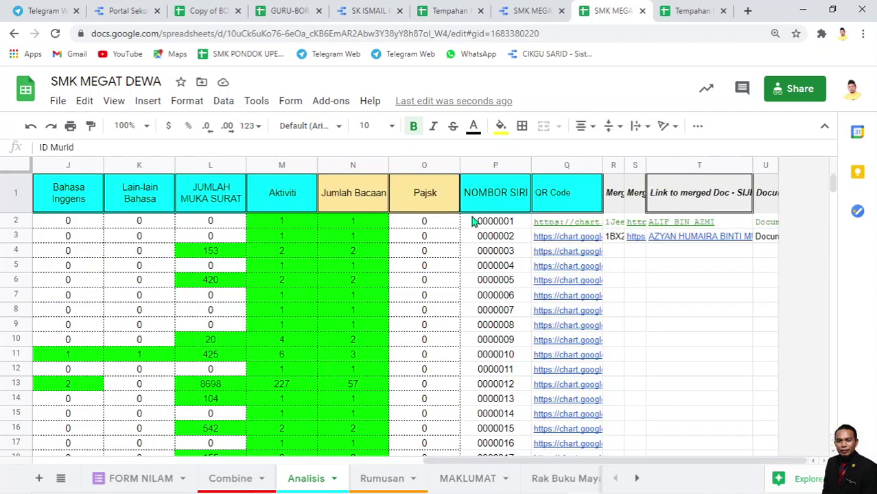
{"action": "left_click", "coordinate": [440, 220]}
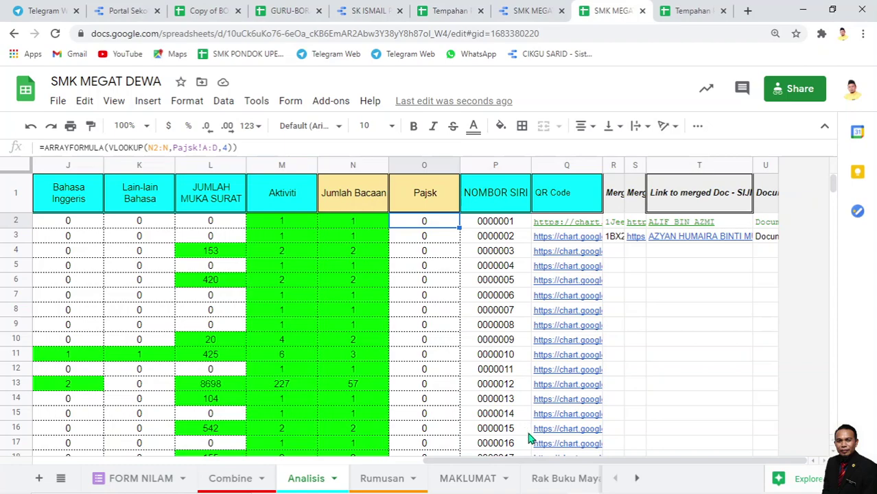
- Examine the SM reading thresholds and their matching scores in columns C and D of the Pajsk sheet
{"action": "left_click", "coordinate": [636, 479]}
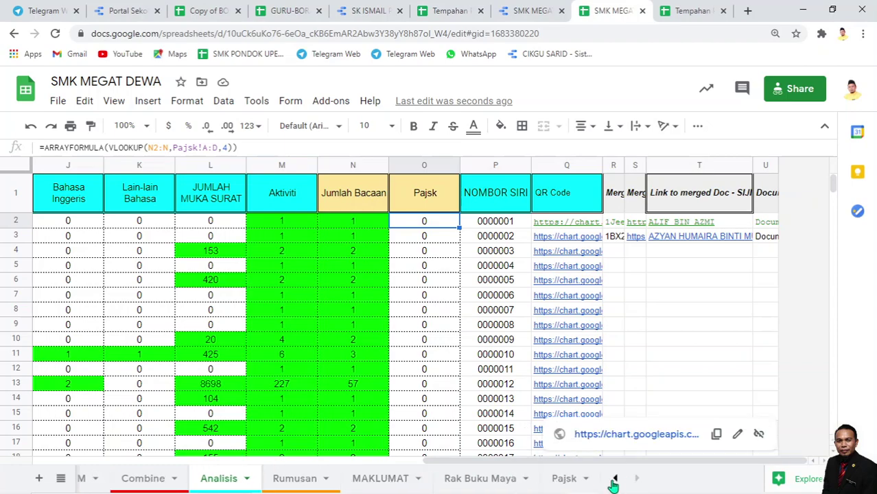
{"action": "left_click", "coordinate": [564, 480]}
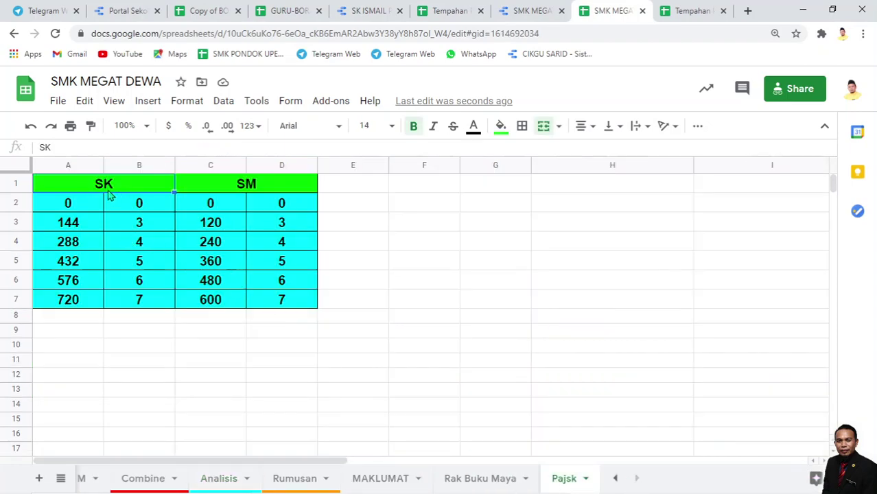
{"action": "left_click", "coordinate": [292, 208]}
{"action": "left_click", "coordinate": [288, 228]}
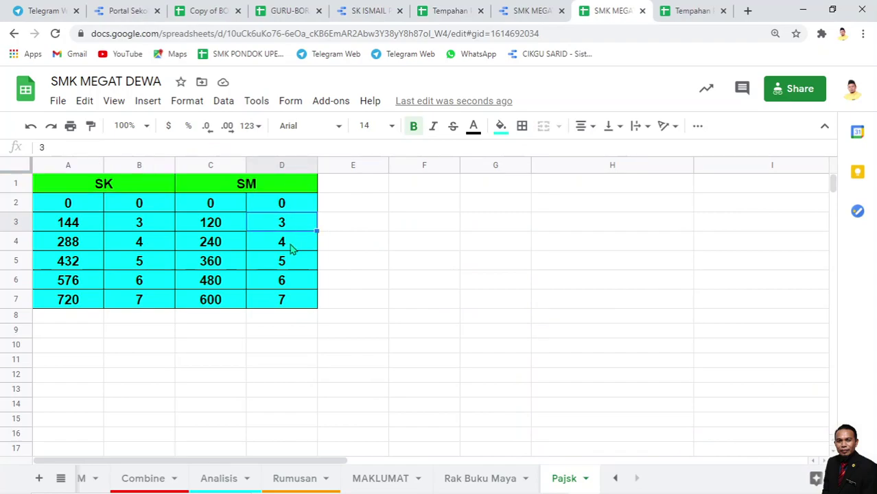
{"action": "left_click", "coordinate": [290, 249]}
{"action": "left_click", "coordinate": [289, 262]}
{"action": "left_click", "coordinate": [218, 228]}
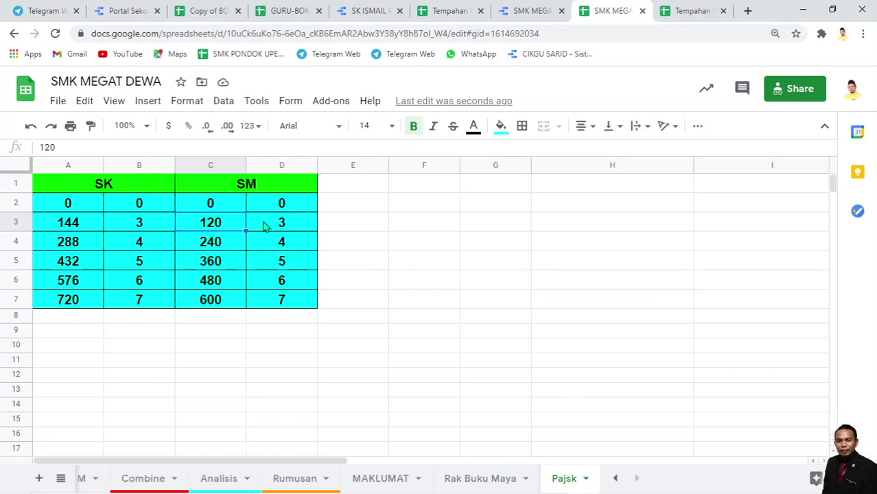
{"action": "left_click", "coordinate": [274, 231]}
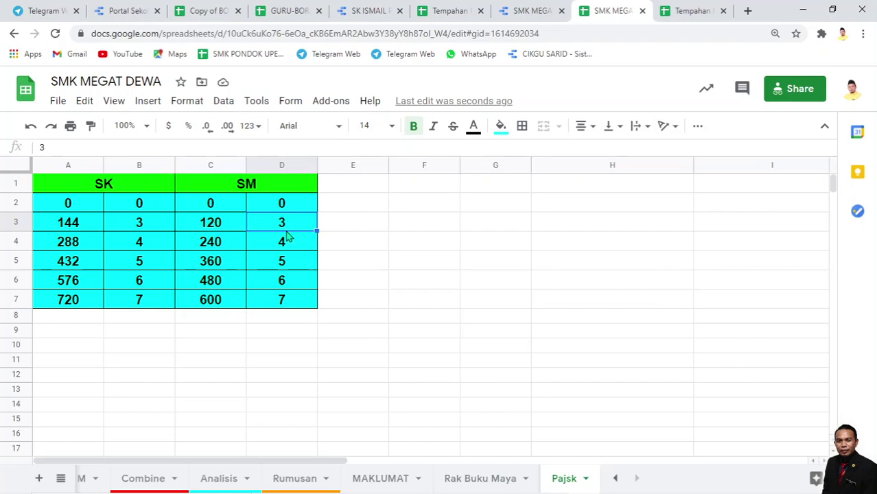
{"action": "left_click", "coordinate": [232, 230]}
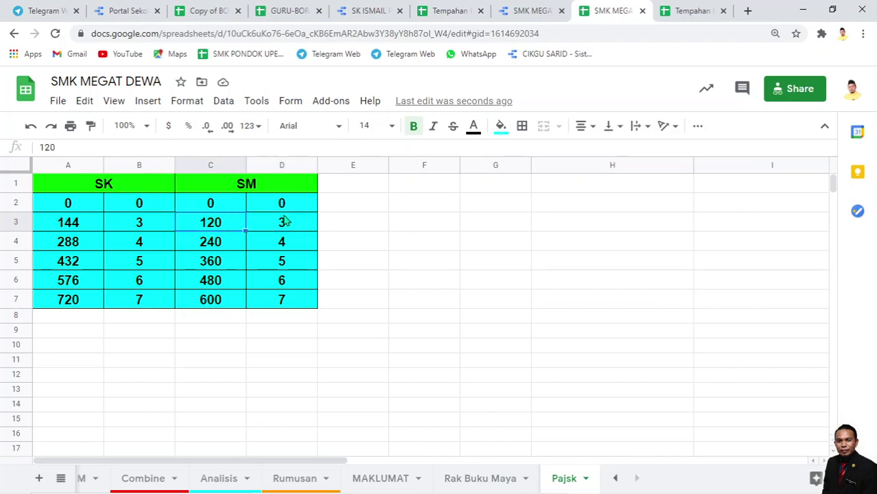
{"action": "left_click", "coordinate": [287, 224]}
{"action": "left_click", "coordinate": [224, 250]}
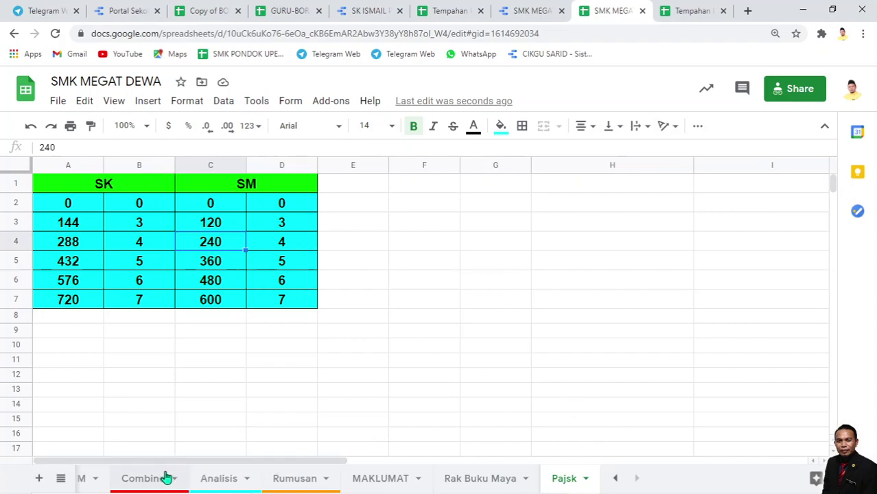
- Review the reading summary by Keterangan Tingkatan Tahun on the Rumusan sheet, from T1 down to PRAU
{"action": "left_click", "coordinate": [295, 479]}
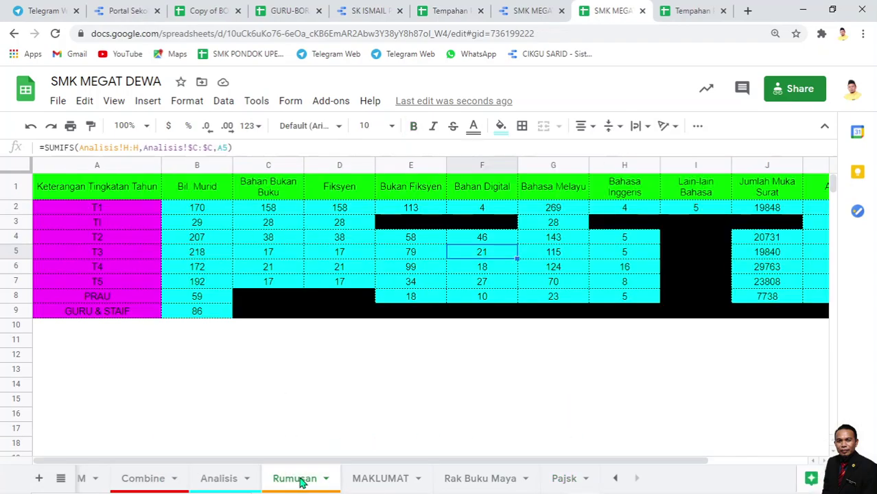
{"action": "left_click", "coordinate": [127, 214]}
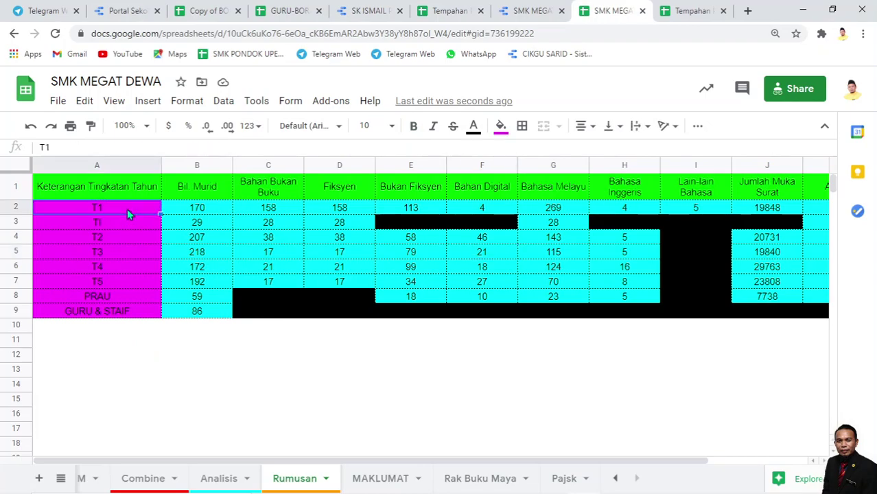
{"action": "left_click", "coordinate": [128, 299]}
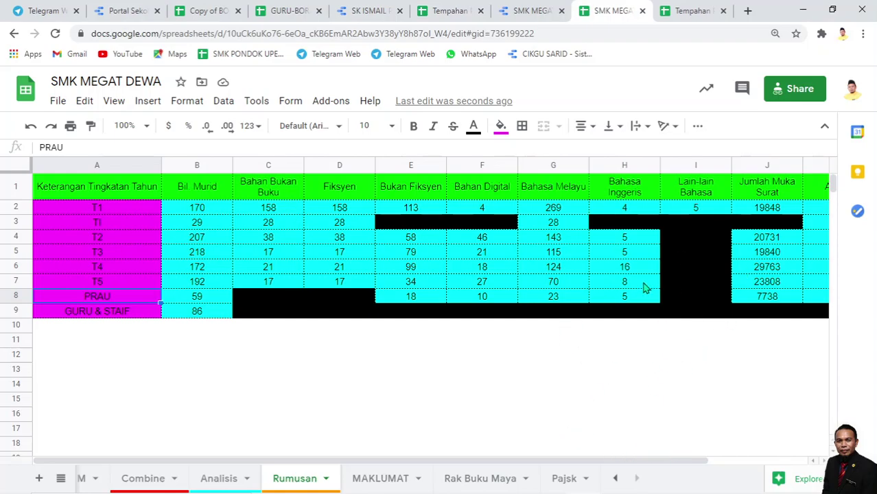
- Switch to the SMK MEGAT DEWA Data Studio portal and enable the Data Studio Auto Refresh extension's report refresh every 1 minute
{"action": "left_click", "coordinate": [542, 15]}
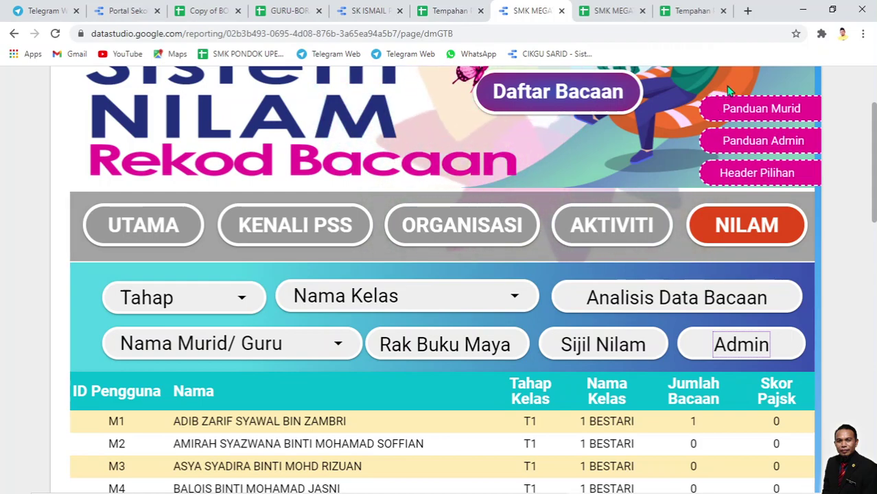
{"action": "left_click", "coordinate": [821, 34]}
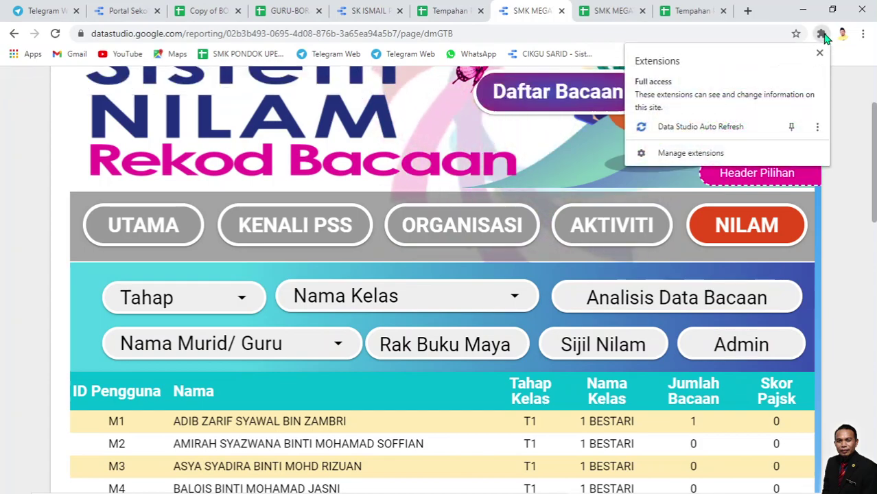
{"action": "left_click", "coordinate": [719, 130]}
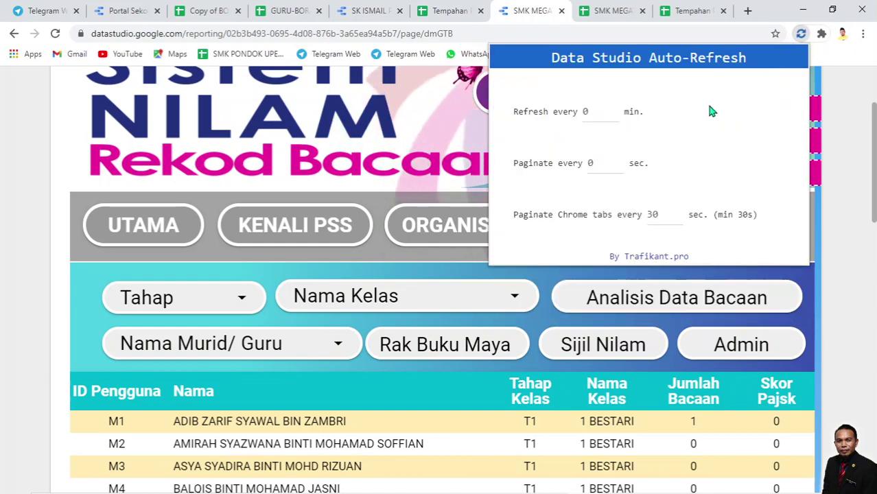
{"action": "left_click", "coordinate": [520, 112]}
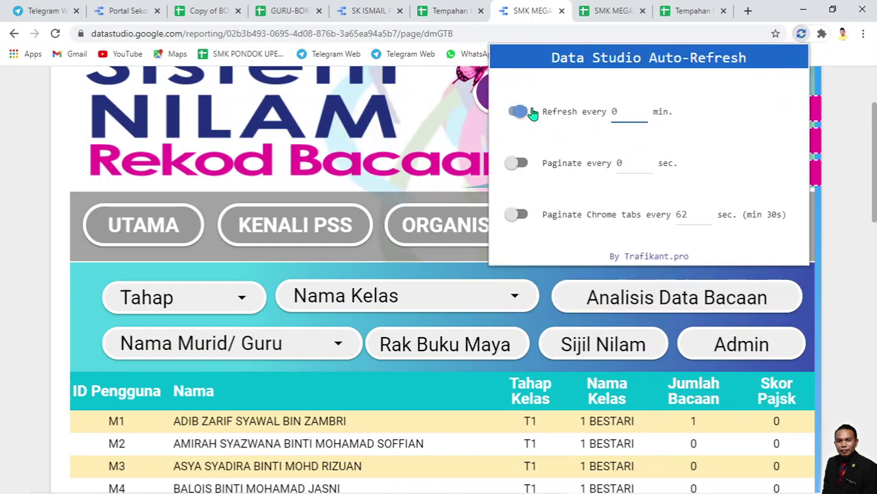
{"action": "left_click", "coordinate": [642, 108]}
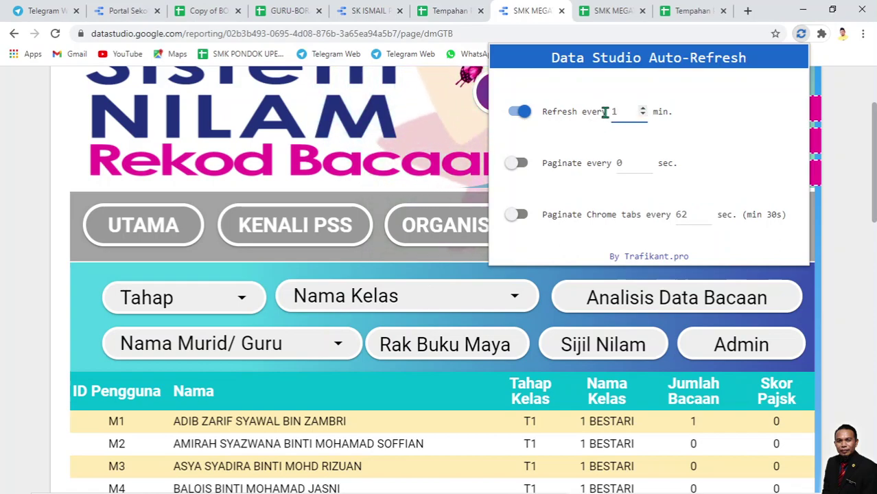
{"action": "left_click", "coordinate": [838, 116]}
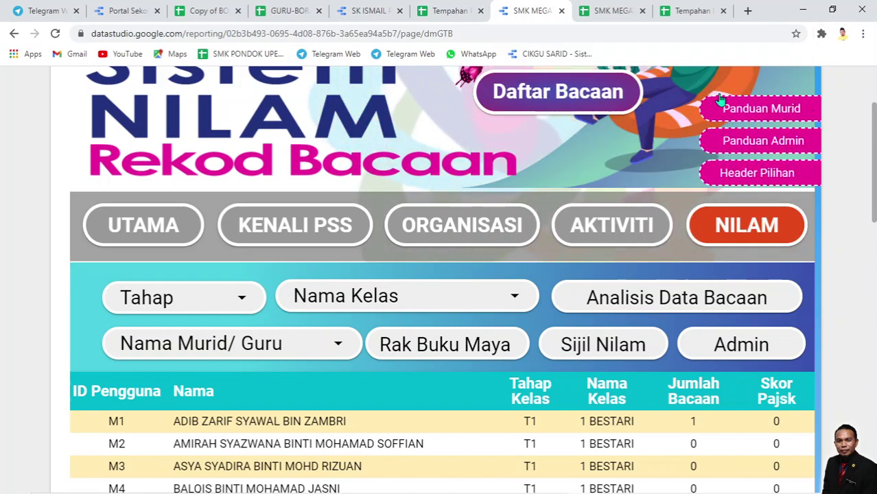
- Refresh the portal report's data and check the Jumlah Bacaan column in the Nilam page's student list
{"action": "mouse_move", "coordinate": [613, 91]}
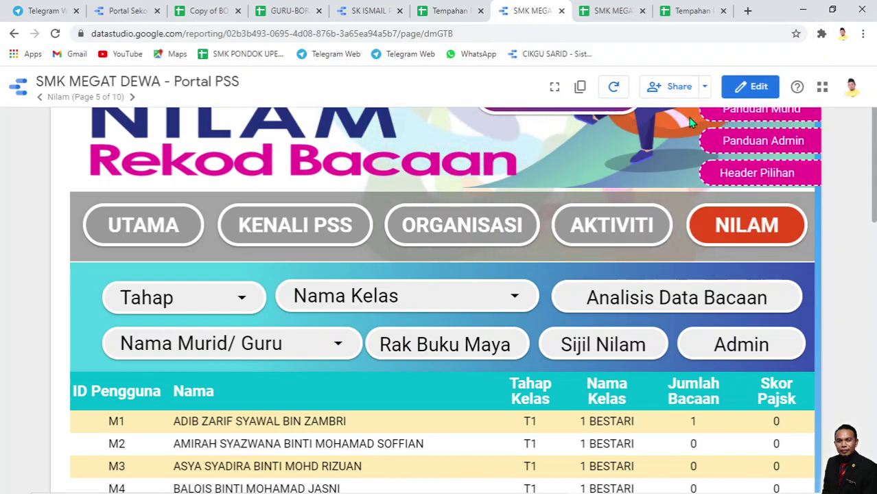
{"action": "left_click", "coordinate": [612, 91]}
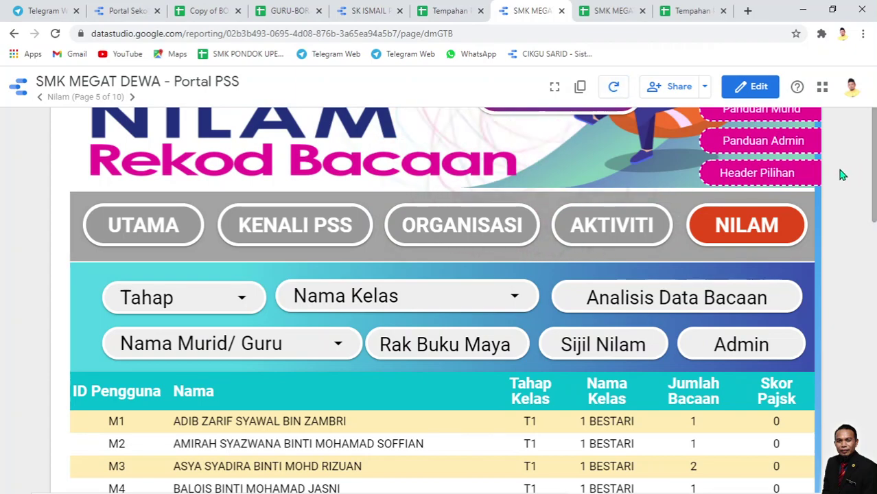
{"action": "scroll", "coordinate": [690, 261], "scroll_direction": "down", "scroll_amount": 4}
{"action": "scroll", "coordinate": [714, 330], "scroll_direction": "down", "scroll_amount": 2}
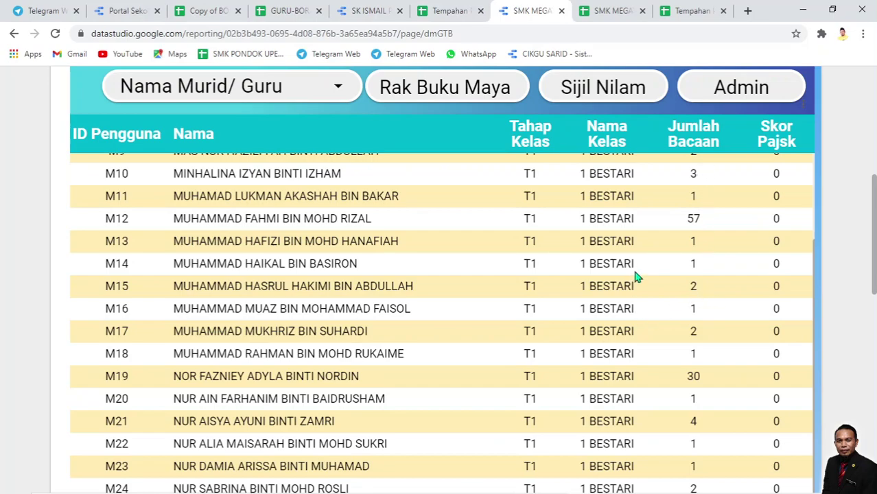
{"action": "scroll", "coordinate": [638, 274], "scroll_direction": "up", "scroll_amount": 6}
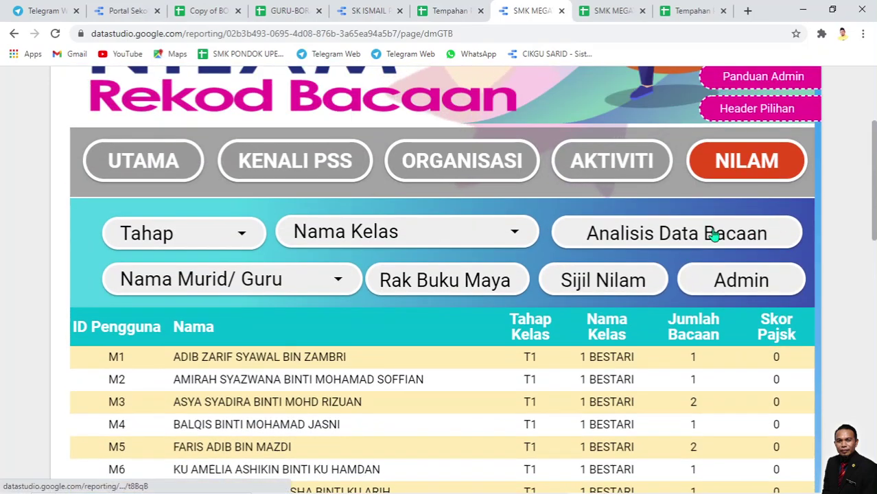
- Open the reading data analysis page and lower the Jumlah Bacaan bar chart's top edge to uncover the table's last rows
{"action": "left_click", "coordinate": [714, 236]}
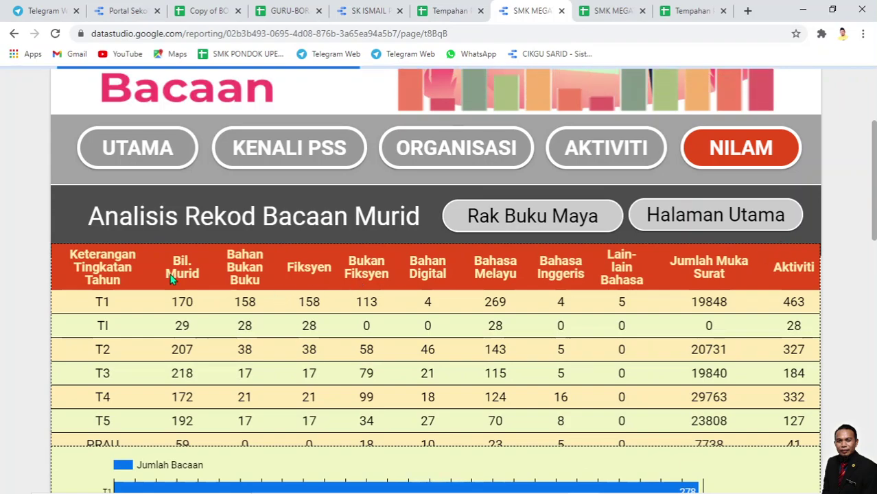
{"action": "scroll", "coordinate": [94, 253], "scroll_direction": "down", "scroll_amount": 3}
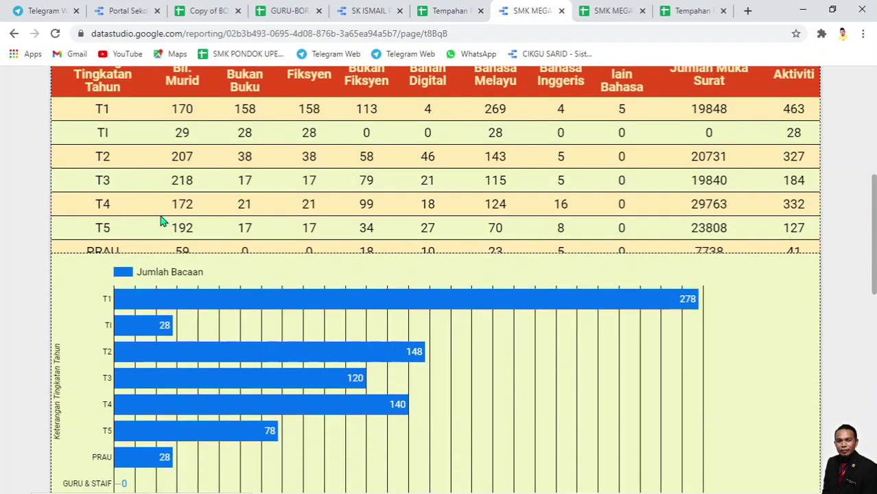
{"action": "mouse_move", "coordinate": [762, 72]}
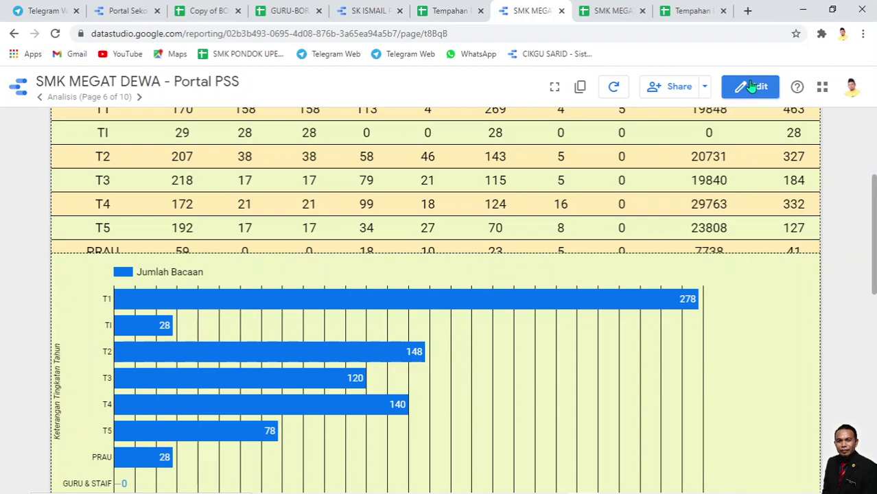
{"action": "left_click", "coordinate": [753, 85]}
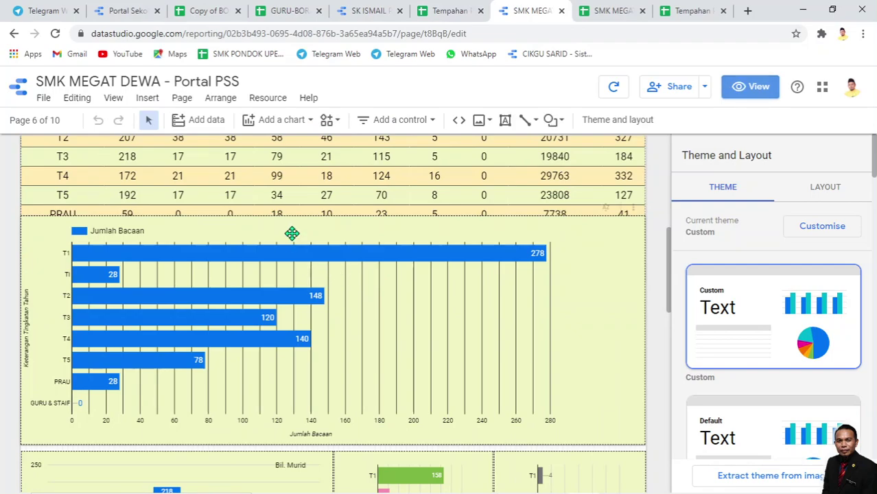
{"action": "left_click", "coordinate": [292, 237]}
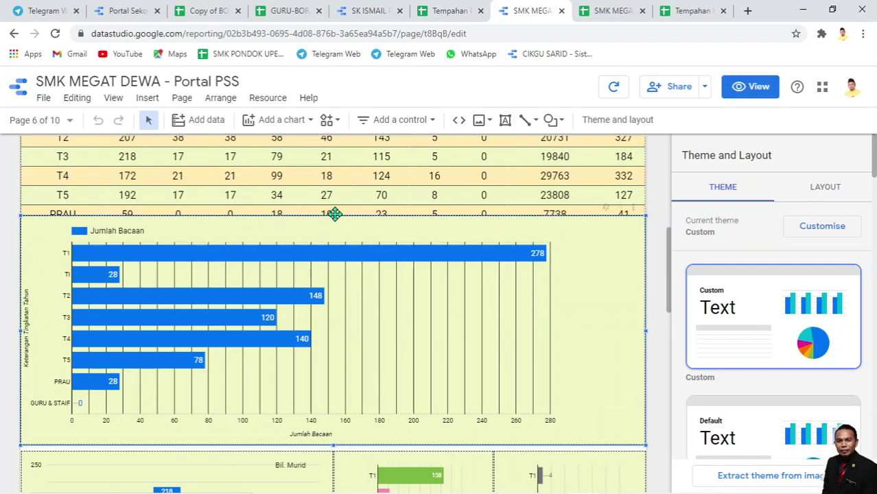
{"action": "left_click", "coordinate": [335, 215]}
{"action": "left_click_drag", "start_coordinate": [332, 229], "coordinate": [334, 245]}
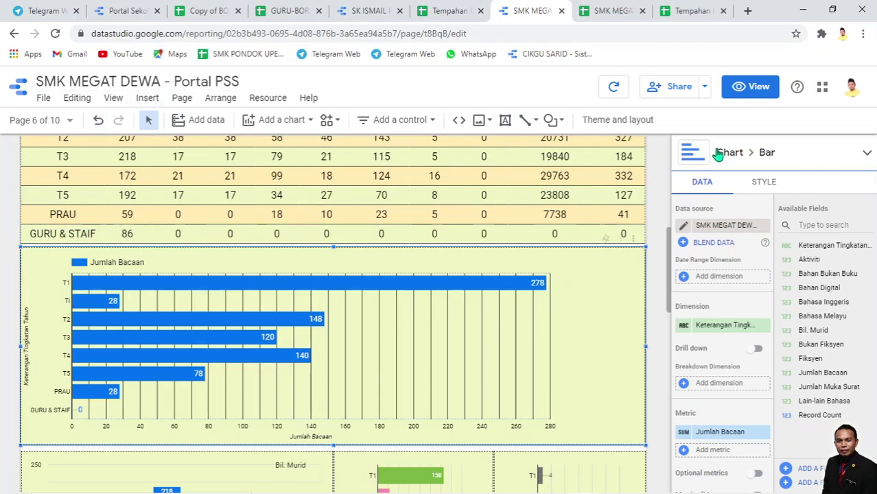
{"action": "left_click", "coordinate": [740, 96]}
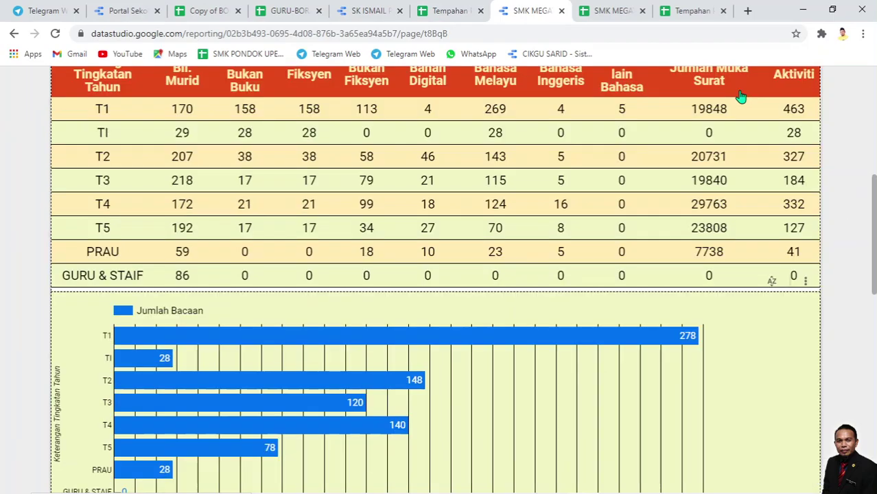
- Review the analysis page's charts, from Jumlah Bacaan by level down to the reading language charts
{"action": "scroll", "coordinate": [813, 260], "scroll_direction": "down", "scroll_amount": 2}
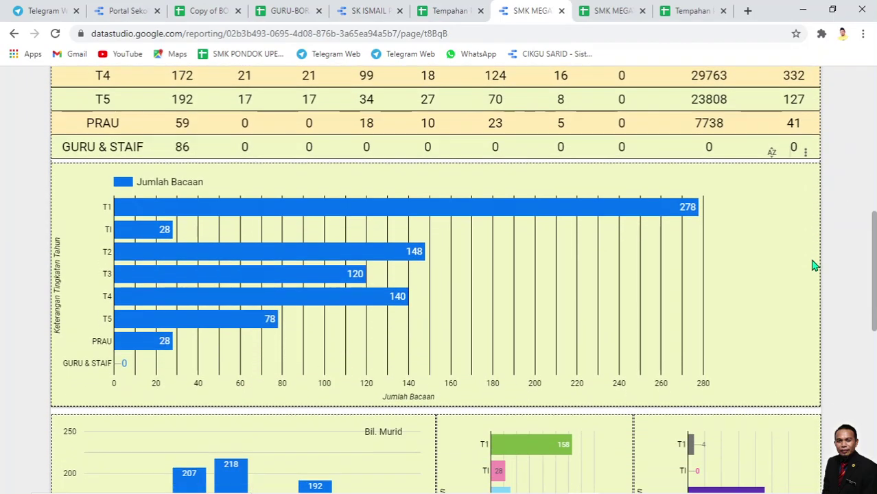
{"action": "left_click", "coordinate": [142, 210]}
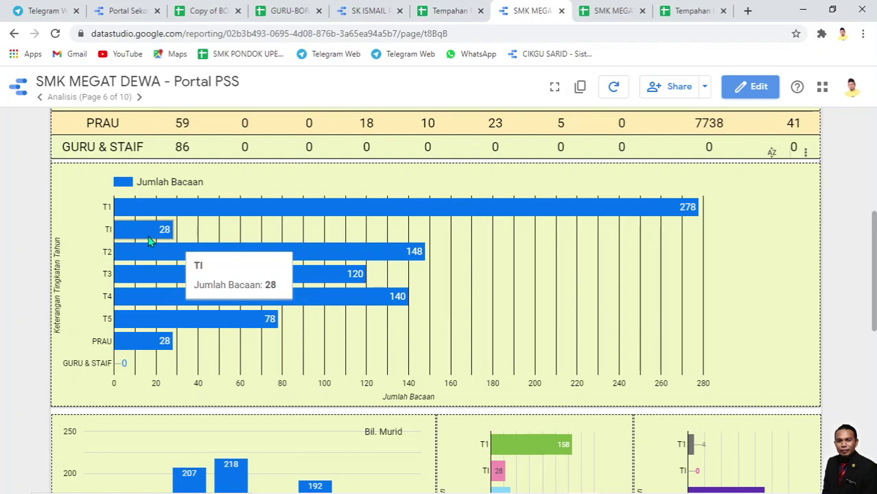
{"action": "scroll", "coordinate": [654, 332], "scroll_direction": "down", "scroll_amount": 2}
{"action": "scroll", "coordinate": [654, 332], "scroll_direction": "down", "scroll_amount": 2}
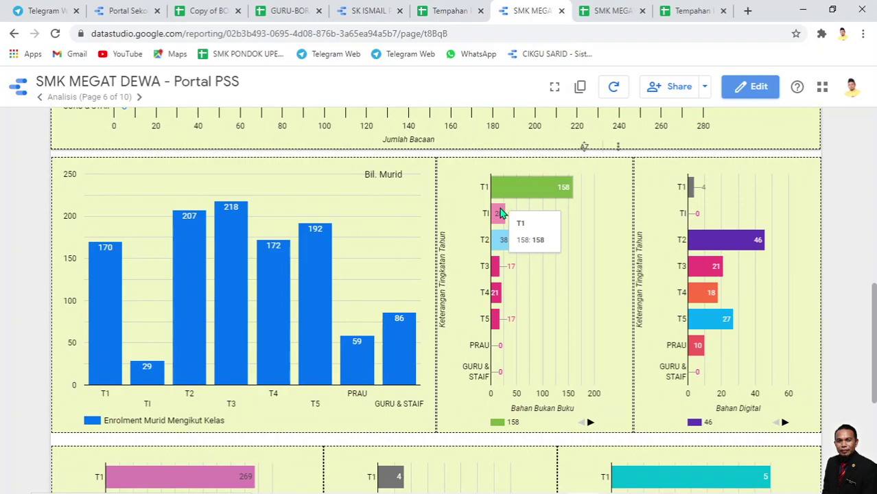
{"action": "scroll", "coordinate": [648, 294], "scroll_direction": "down", "scroll_amount": 5}
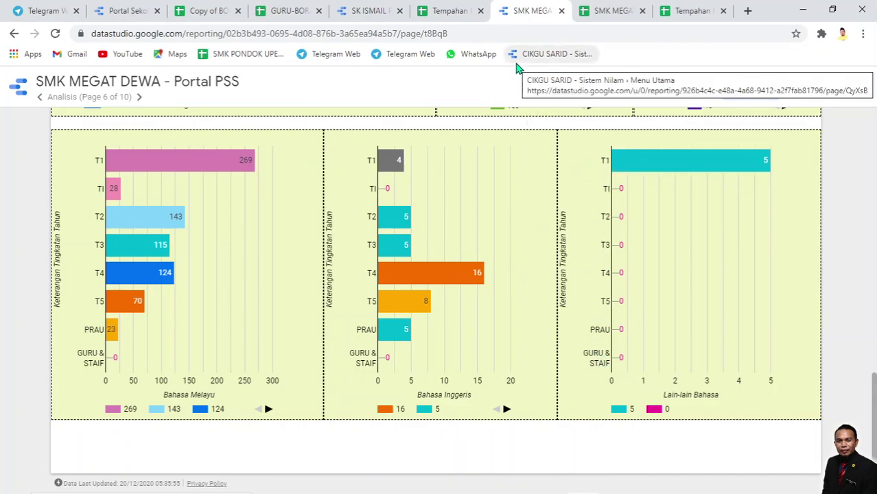
- Switch to the SMK MEGAT DEWA spreadsheet and find the I GIGIH students' Keterangan Tingkatan Tahun entries on the Combine sheet
{"action": "left_click", "coordinate": [604, 11]}
{"action": "scroll", "coordinate": [398, 340], "scroll_direction": "down", "scroll_amount": 2}
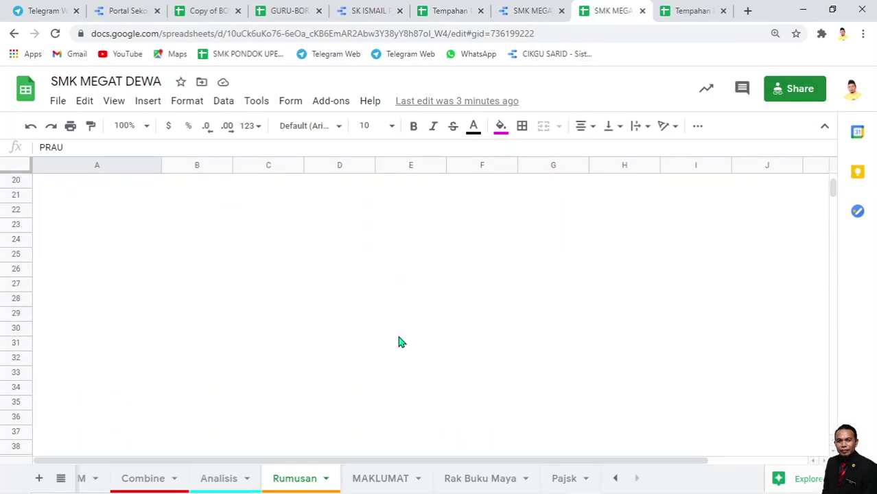
{"action": "left_click", "coordinate": [160, 480]}
{"action": "scroll", "coordinate": [269, 343], "scroll_direction": "down", "scroll_amount": 8}
{"action": "scroll", "coordinate": [526, 354], "scroll_direction": "up", "scroll_amount": 9}
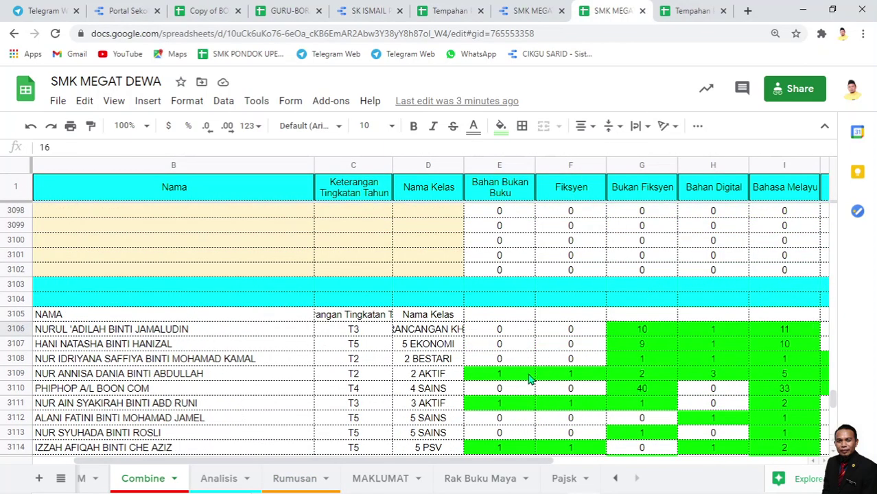
{"action": "scroll", "coordinate": [443, 343], "scroll_direction": "down", "scroll_amount": 15}
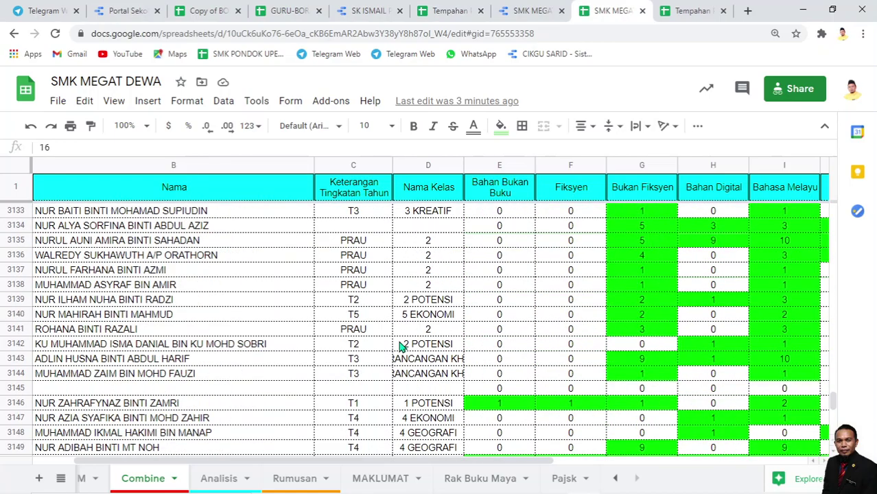
{"action": "scroll", "coordinate": [400, 347], "scroll_direction": "down", "scroll_amount": 14}
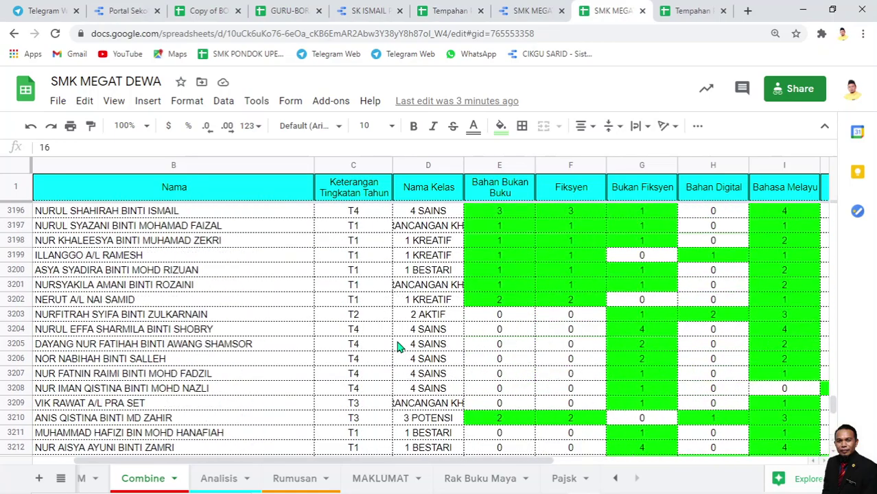
{"action": "scroll", "coordinate": [400, 348], "scroll_direction": "down", "scroll_amount": 20}
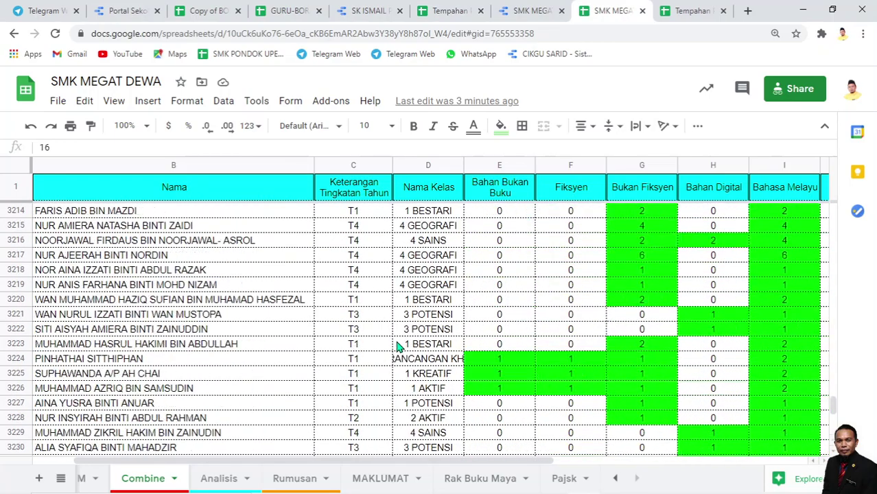
{"action": "scroll", "coordinate": [400, 347], "scroll_direction": "down", "scroll_amount": 14}
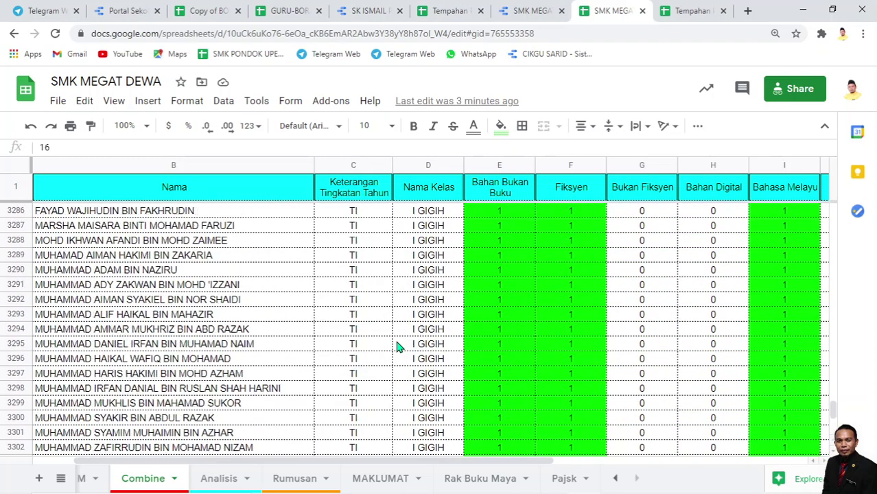
{"action": "left_click", "coordinate": [376, 291]}
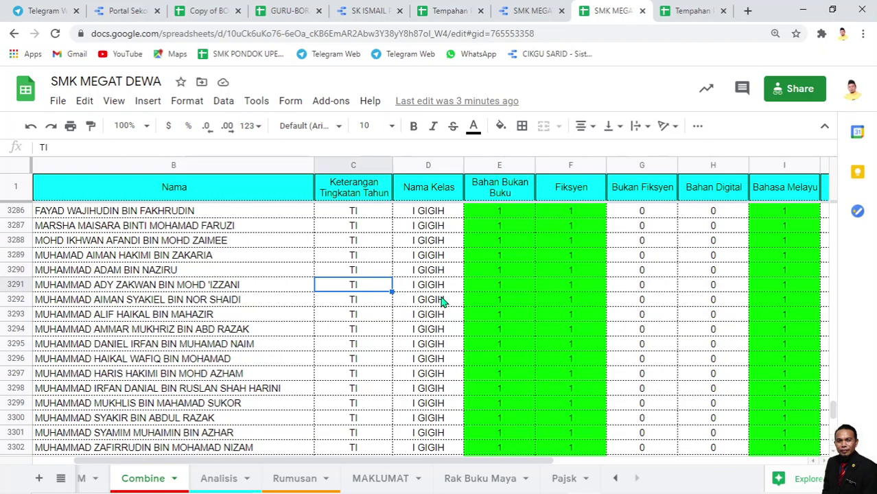
{"action": "scroll", "coordinate": [375, 294], "scroll_direction": "up", "scroll_amount": 3}
{"action": "scroll", "coordinate": [377, 312], "scroll_direction": "down", "scroll_amount": 1}
{"action": "left_click", "coordinate": [376, 291]}
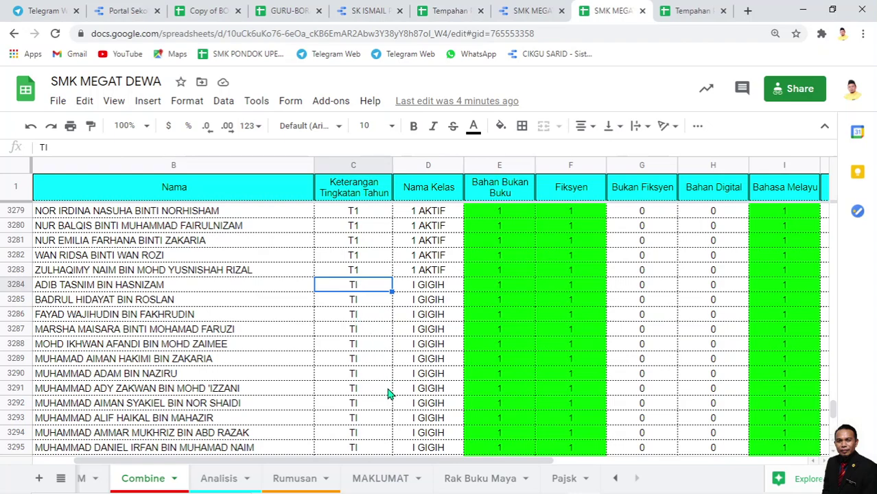
- Set Keterangan Tingkatan Tahun to T1 for all I GIGIH students on the MAKLUMAT sheet, cells C119 to C147
{"action": "left_click", "coordinate": [387, 480]}
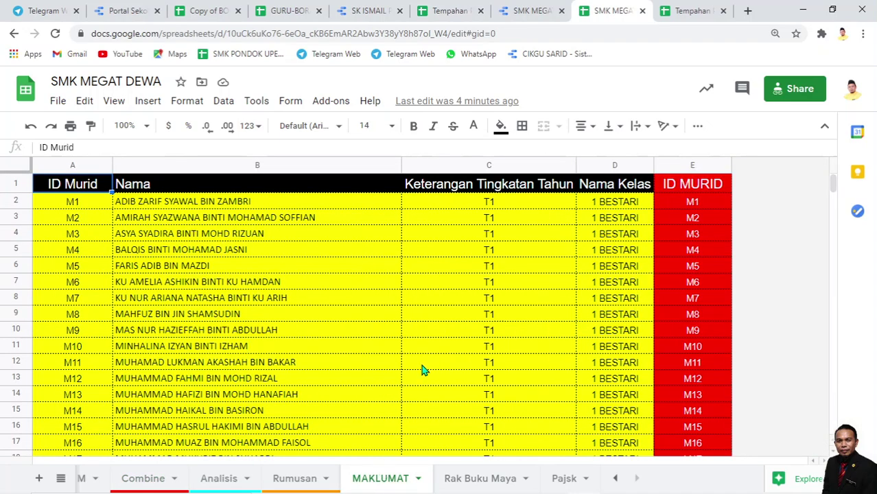
{"action": "scroll", "coordinate": [567, 341], "scroll_direction": "down", "scroll_amount": 20}
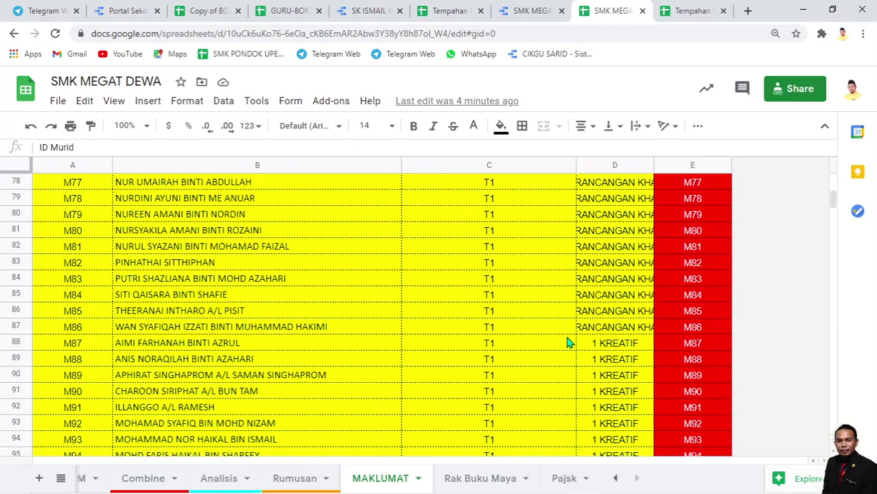
{"action": "scroll", "coordinate": [567, 341], "scroll_direction": "down", "scroll_amount": 13}
{"action": "scroll", "coordinate": [557, 328], "scroll_direction": "up", "scroll_amount": 1}
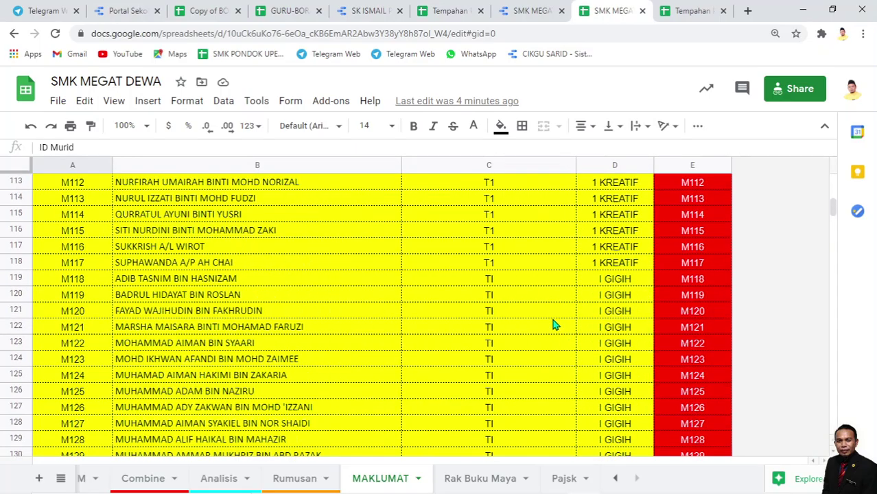
{"action": "left_click", "coordinate": [518, 281]}
{"action": "left_click", "coordinate": [508, 269]}
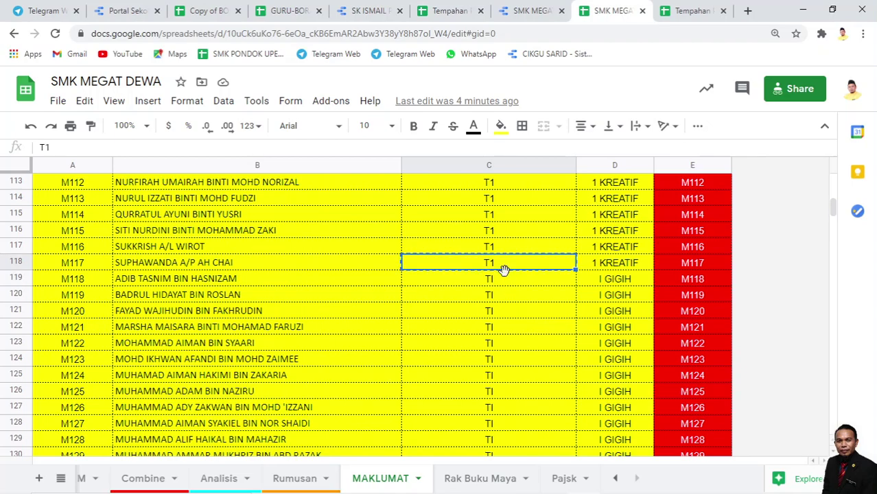
{"action": "mouse_move", "coordinate": [502, 287]}
{"action": "left_mouse_down"}
{"action": "mouse_move", "coordinate": [499, 457]}
{"action": "mouse_move", "coordinate": [513, 480]}
{"action": "mouse_move", "coordinate": [493, 489]}
{"action": "mouse_move", "coordinate": [488, 363]}
{"action": "mouse_move", "coordinate": [499, 301]}
{"action": "left_mouse_up"}
{"action": "type", "text": "T1"}
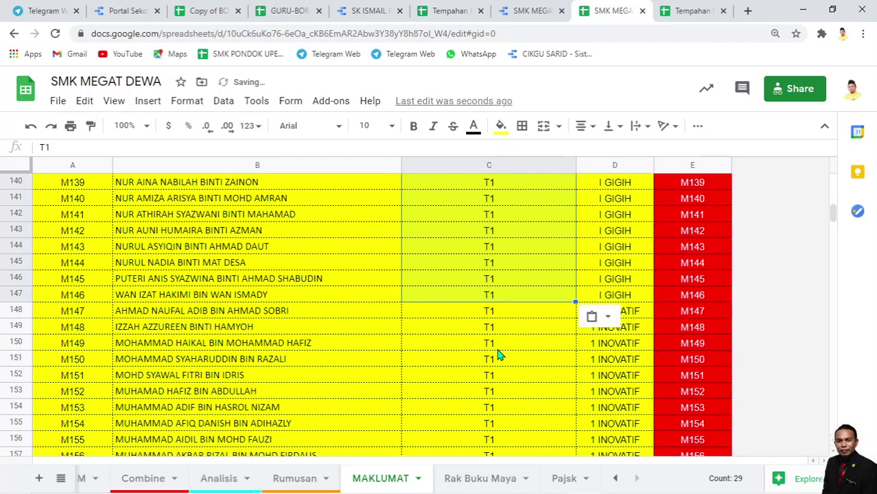
- Switch to the Data Studio portal, refresh the report's data and check the levels in the analysis charts and table
{"action": "left_click", "coordinate": [533, 10]}
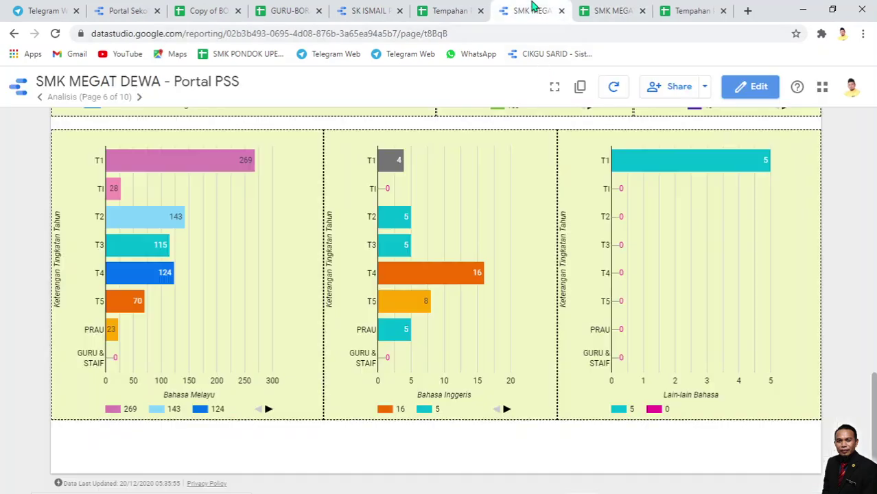
{"action": "left_click", "coordinate": [615, 87]}
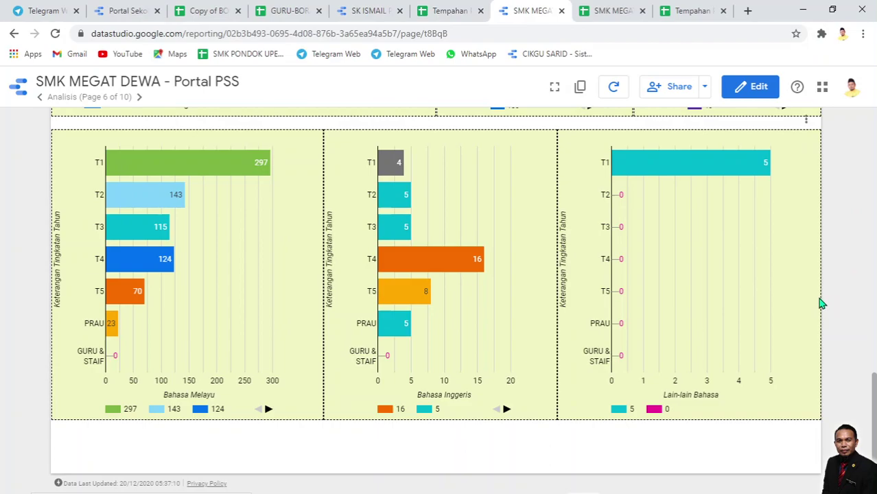
{"action": "scroll", "coordinate": [818, 309], "scroll_direction": "up", "scroll_amount": 3}
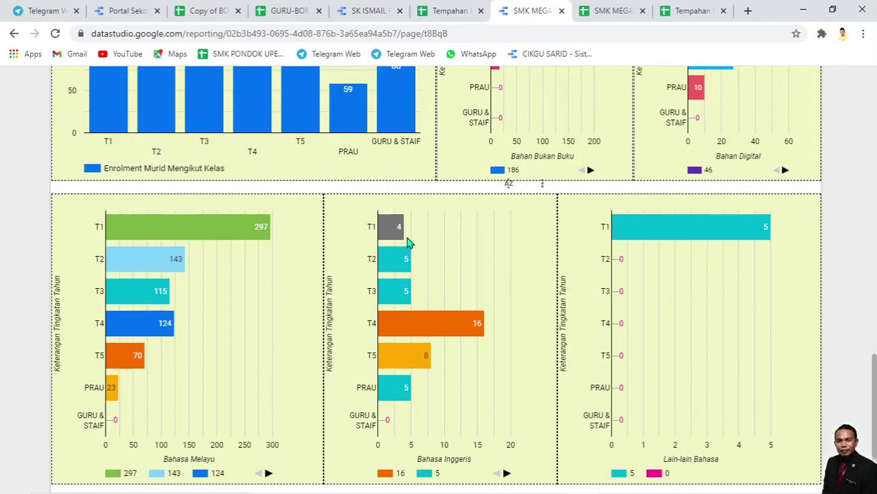
{"action": "scroll", "coordinate": [592, 250], "scroll_direction": "up", "scroll_amount": 5}
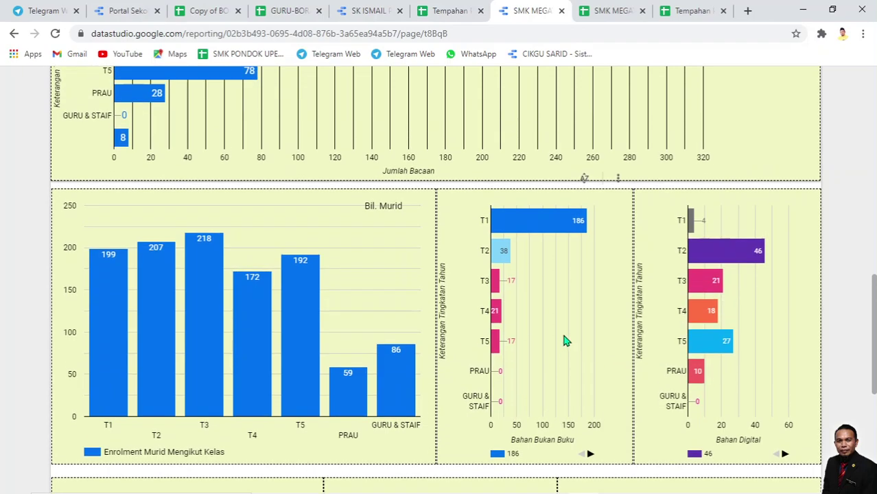
{"action": "scroll", "coordinate": [565, 339], "scroll_direction": "up", "scroll_amount": 5}
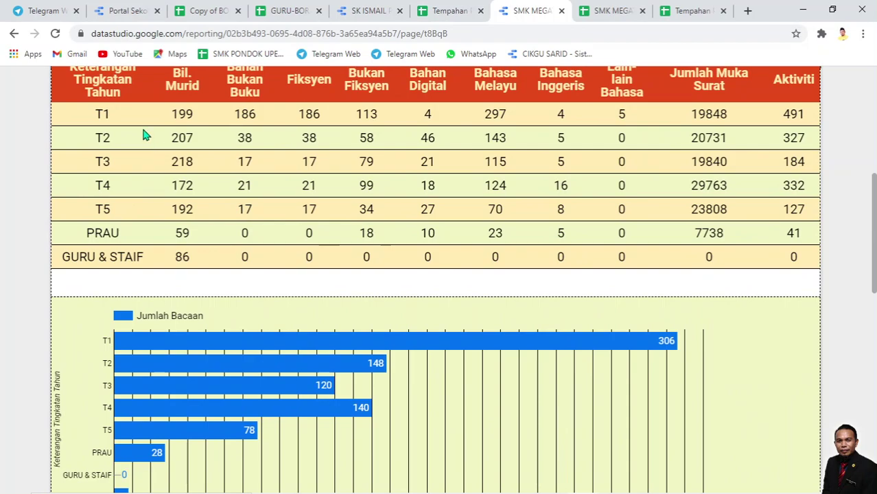
- Extend the Jumlah Bacaan bar chart upward on the analysis page to close the gap below the GURU & STAIF row
{"action": "scroll", "coordinate": [136, 130], "scroll_direction": "up", "scroll_amount": 2}
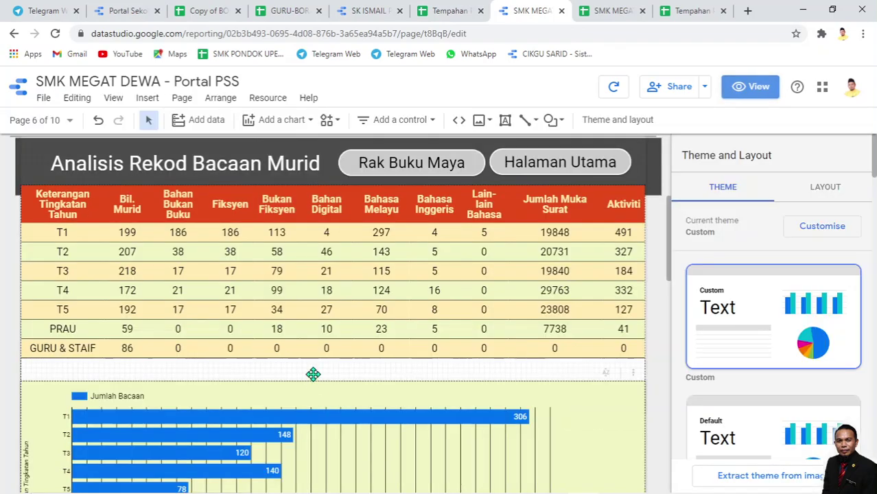
{"action": "left_click", "coordinate": [330, 386]}
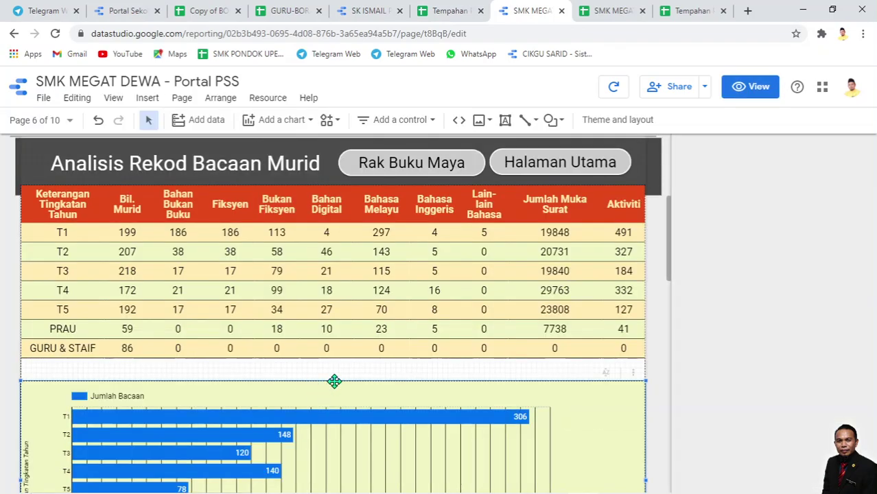
{"action": "left_click_drag", "start_coordinate": [331, 379], "coordinate": [333, 358]}
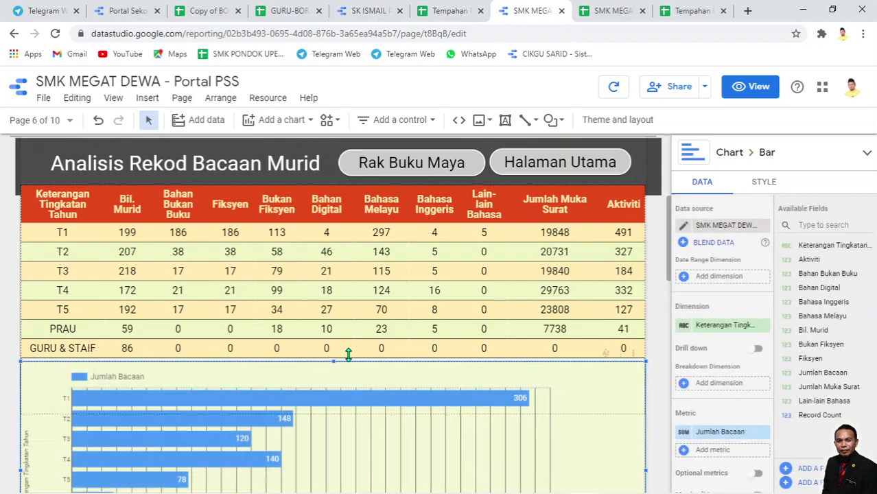
{"action": "left_click", "coordinate": [738, 92]}
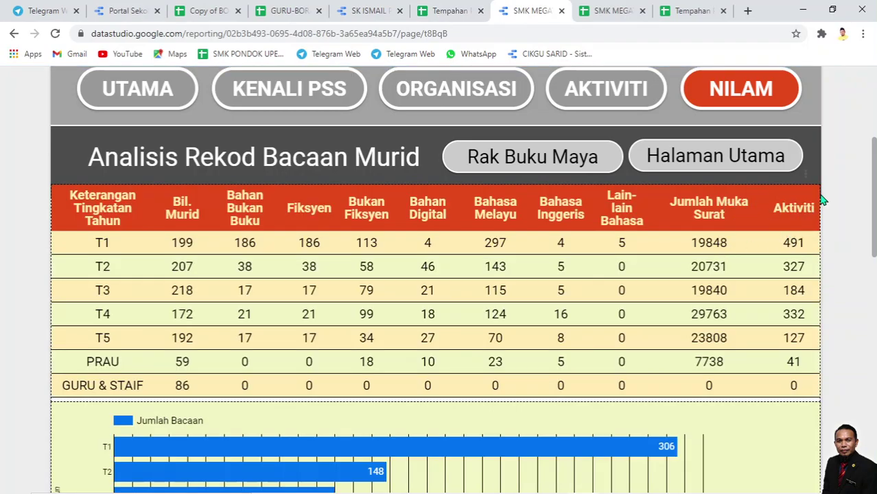
- Add Jumlah Bacaan as a dimension after Aktiviti in the analysis table and widen the Aktiviti and Bukan Fiksyen columns
{"action": "mouse_move", "coordinate": [788, 84]}
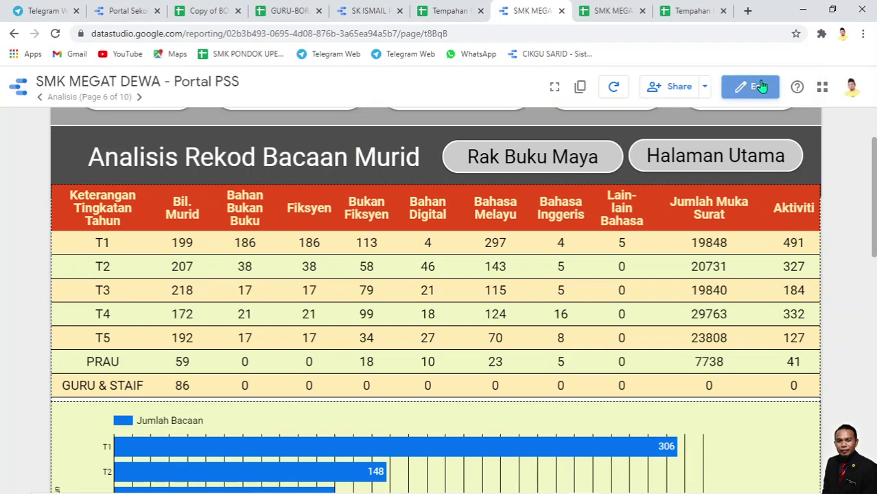
{"action": "left_click", "coordinate": [760, 87]}
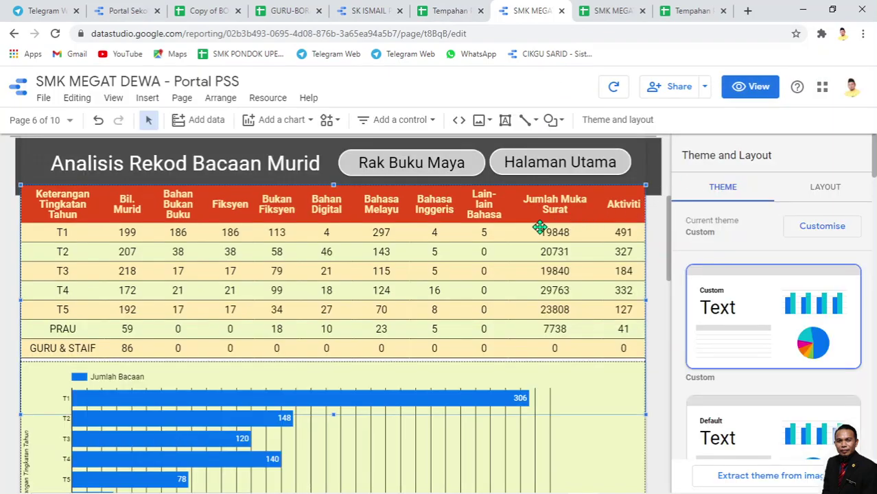
{"action": "left_click", "coordinate": [540, 228]}
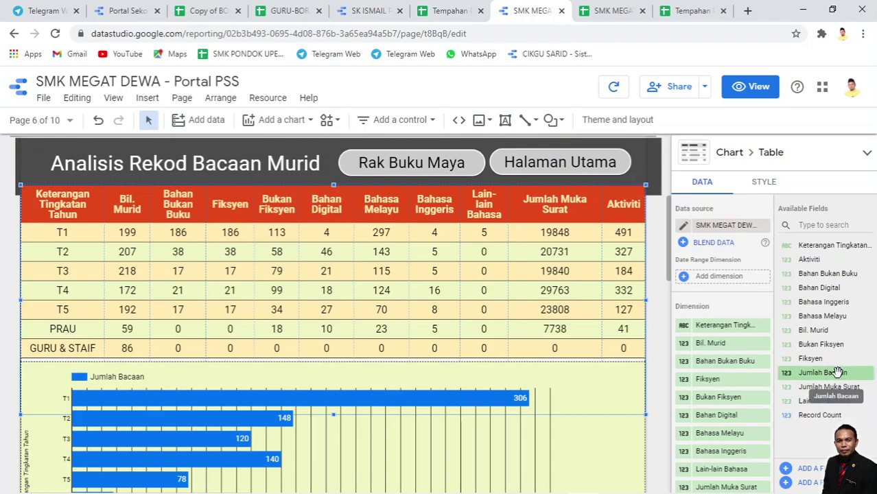
{"action": "scroll", "coordinate": [729, 361], "scroll_direction": "down", "scroll_amount": 2}
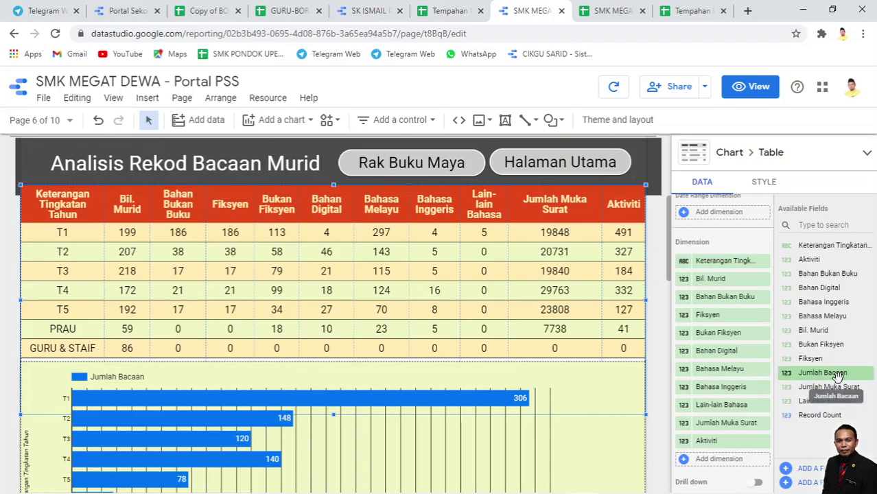
{"action": "left_click_drag", "start_coordinate": [796, 473], "coordinate": [727, 465]}
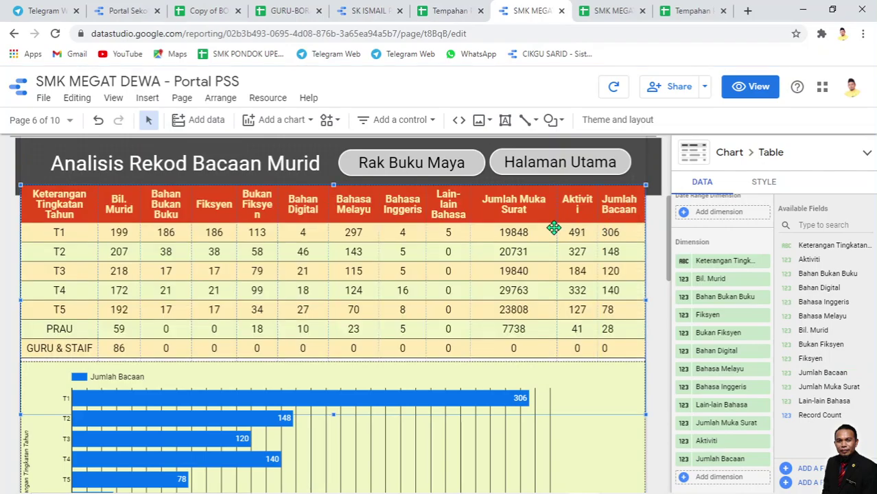
{"action": "left_click_drag", "start_coordinate": [558, 223], "coordinate": [548, 225]}
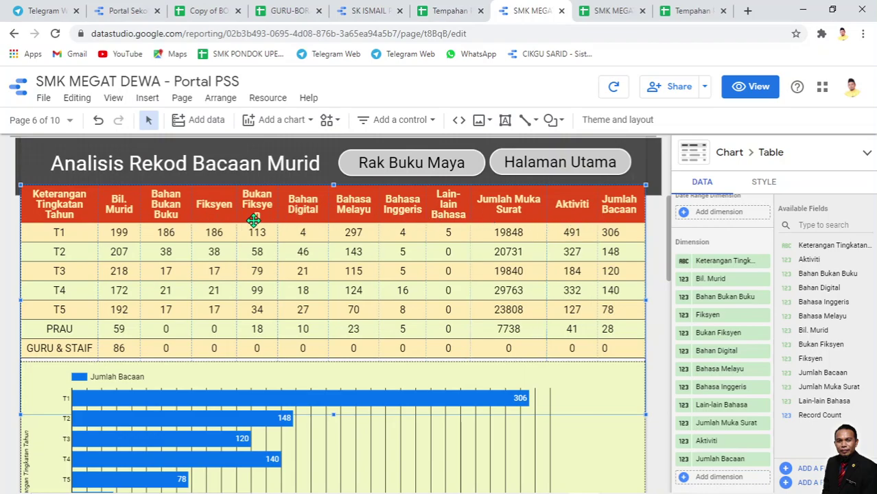
{"action": "left_click_drag", "start_coordinate": [278, 218], "coordinate": [281, 219]}
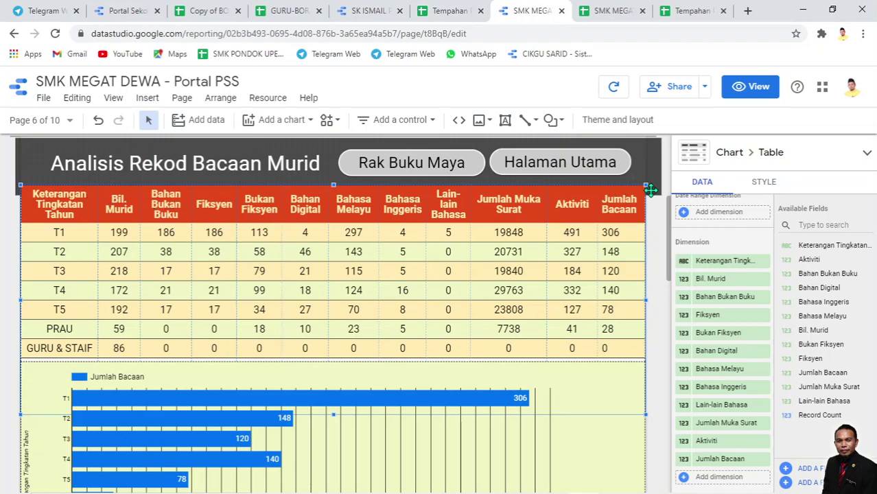